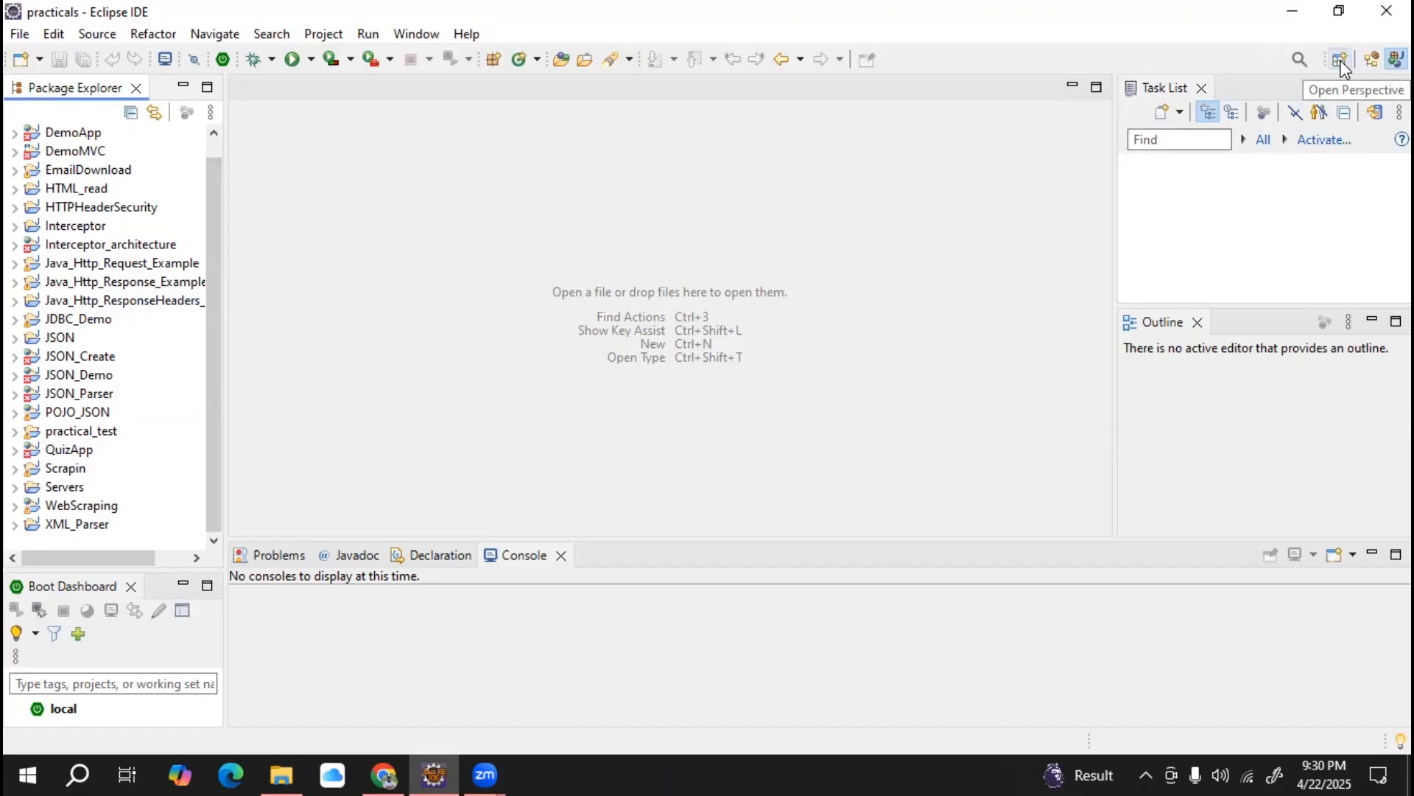
# Switch the workbench to the Java EE (default) perspective
pyautogui.click(1342, 62)
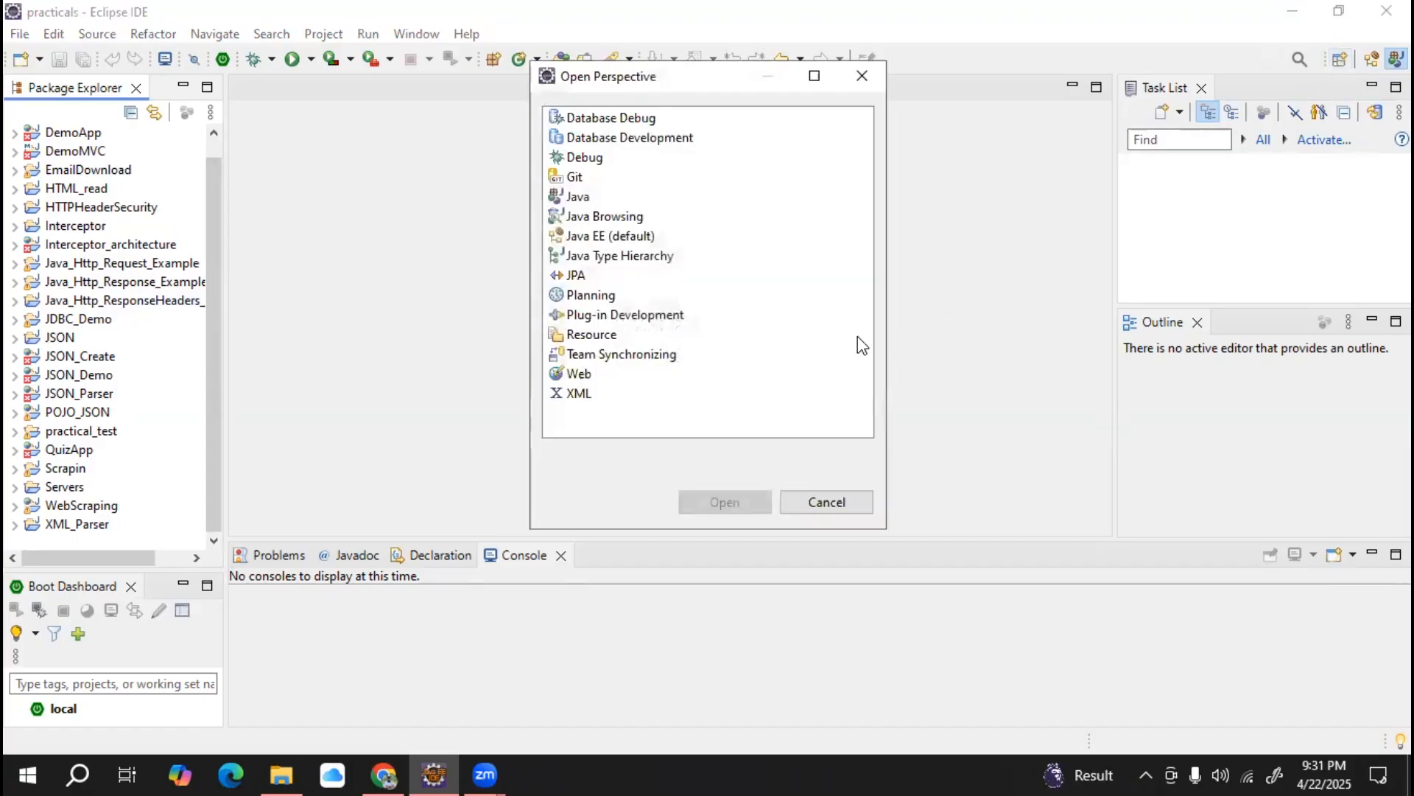
pyautogui.click(629, 237)
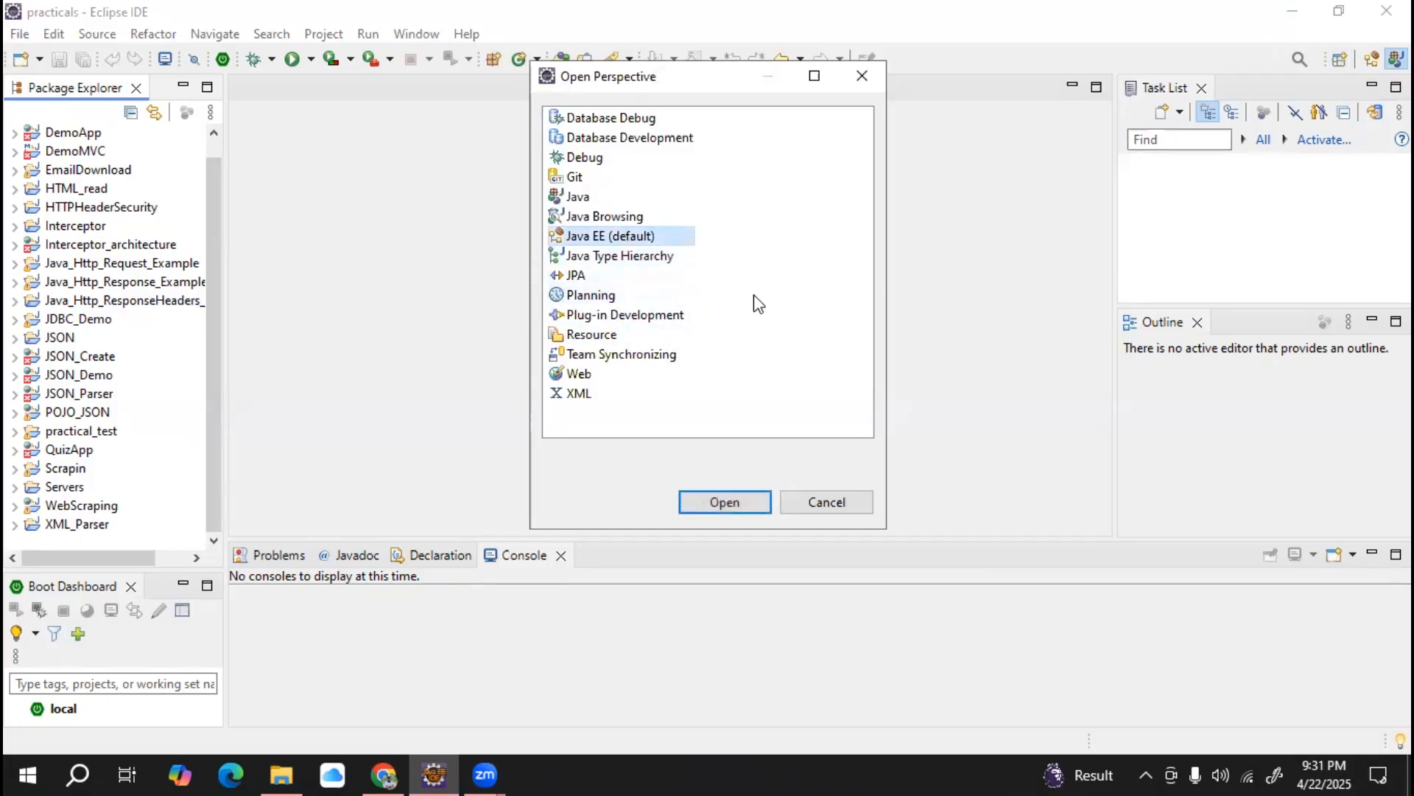
pyautogui.click(745, 505)
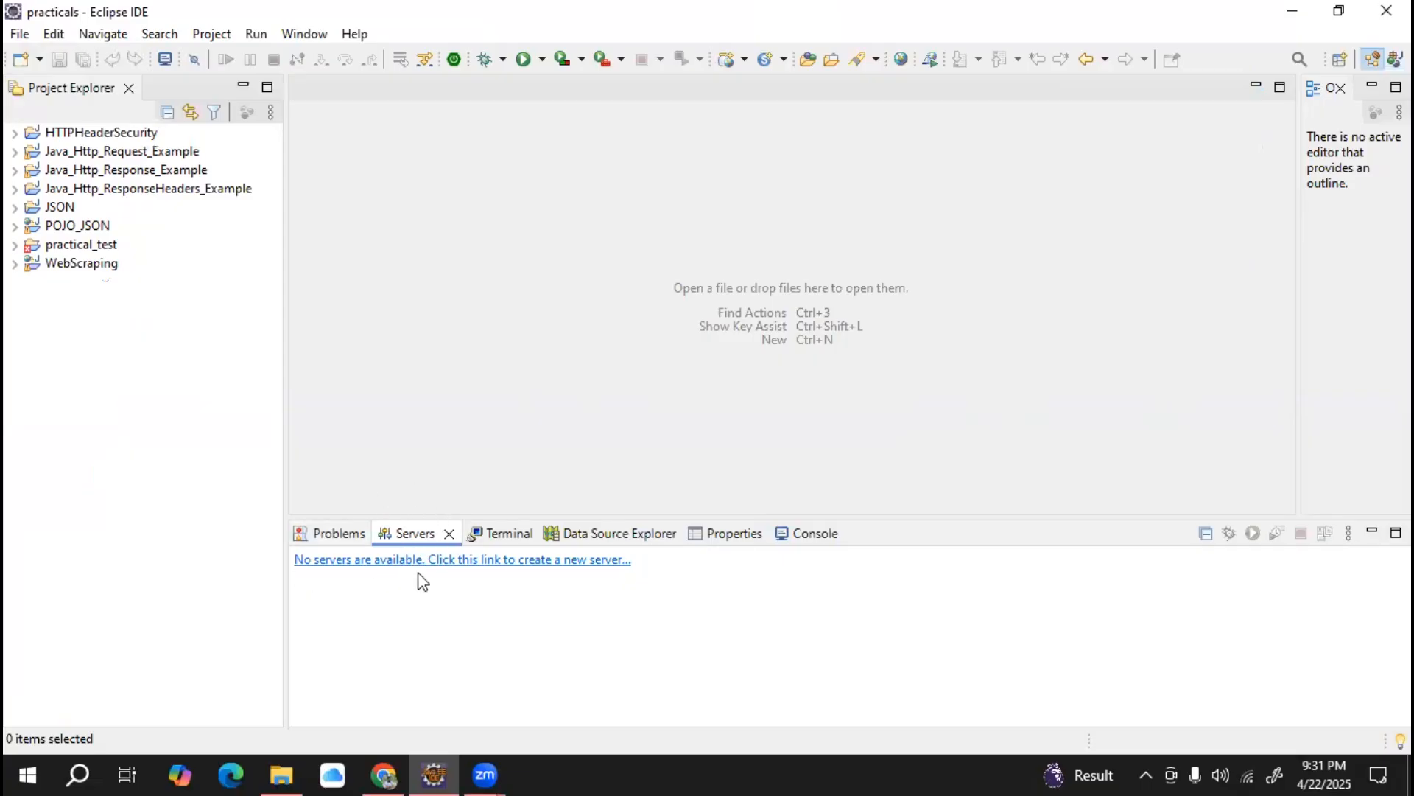
# Start a new server definition of type Apache Tomcat v9.0 Server on localhost and proceed to its runtime settings
pyautogui.click(497, 562)
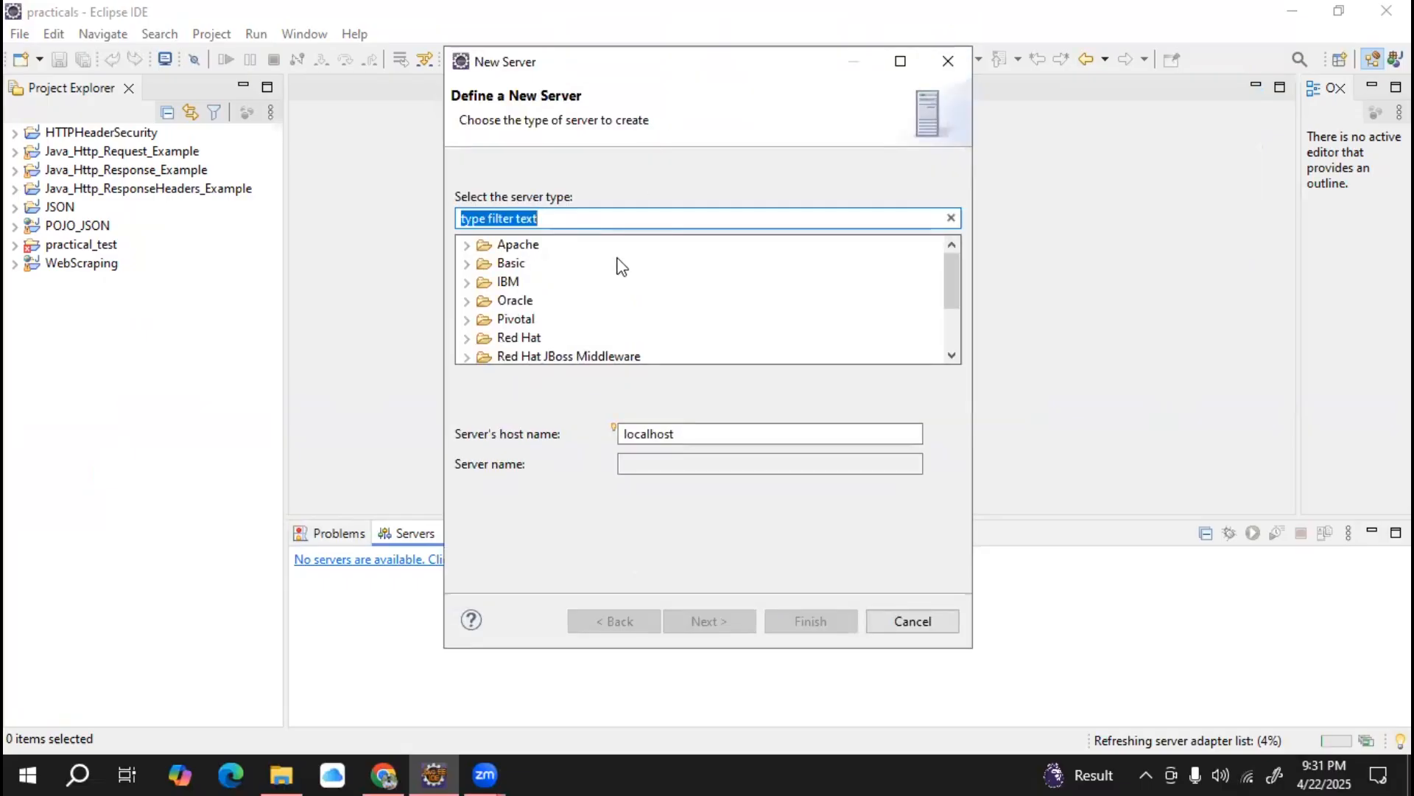
pyautogui.click(467, 246)
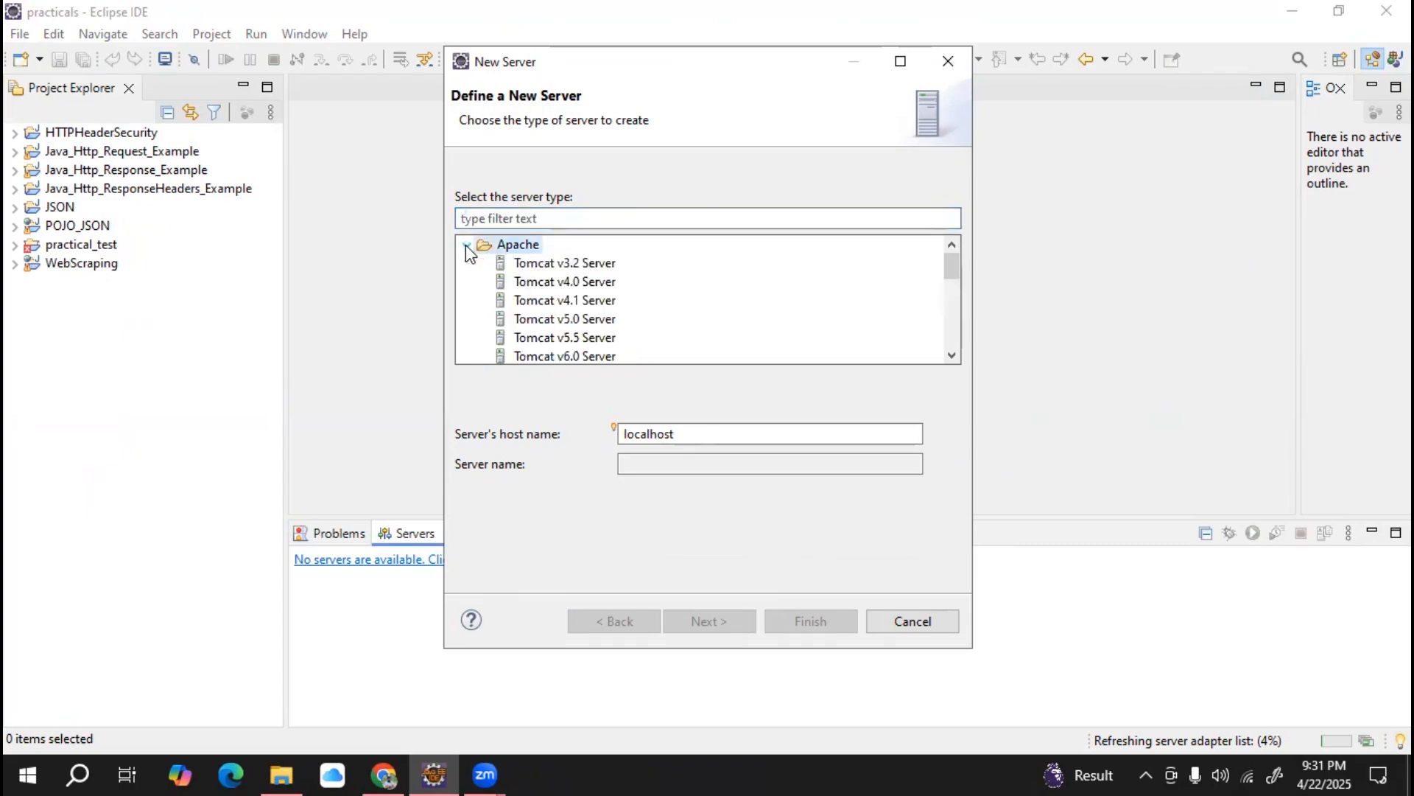
pyautogui.scroll(-1, 616, 304)
pyautogui.scroll(-1, 615, 303)
pyautogui.scroll(2, 616, 304)
pyautogui.scroll(-1, 486, 258)
pyautogui.scroll(-2, 585, 334)
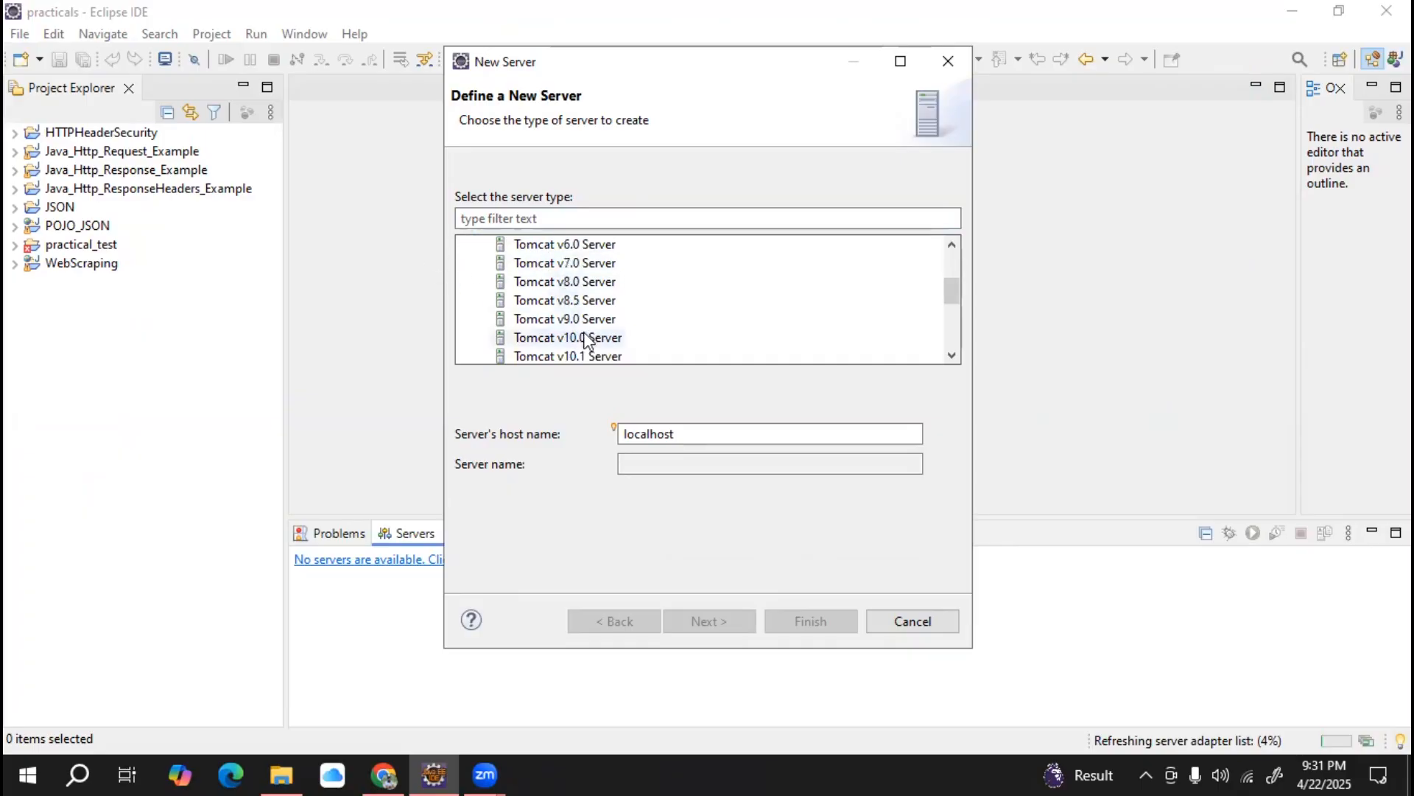
pyautogui.scroll(1, 610, 320)
pyautogui.scroll(-1, 608, 317)
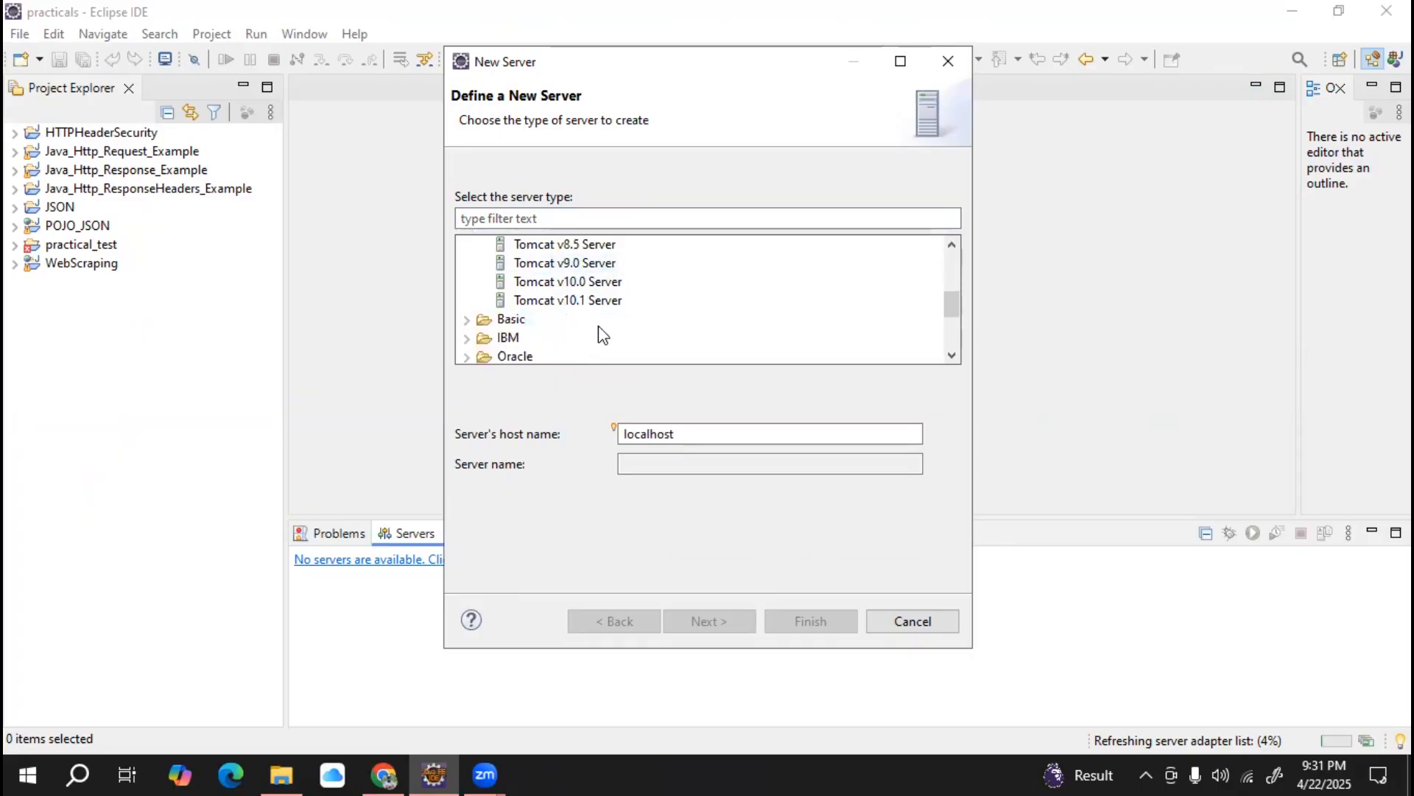
pyautogui.click(595, 265)
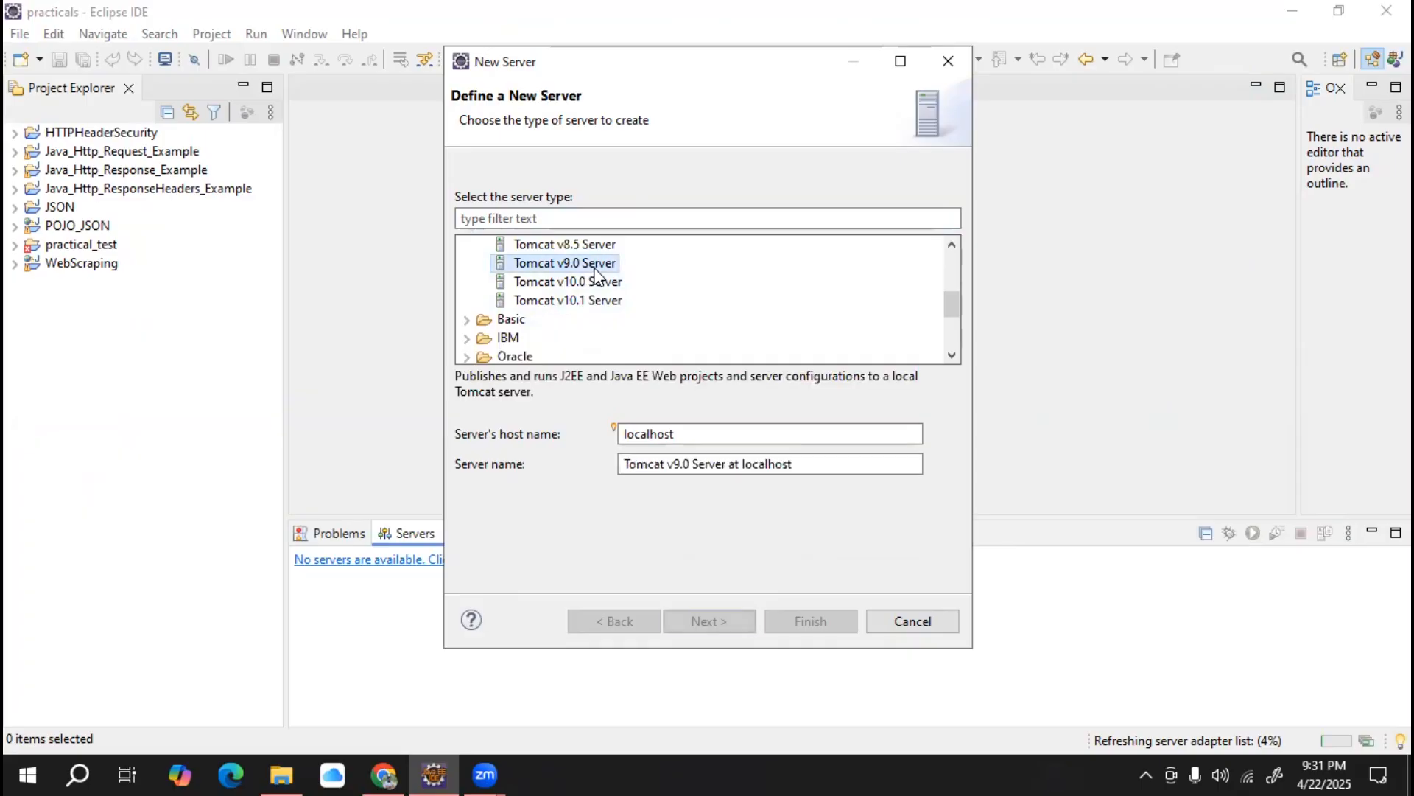
pyautogui.scroll(1, 605, 295)
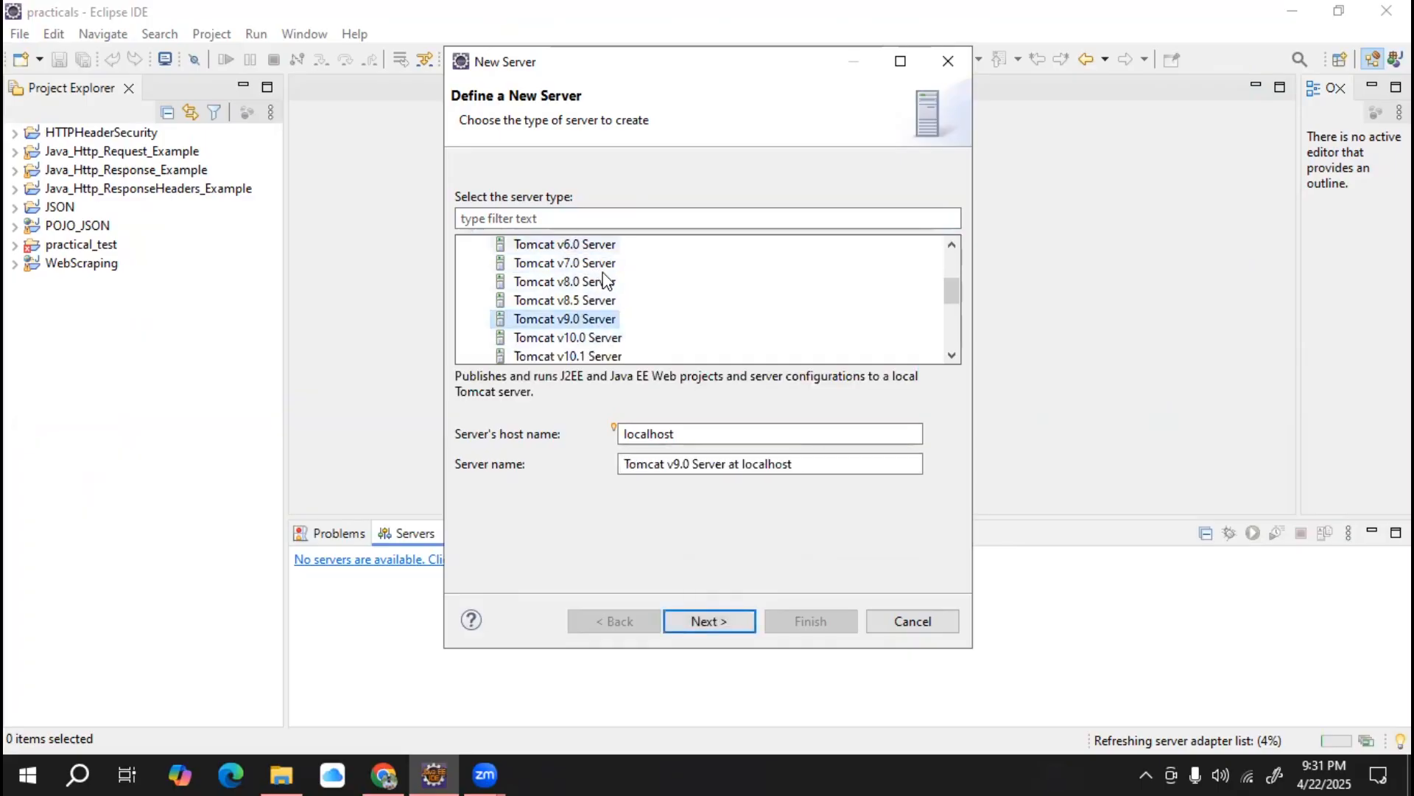
pyautogui.scroll(-1, 613, 300)
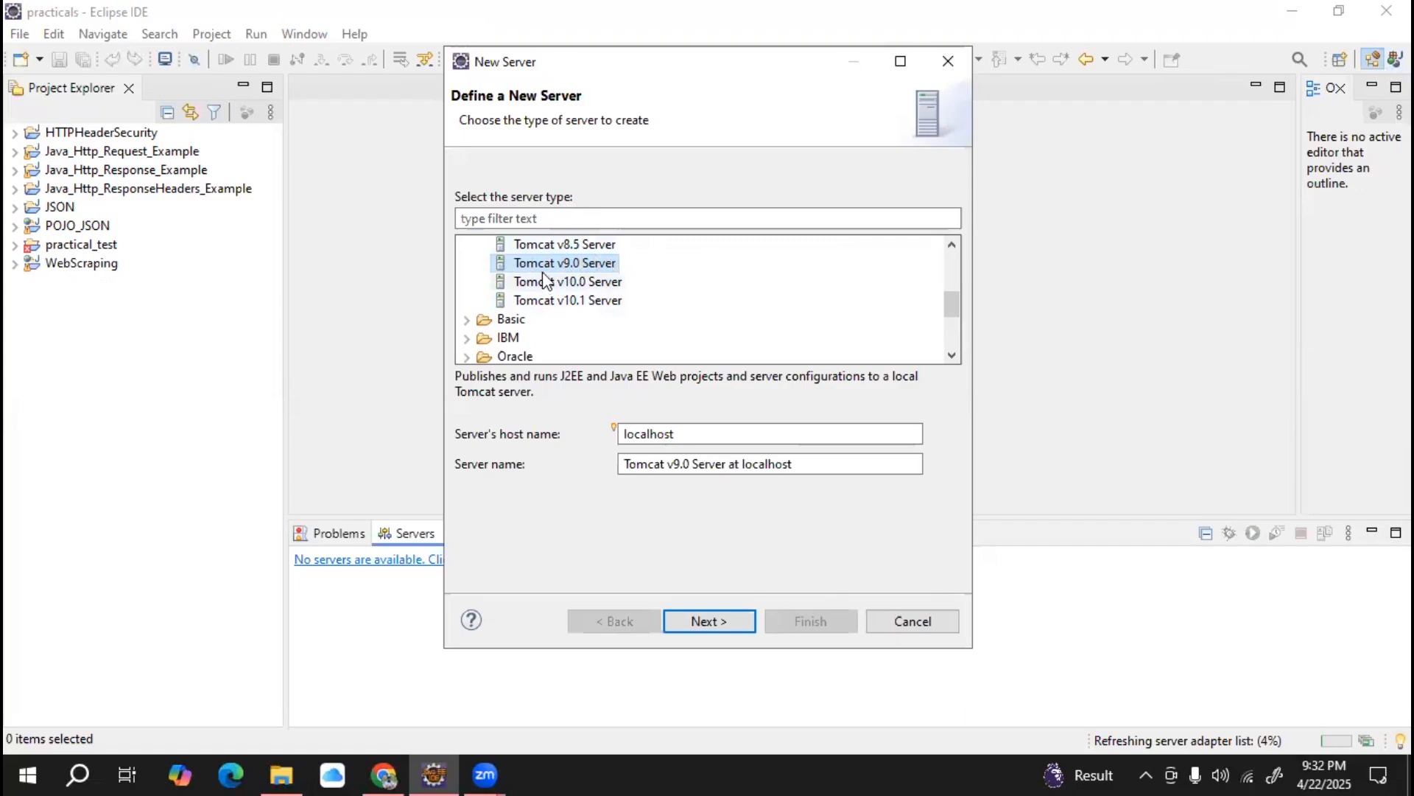
pyautogui.scroll(1, 598, 313)
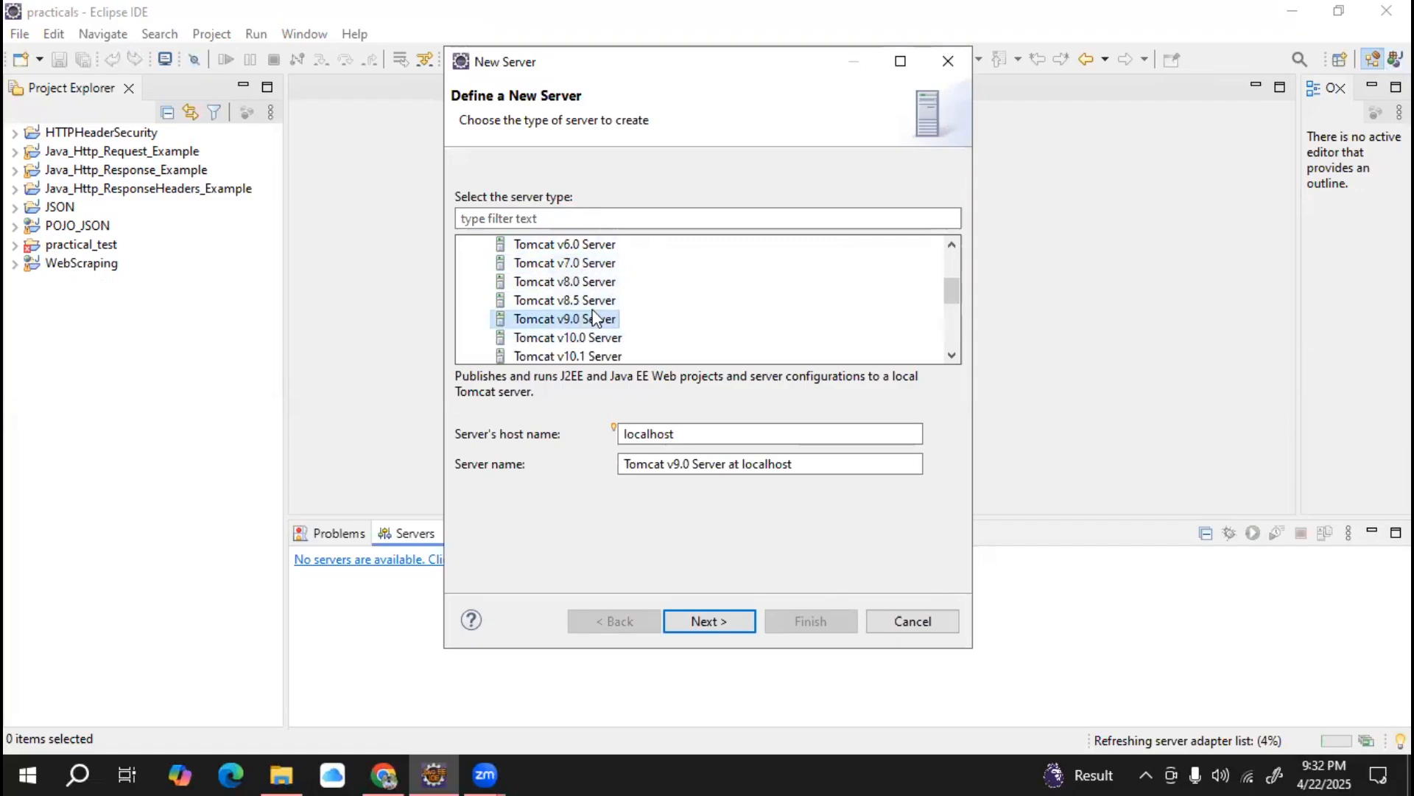
pyautogui.scroll(-1, 612, 295)
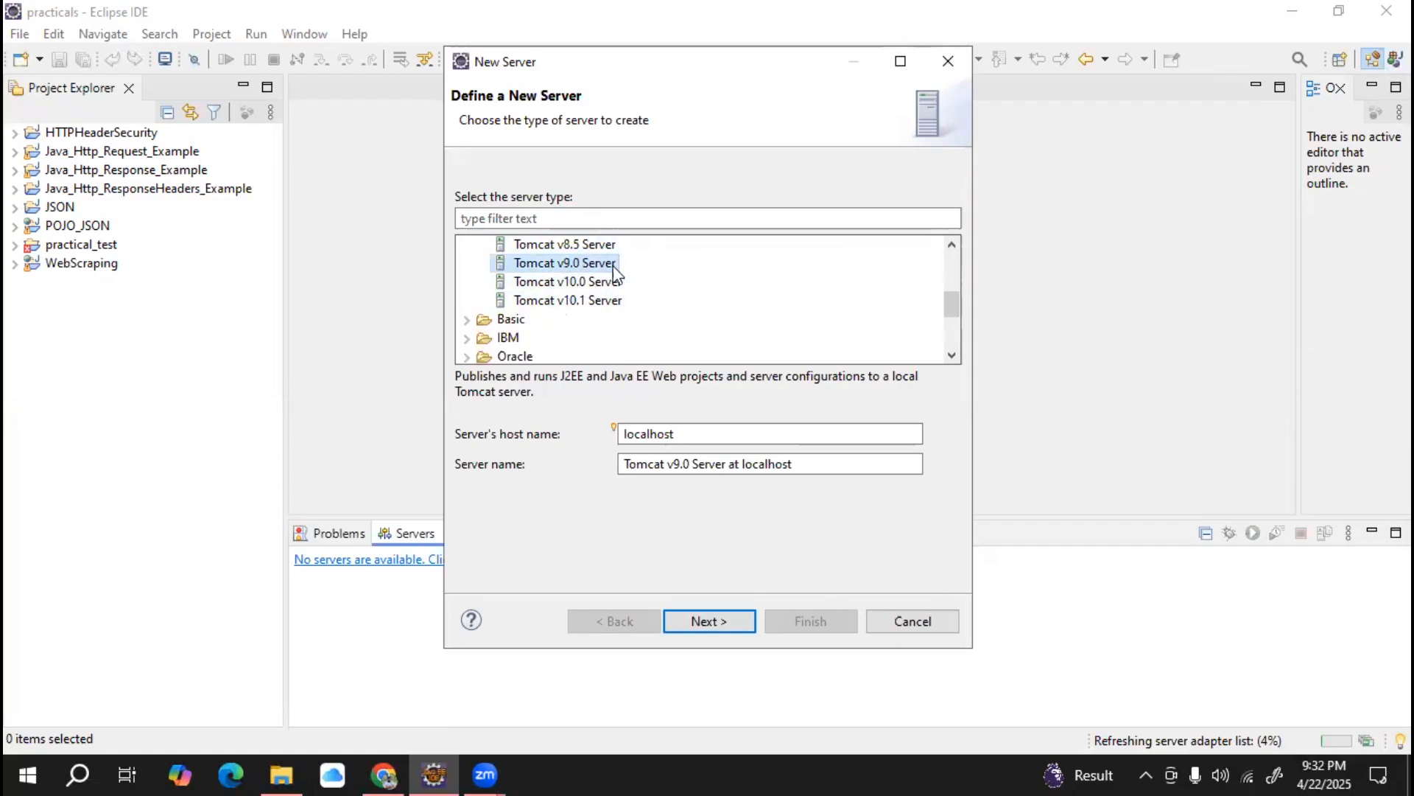
pyautogui.click(716, 621)
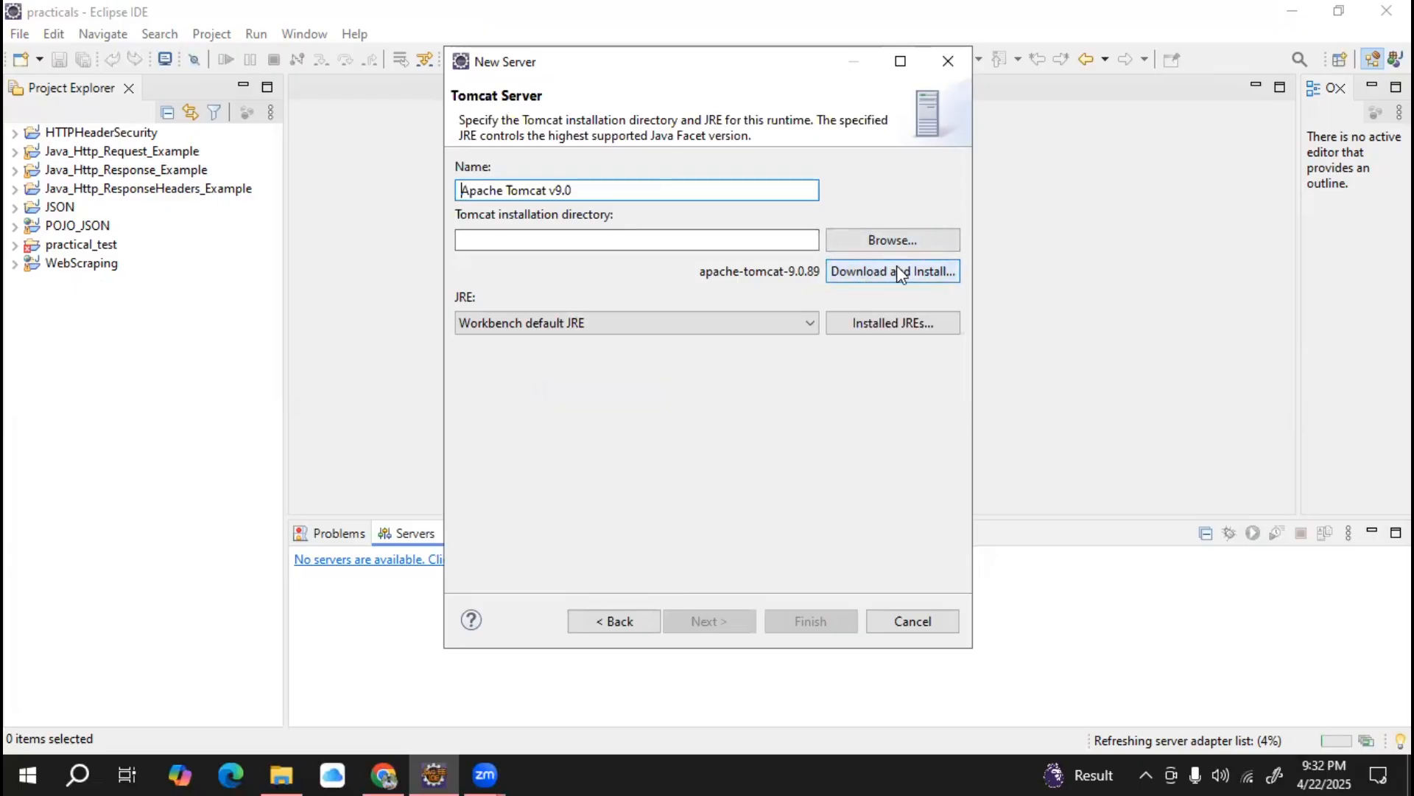
pyautogui.click(578, 190)
pyautogui.moveTo(577, 190); pyautogui.dragTo(546, 190)
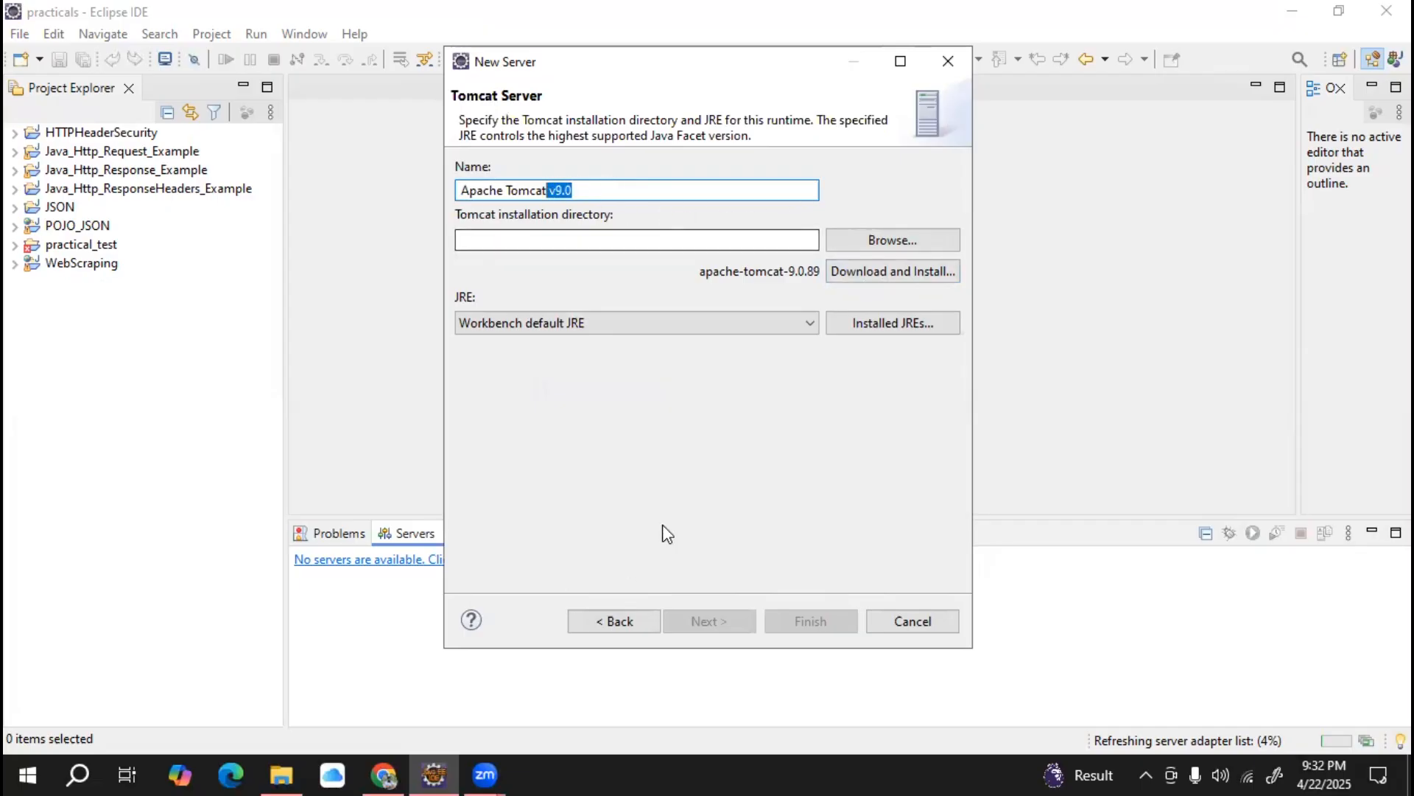
# Switch to Chrome, search Google for "apache tomcat" and open the official Apache Tomcat website
pyautogui.click(384, 774)
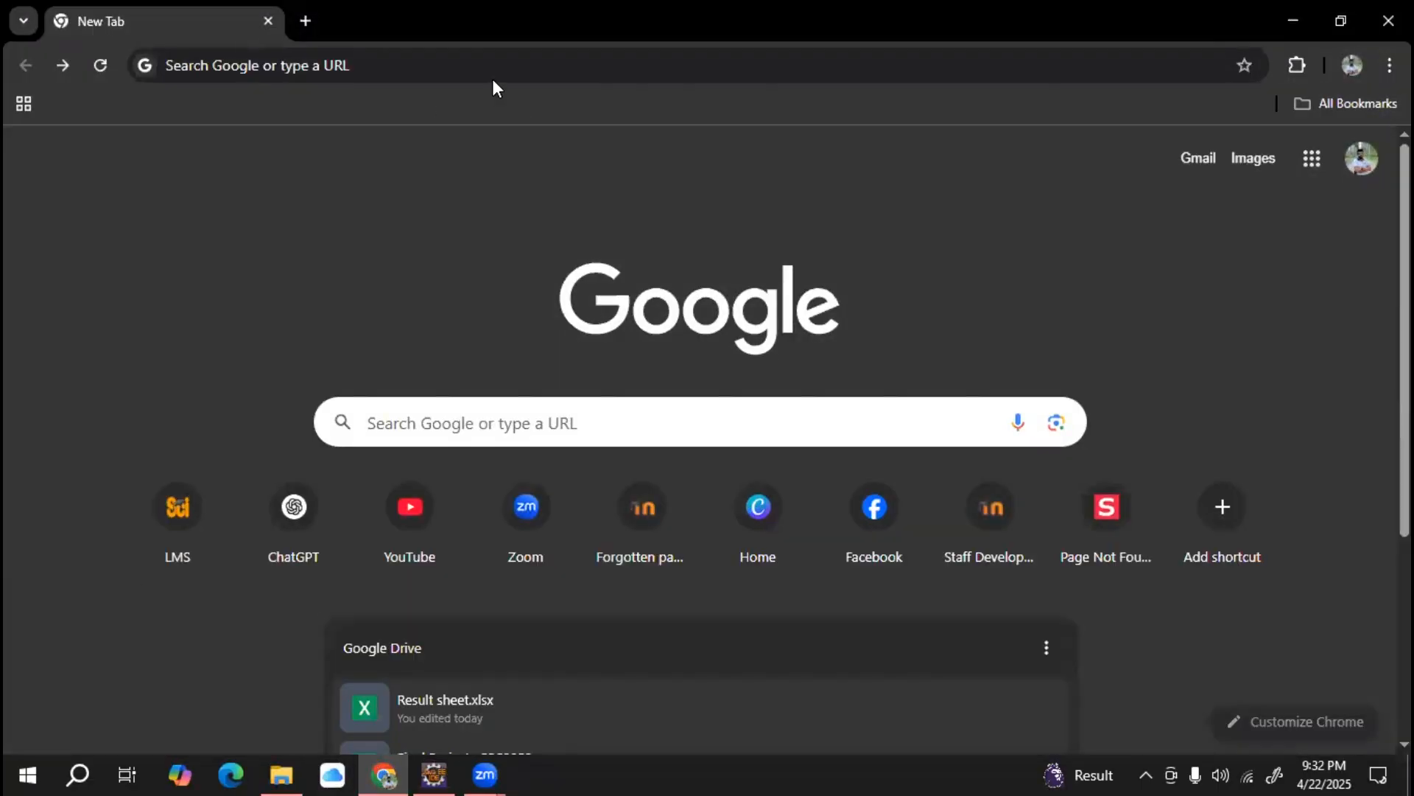
pyautogui.click(518, 66)
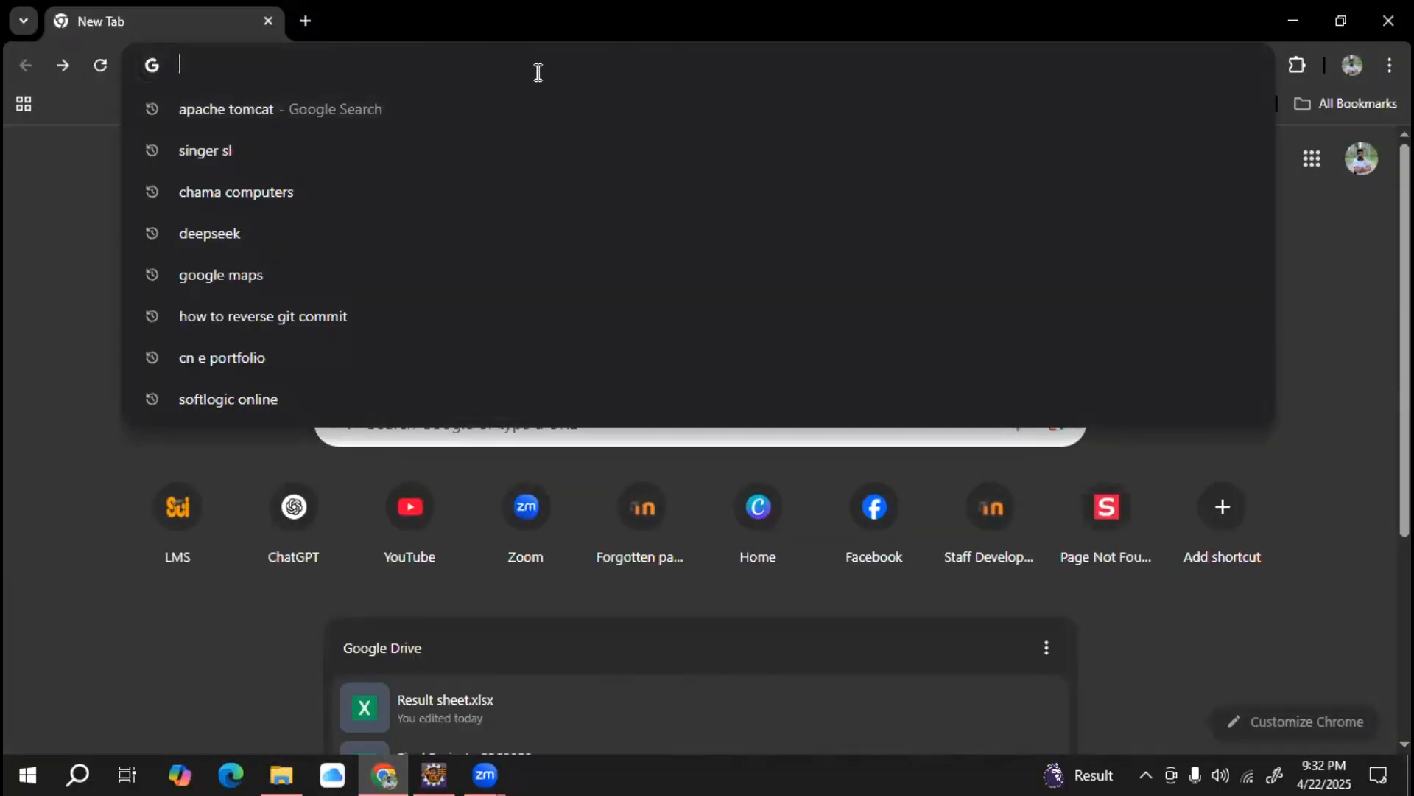
pyautogui.write('apacj')
pyautogui.press('BackSpace')
pyautogui.write('he tomcat')
pyautogui.press('Return')
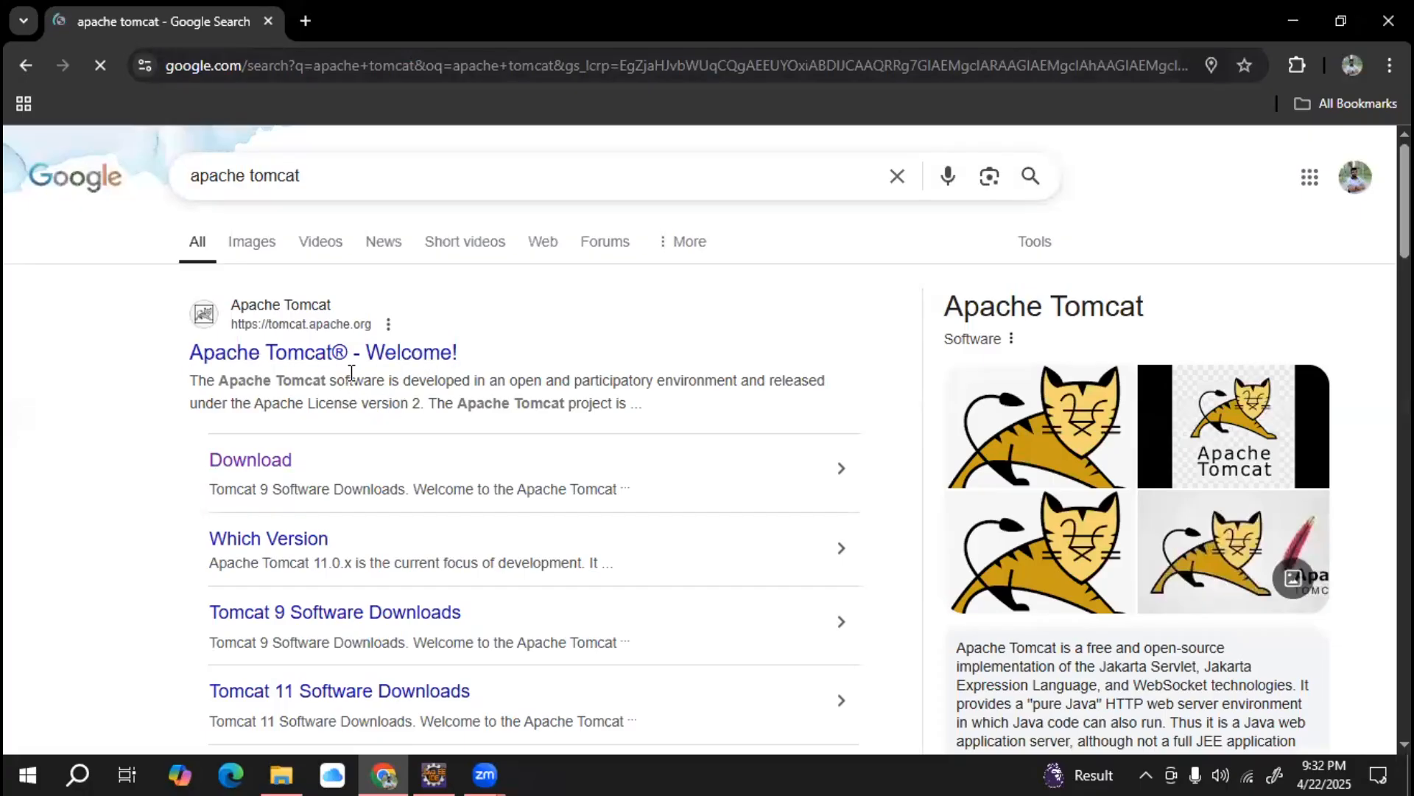
pyautogui.click(283, 363)
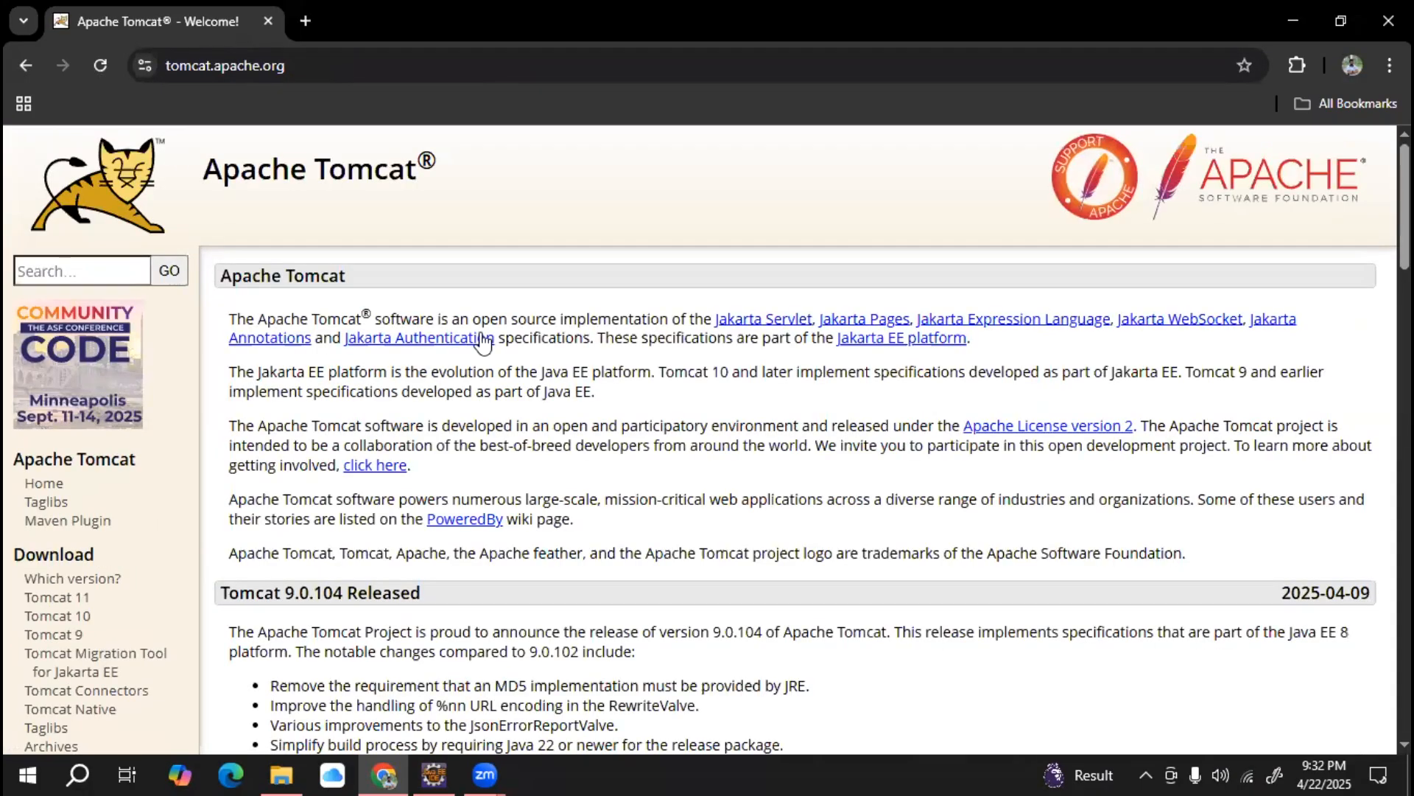
# Look through the Apache Tomcat home page and open the Tomcat 9 download page
pyautogui.scroll(-5, 520, 362)
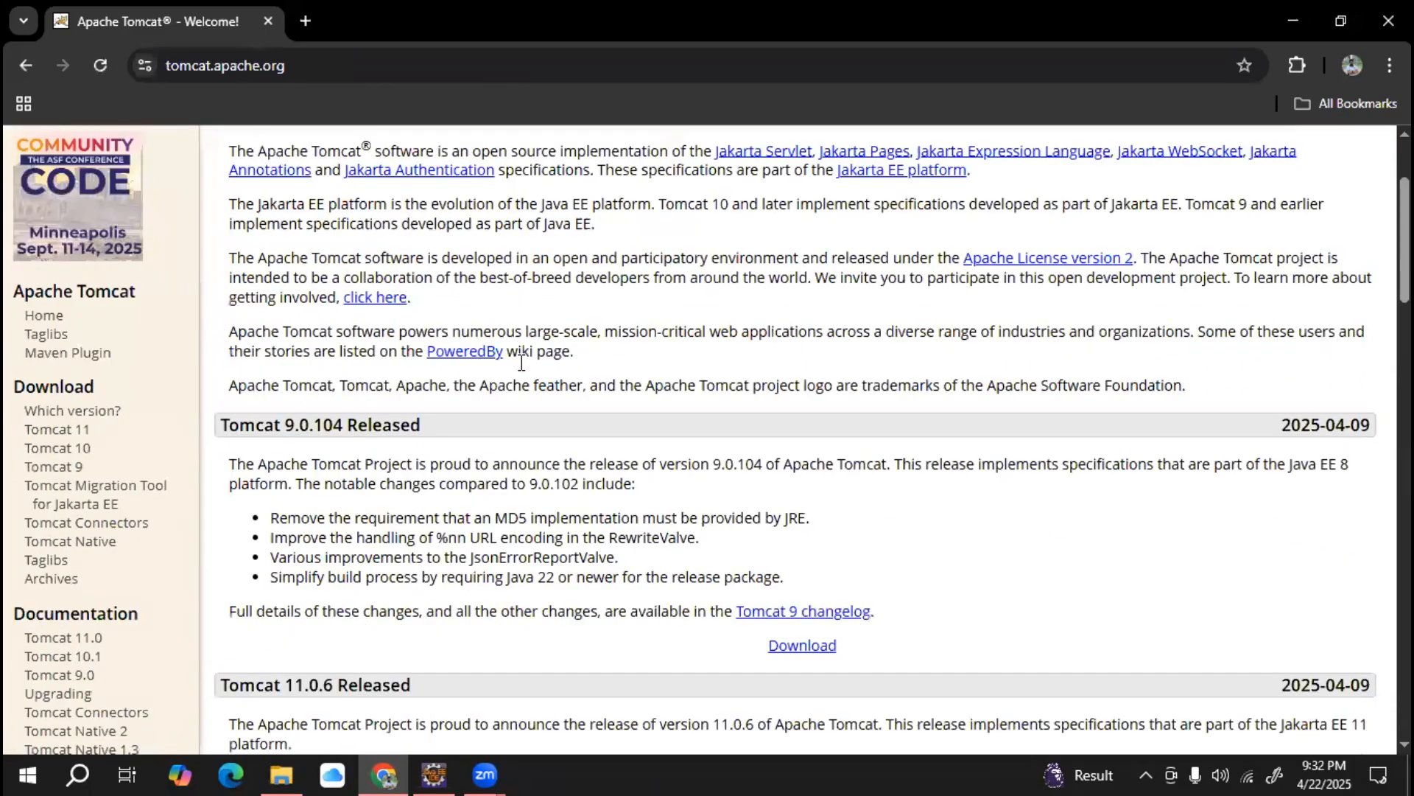
pyautogui.scroll(-15, 521, 368)
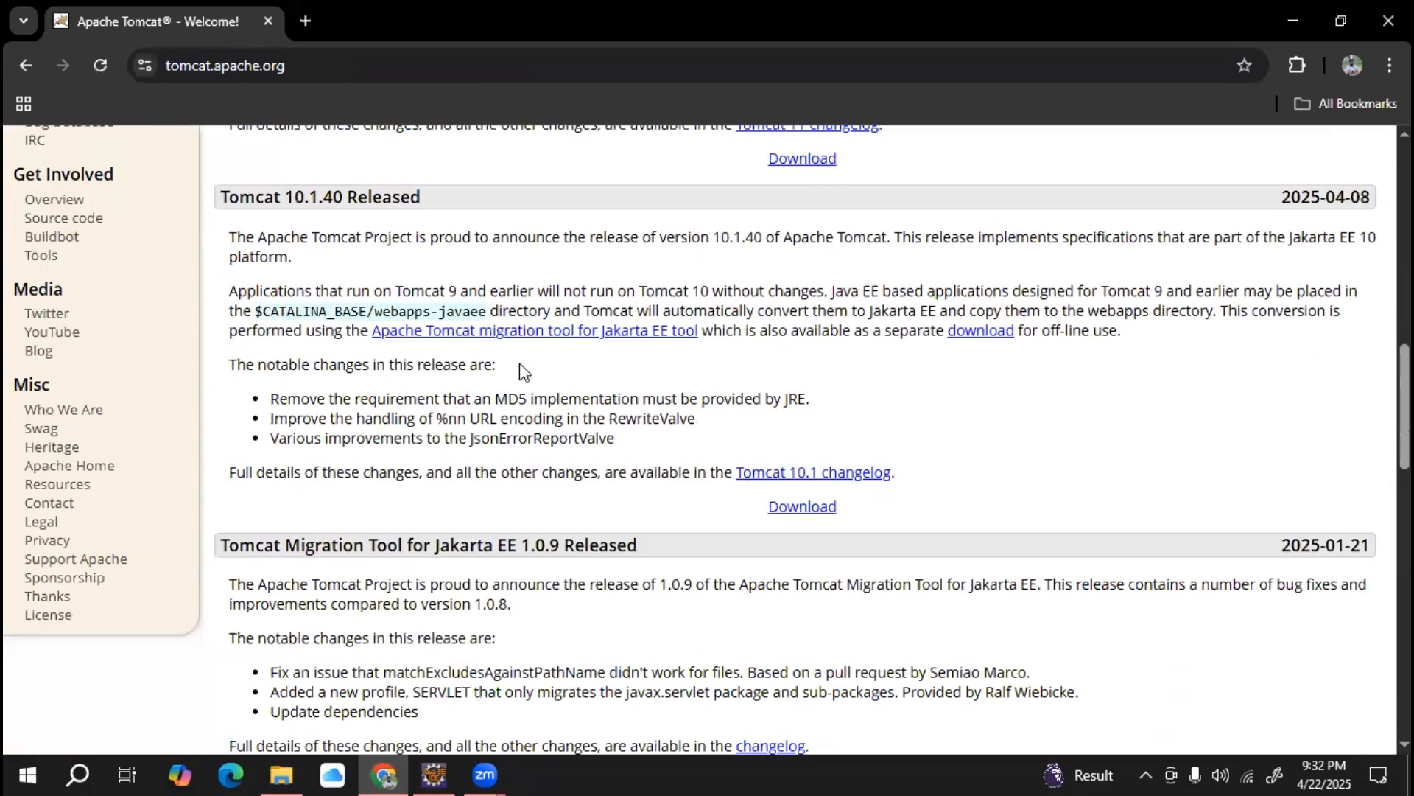
pyautogui.scroll(-11, 521, 362)
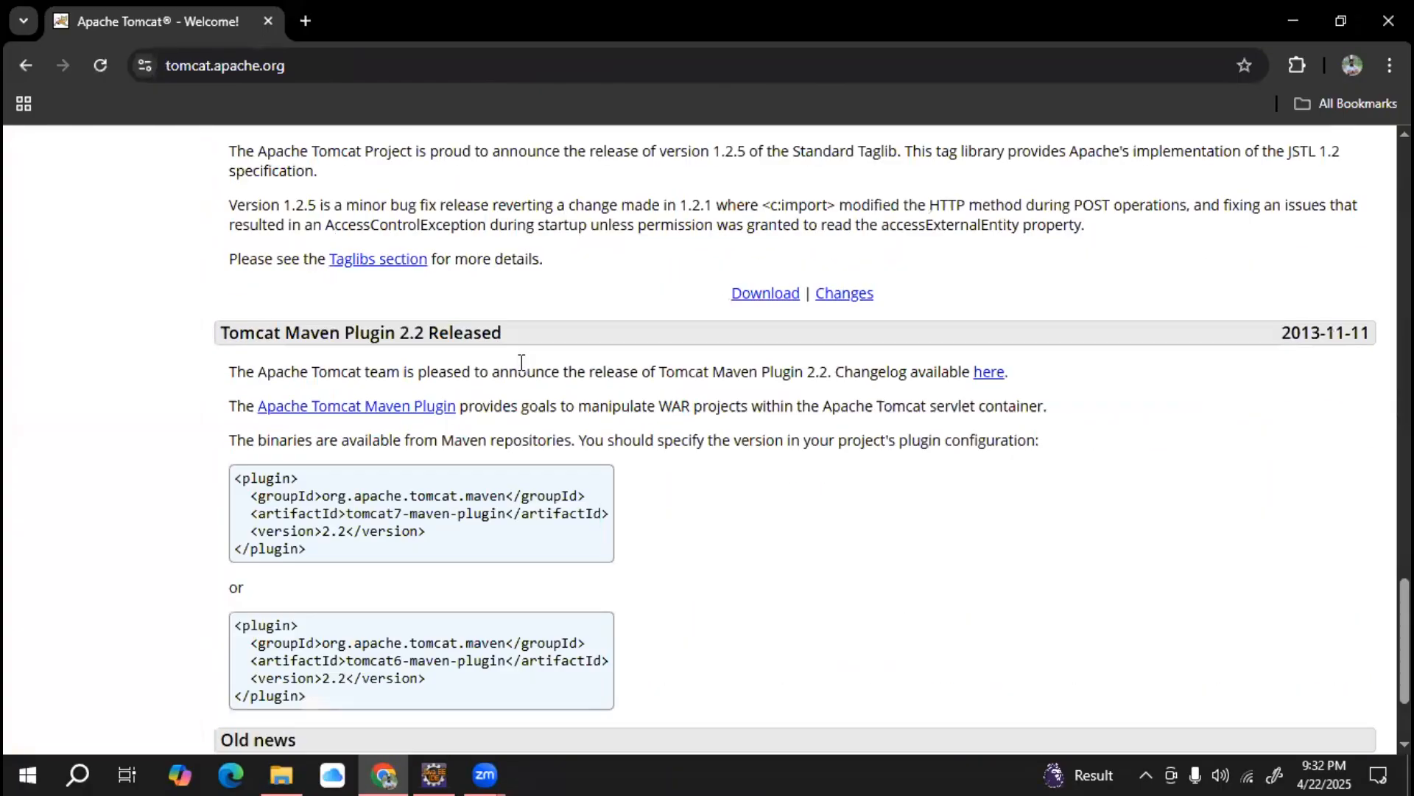
pyautogui.scroll(14, 521, 362)
pyautogui.scroll(20, 521, 362)
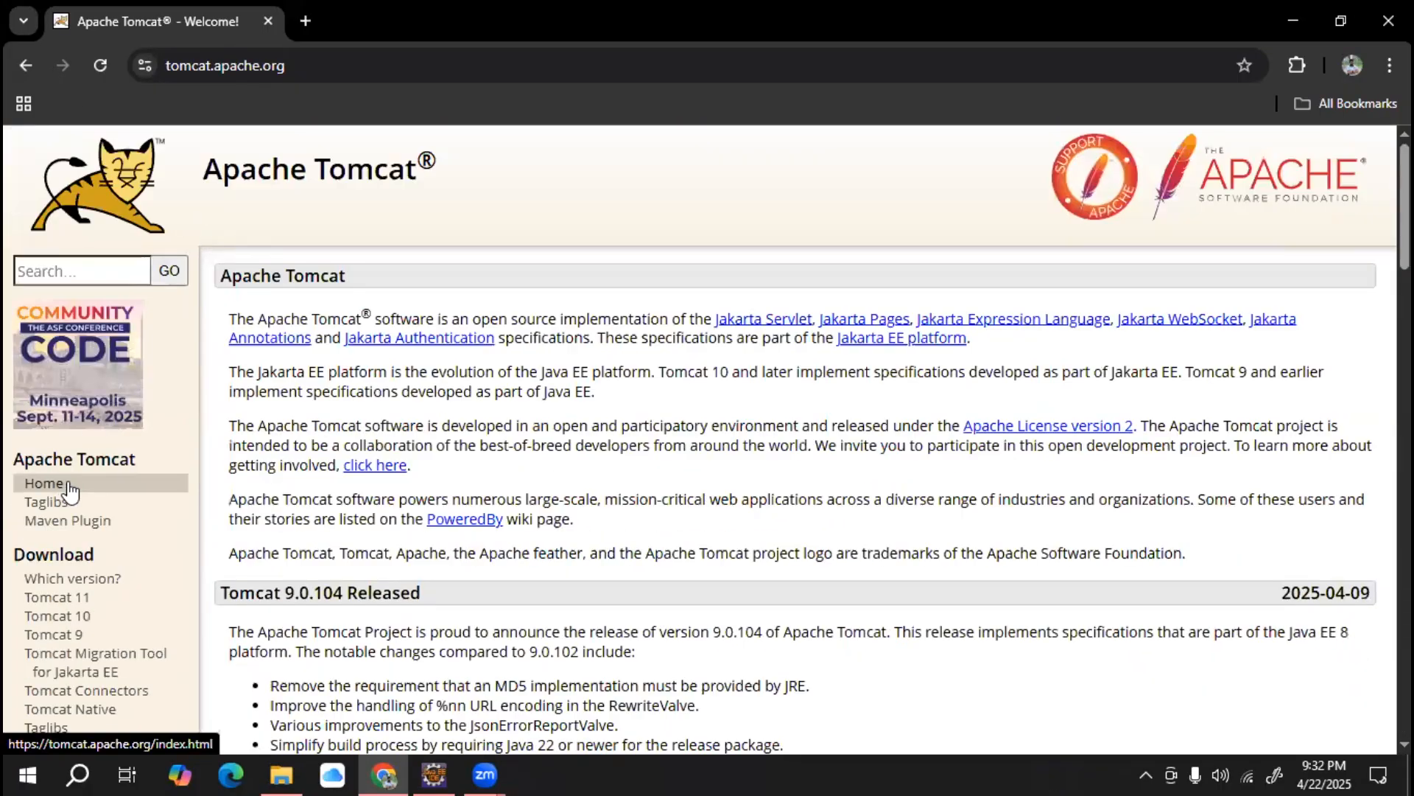
pyautogui.scroll(-1, 73, 486)
pyautogui.scroll(-2, 88, 484)
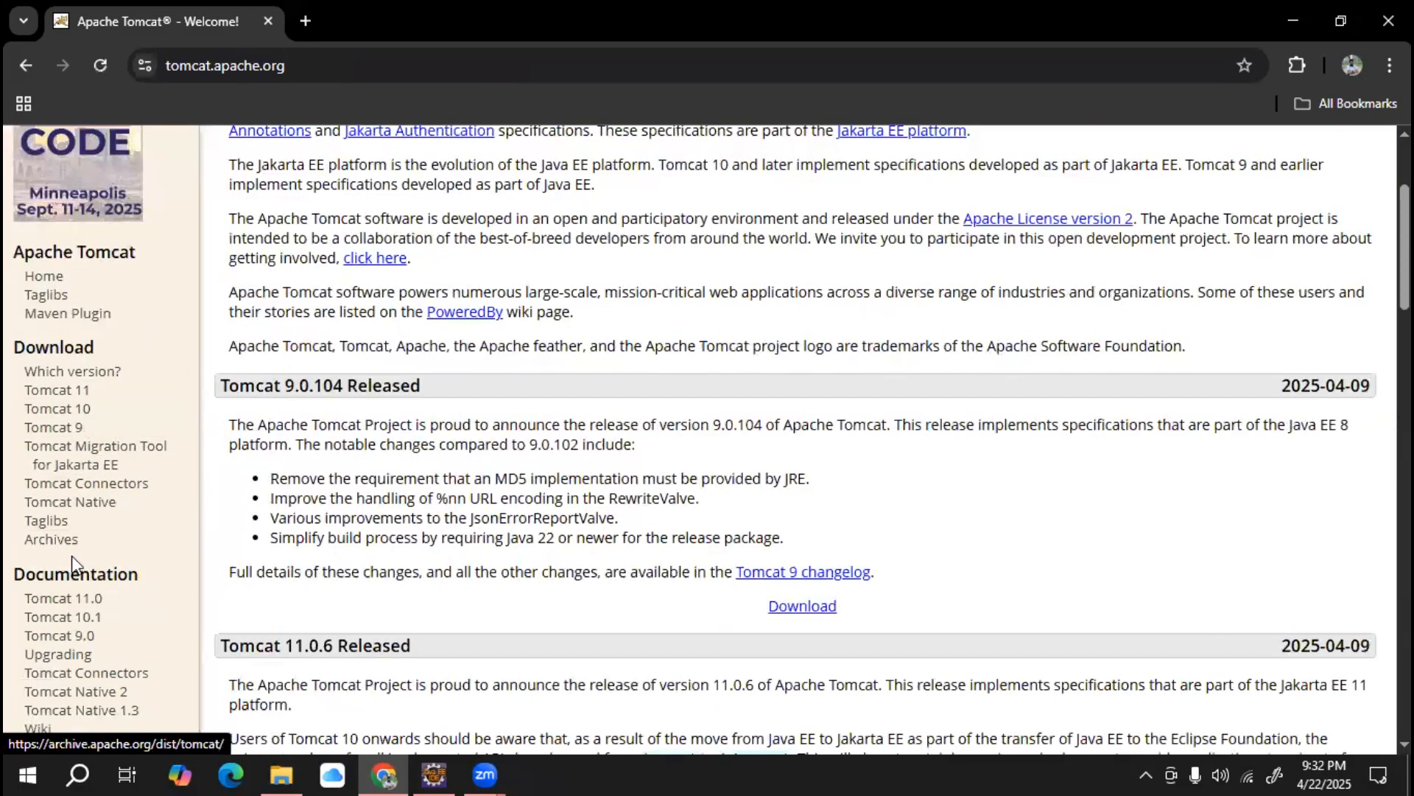
pyautogui.click(76, 434)
# Download the core zip of the Tomcat 9.0.104 binary distribution and check its download progress
pyautogui.scroll(-3, 325, 376)
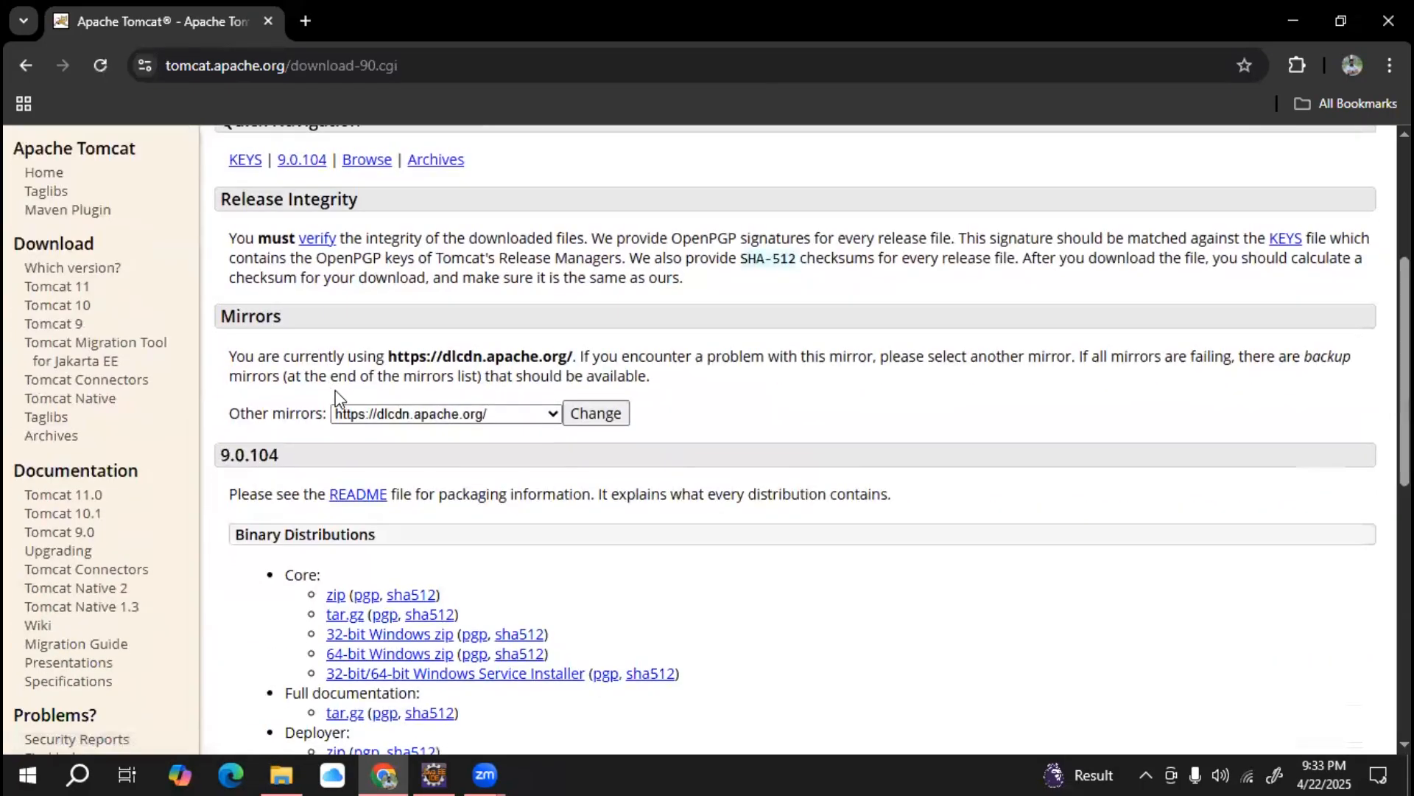
pyautogui.scroll(-3, 336, 398)
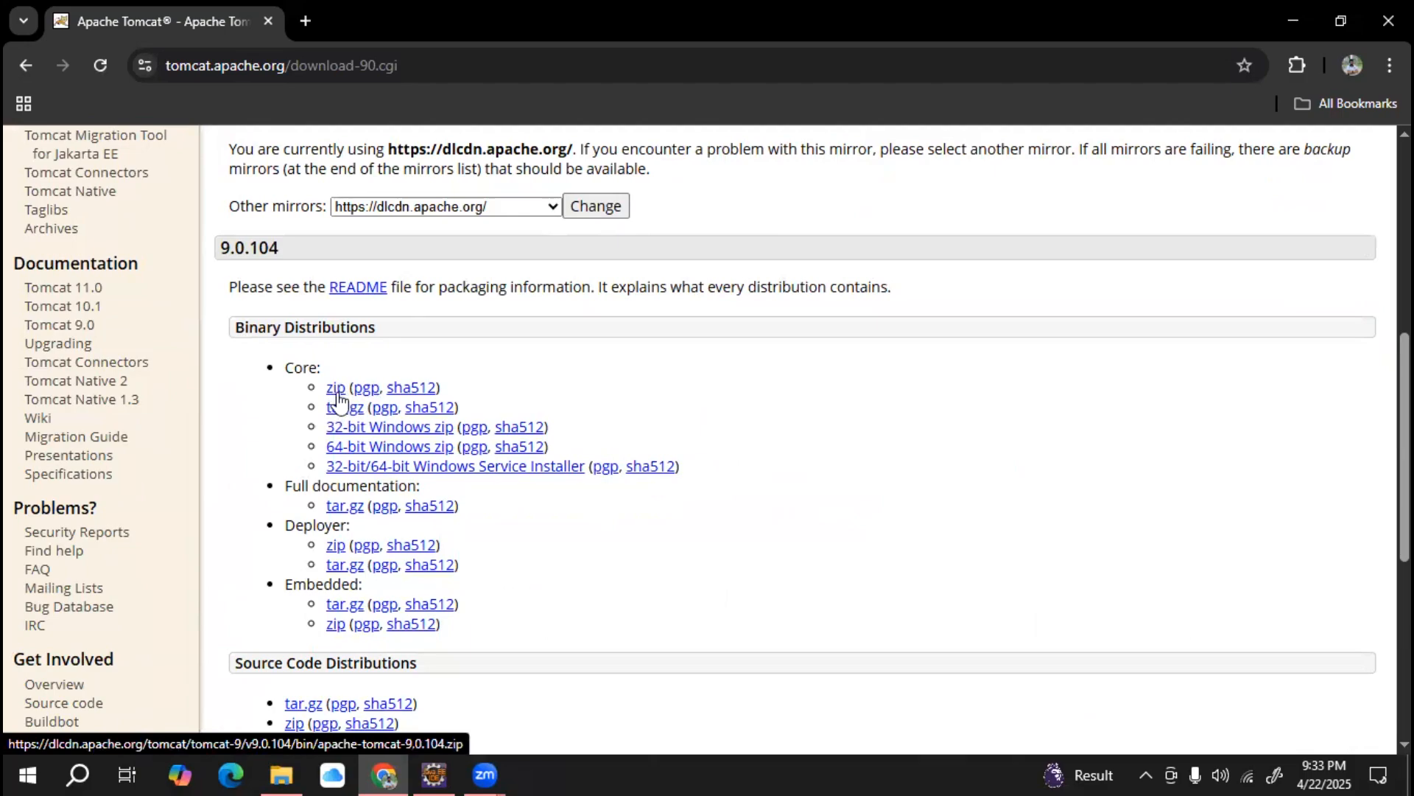
pyautogui.click(337, 390)
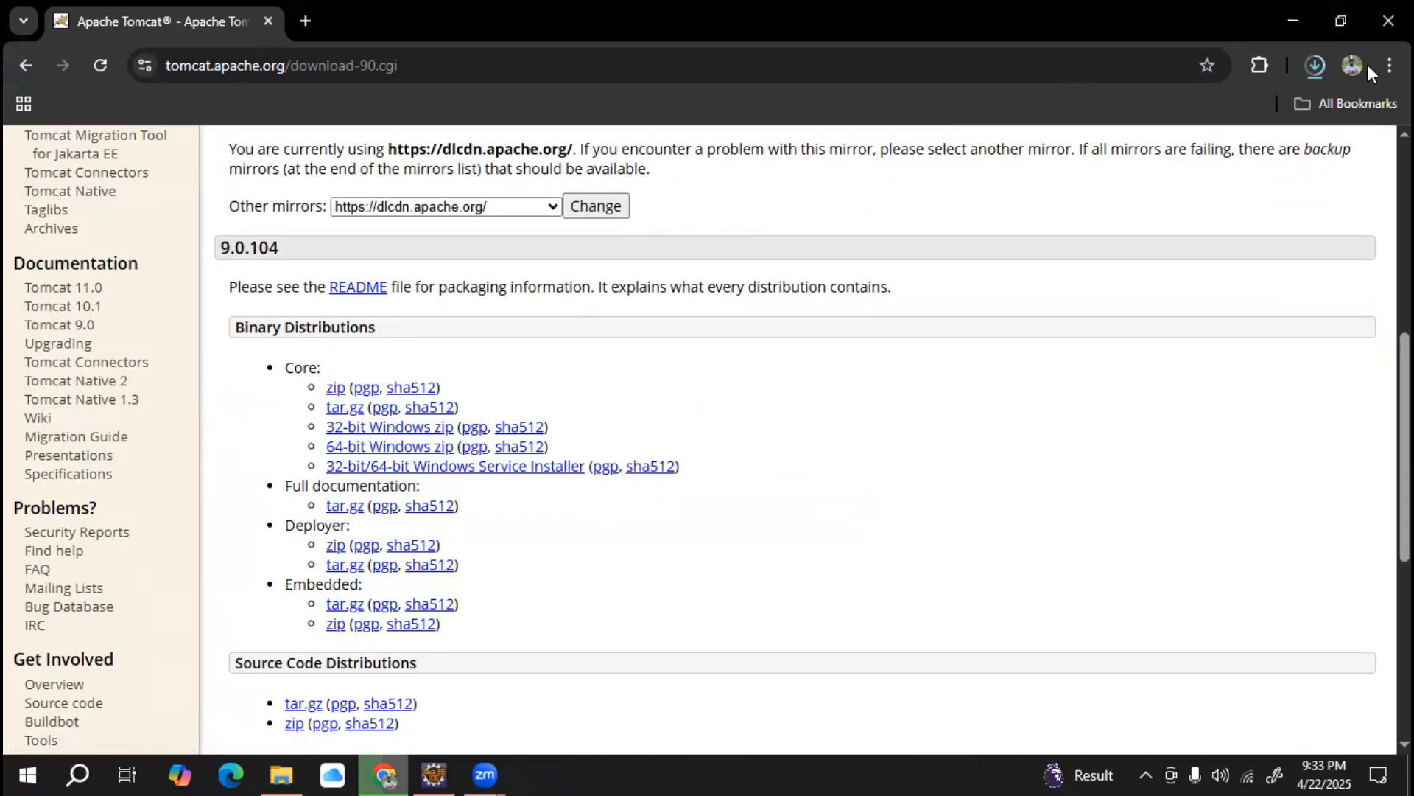
pyautogui.click(1316, 64)
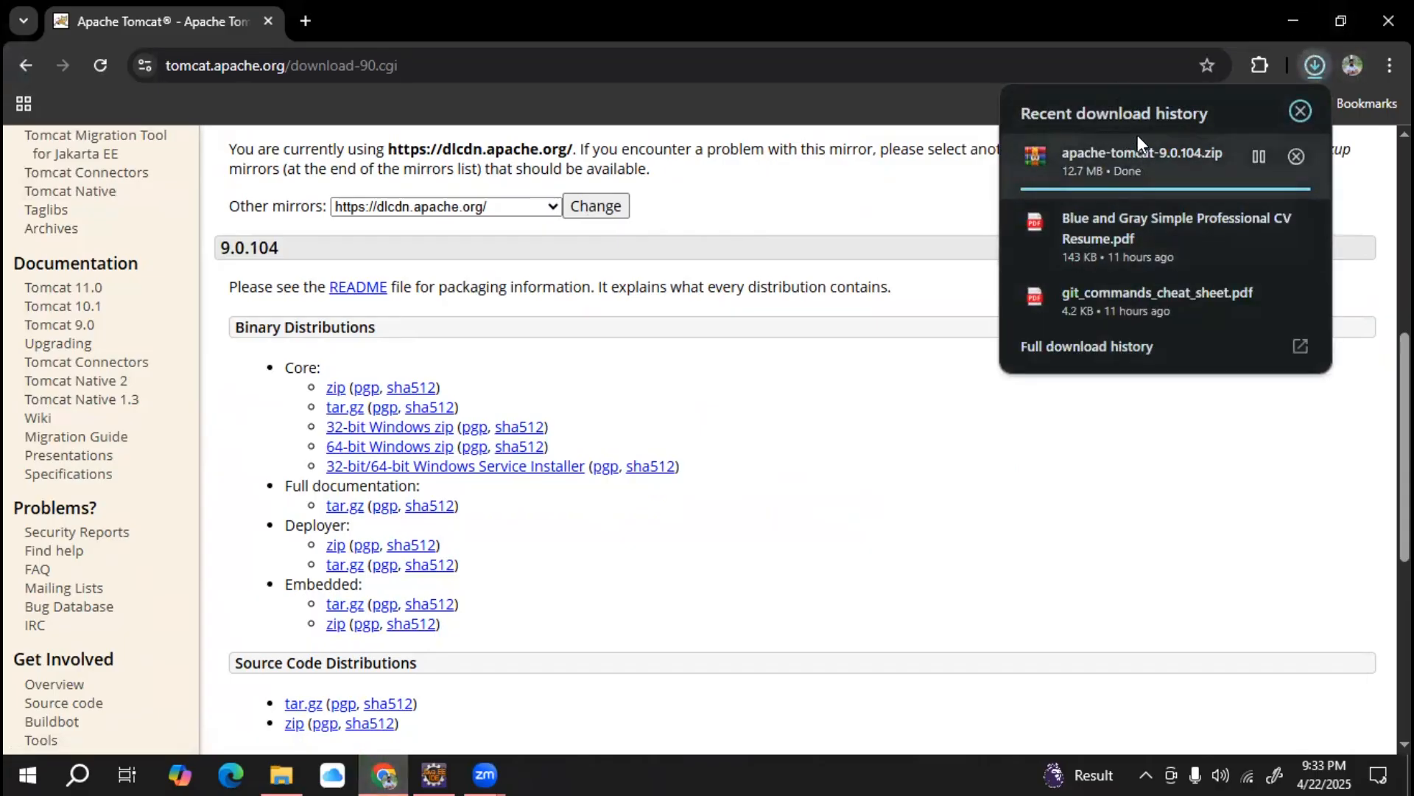
pyautogui.click(1308, 72)
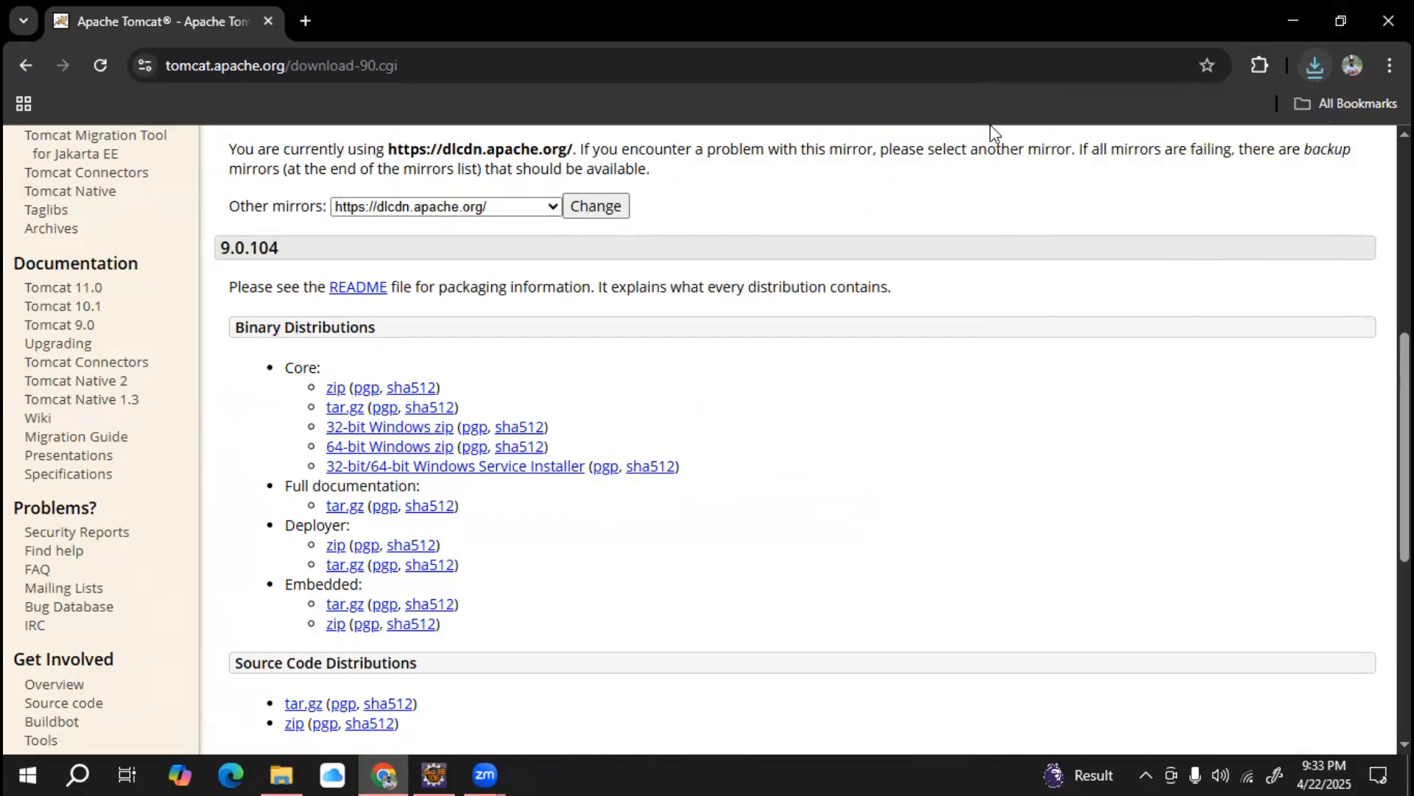
# Switch to File Explorer and examine the contents of the apache-tomcat-9.0.64 folder inside CSC3103
pyautogui.click(1300, 21)
pyautogui.click(283, 773)
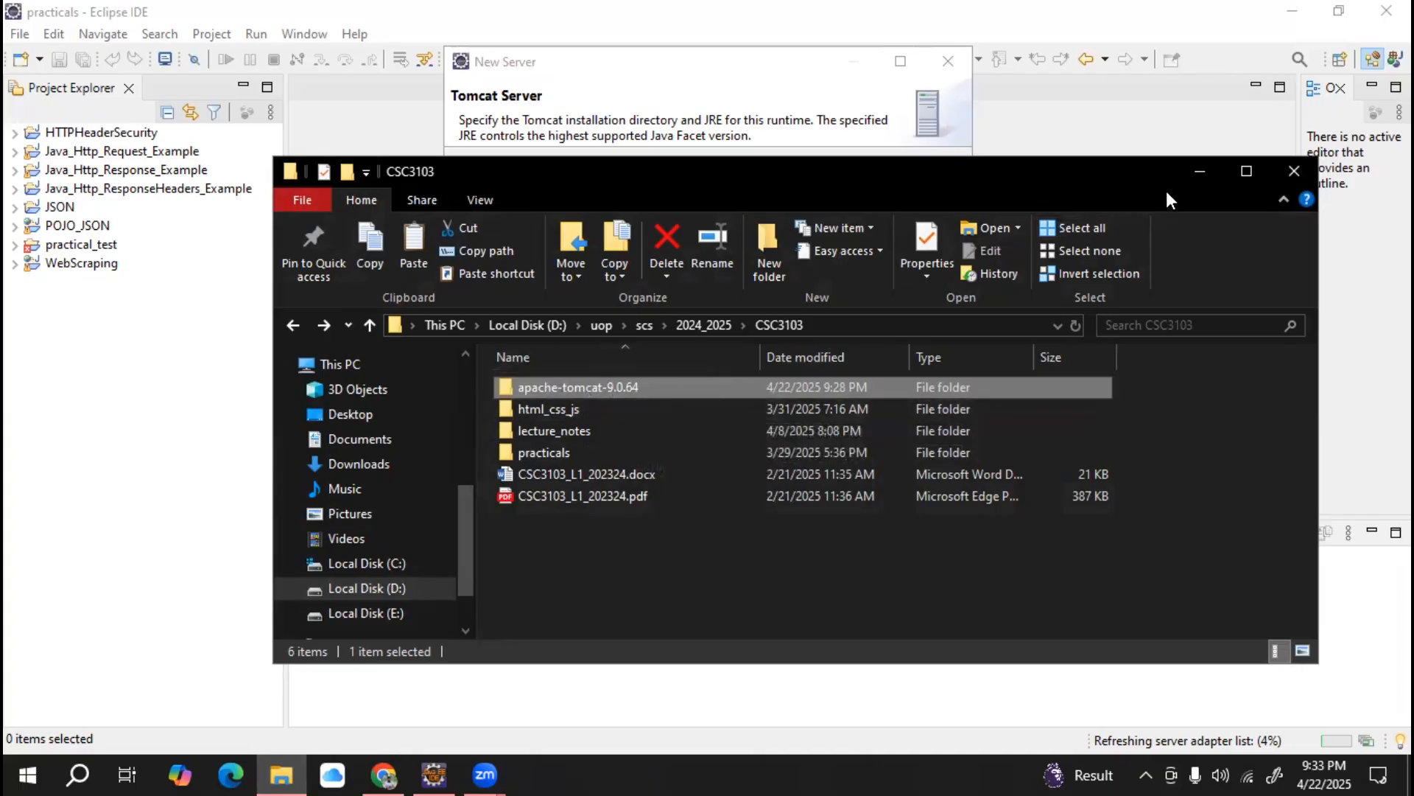
pyautogui.click(1198, 171)
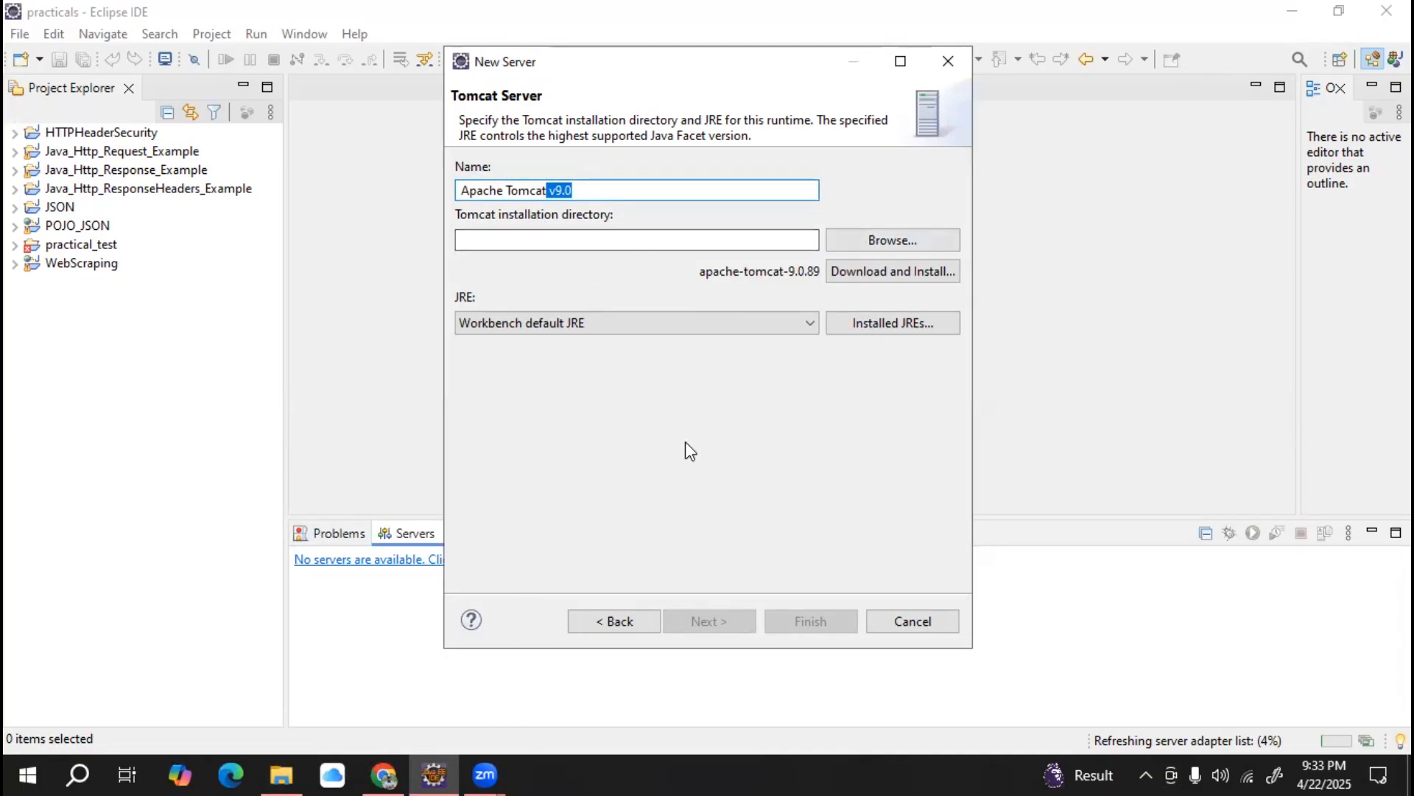
pyautogui.click(282, 773)
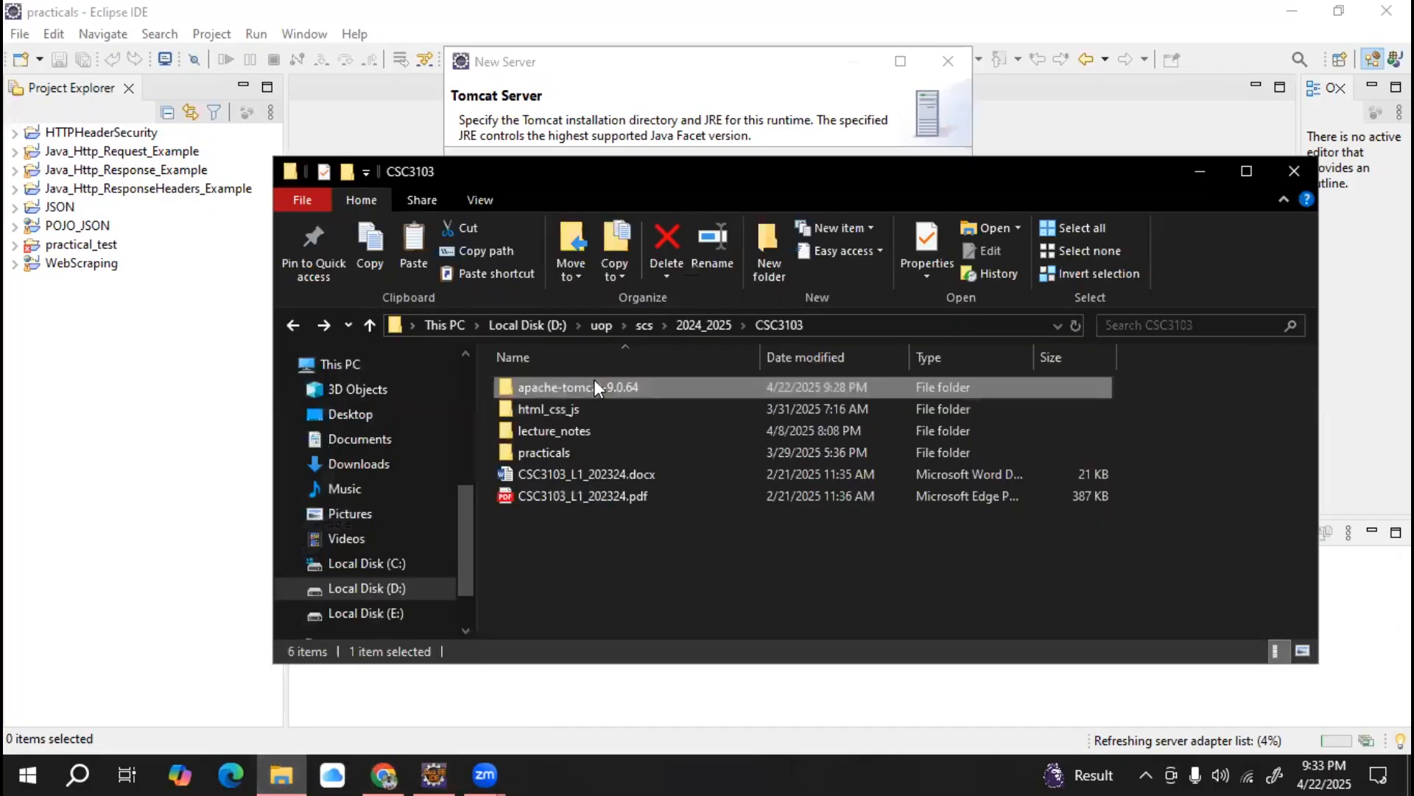
pyautogui.doubleClick(590, 386)
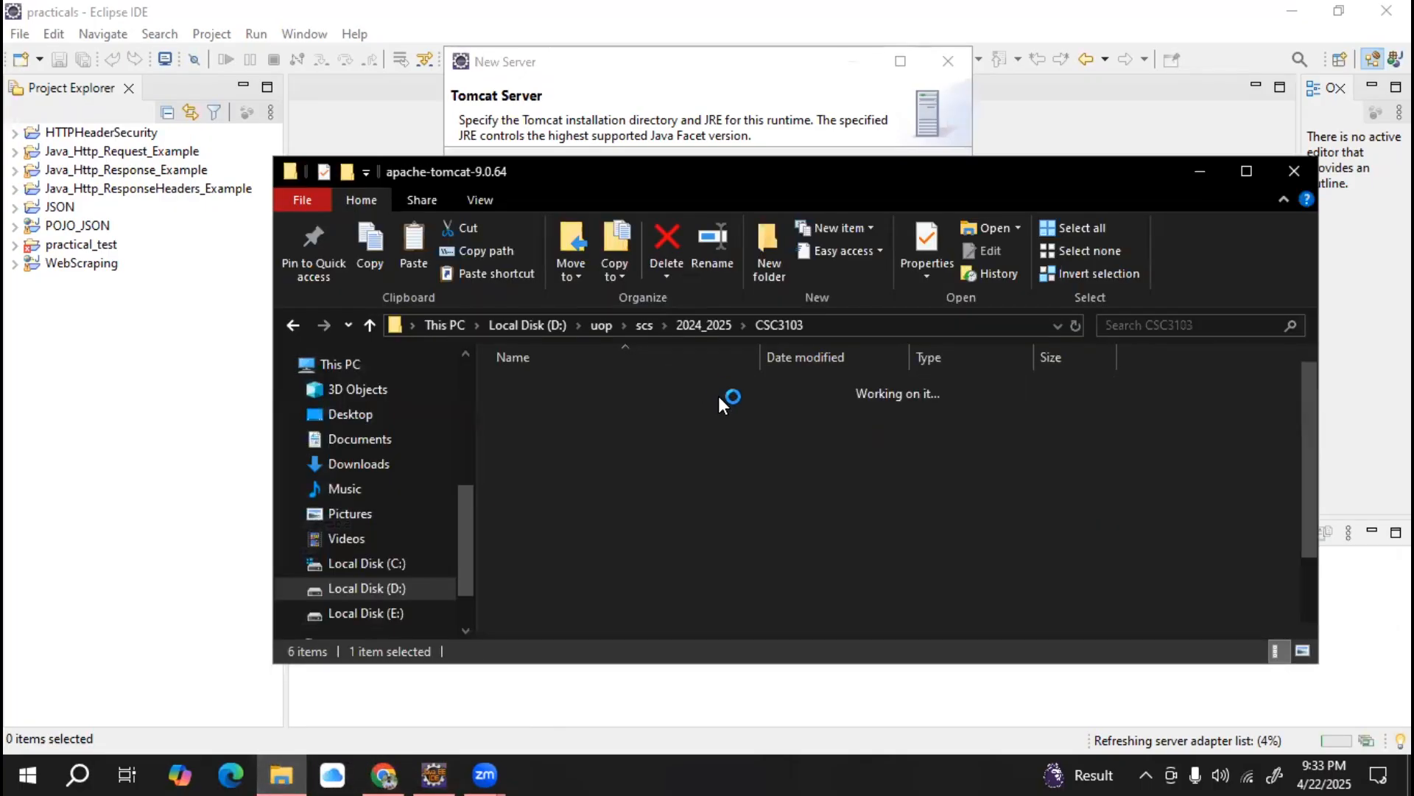
pyautogui.click(301, 324)
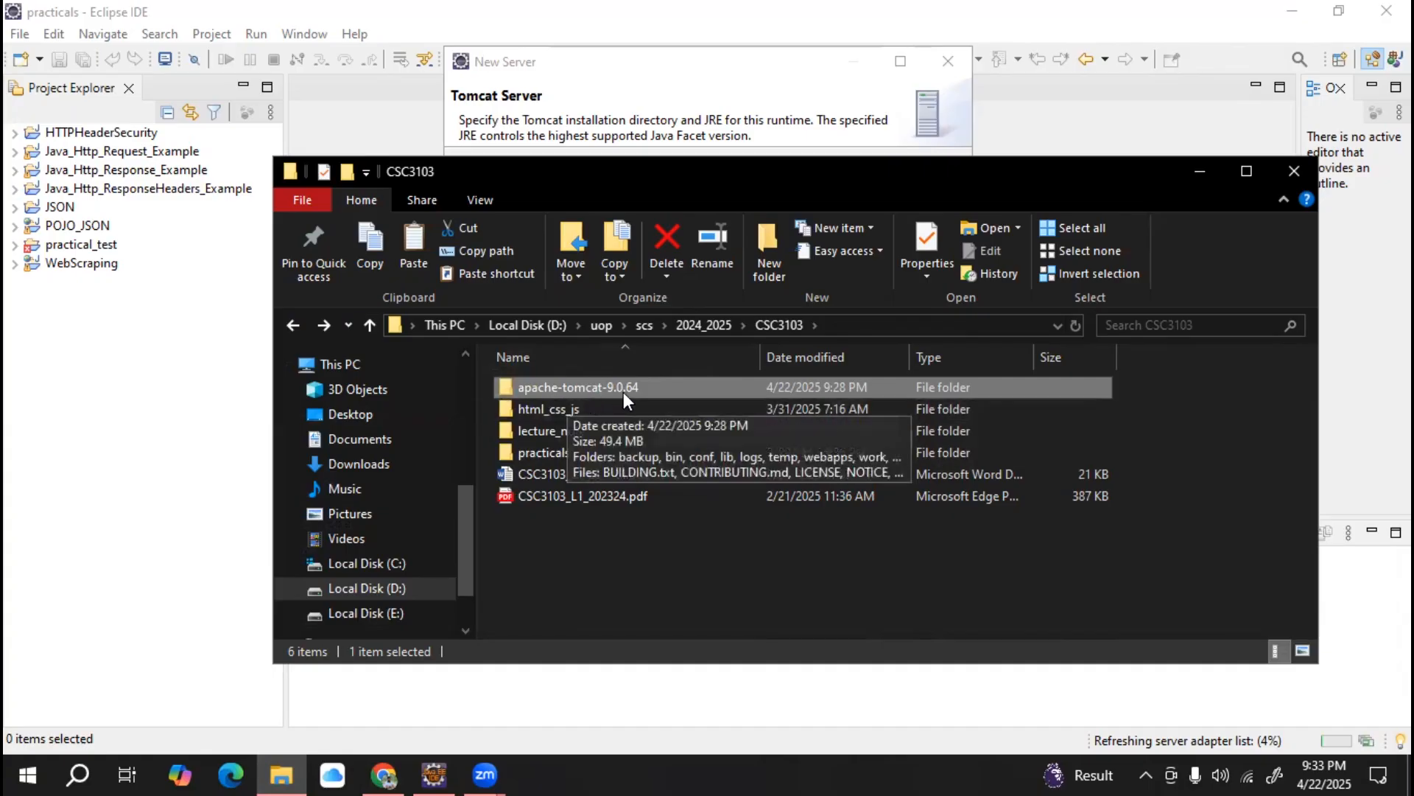
pyautogui.doubleClick(582, 389)
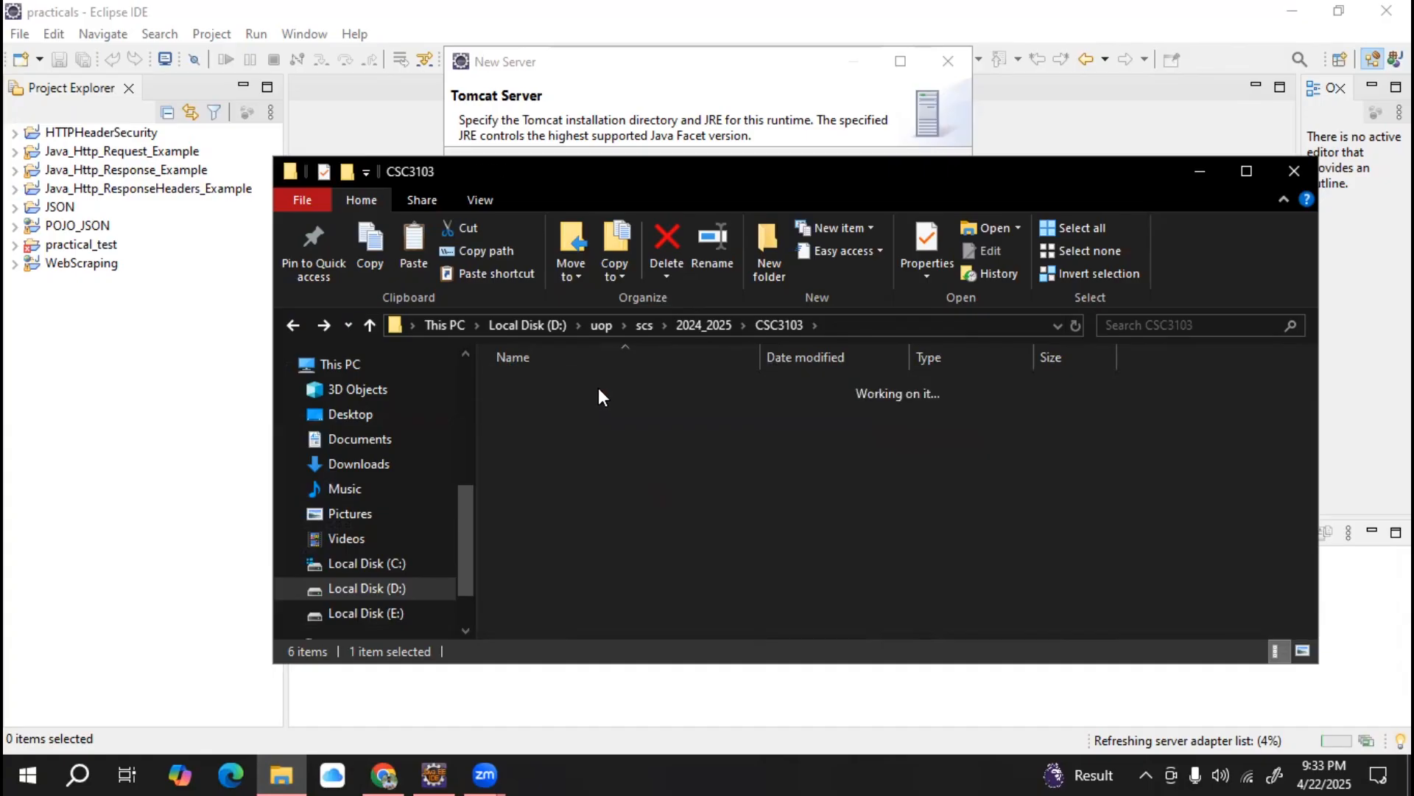
pyautogui.scroll(-2, 814, 528)
pyautogui.scroll(2, 815, 528)
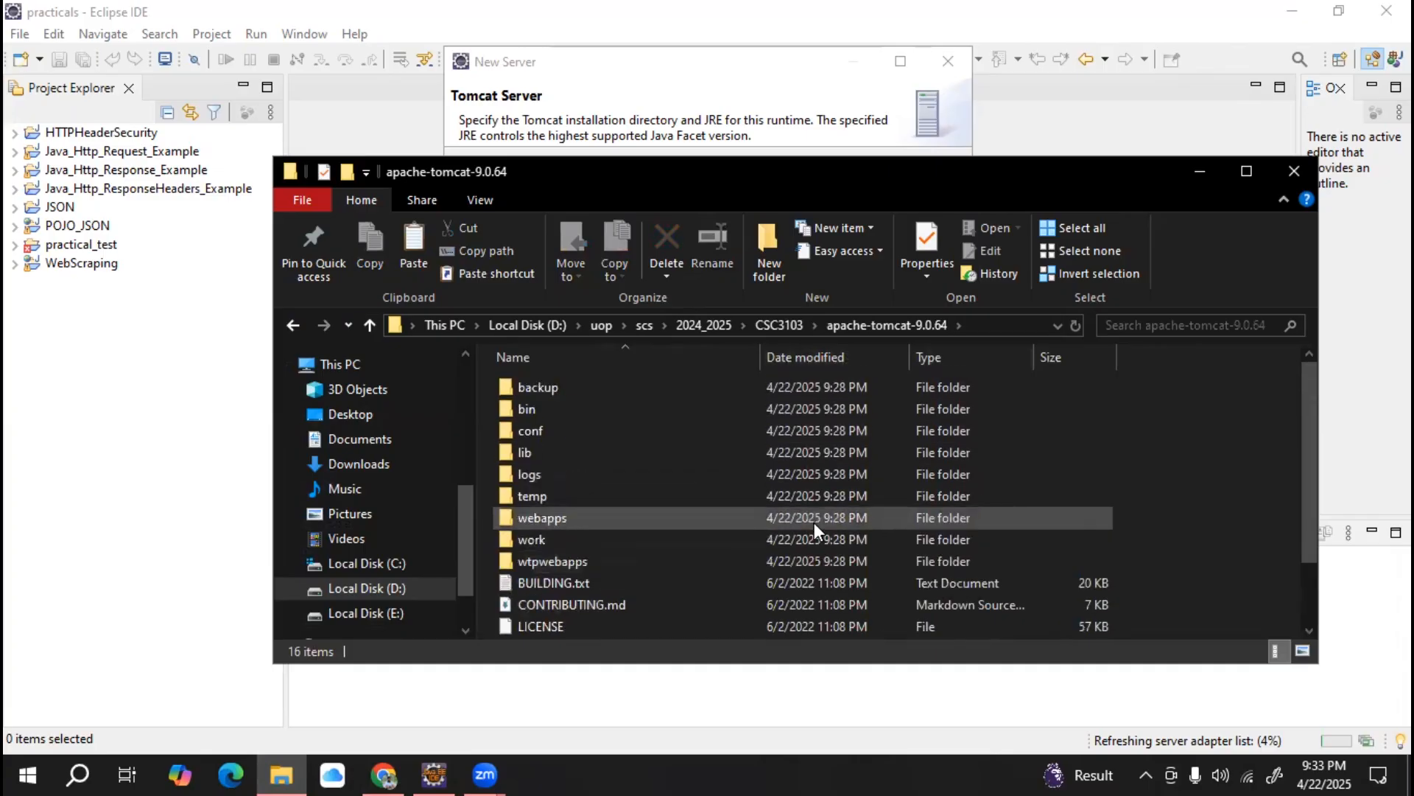
# Copy the apache-tomcat-9.0.64 folder's path and set it as the Tomcat installation directory of the new server in Eclipse
pyautogui.click(986, 326)
pyautogui.rightClick(537, 324)
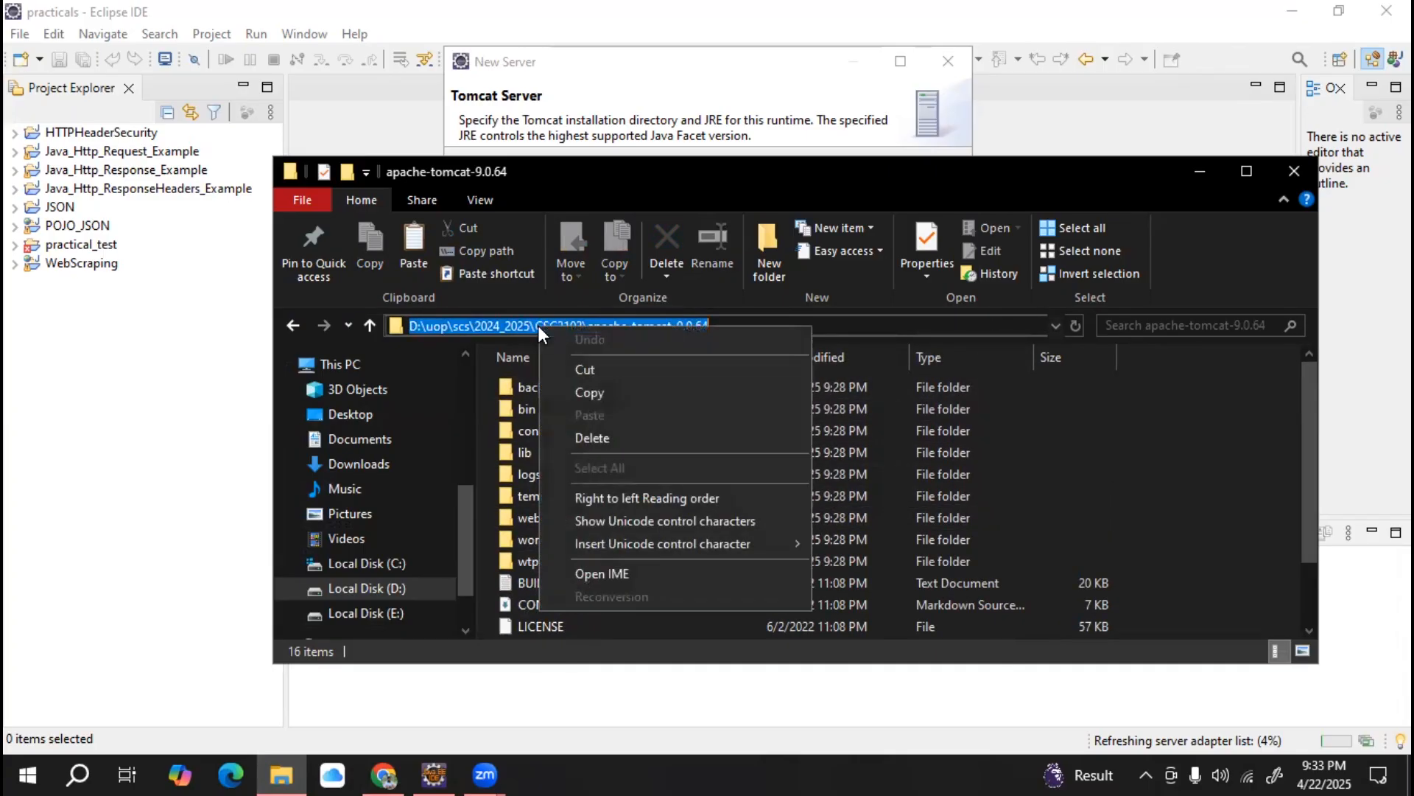
pyautogui.click(612, 395)
pyautogui.click(1198, 173)
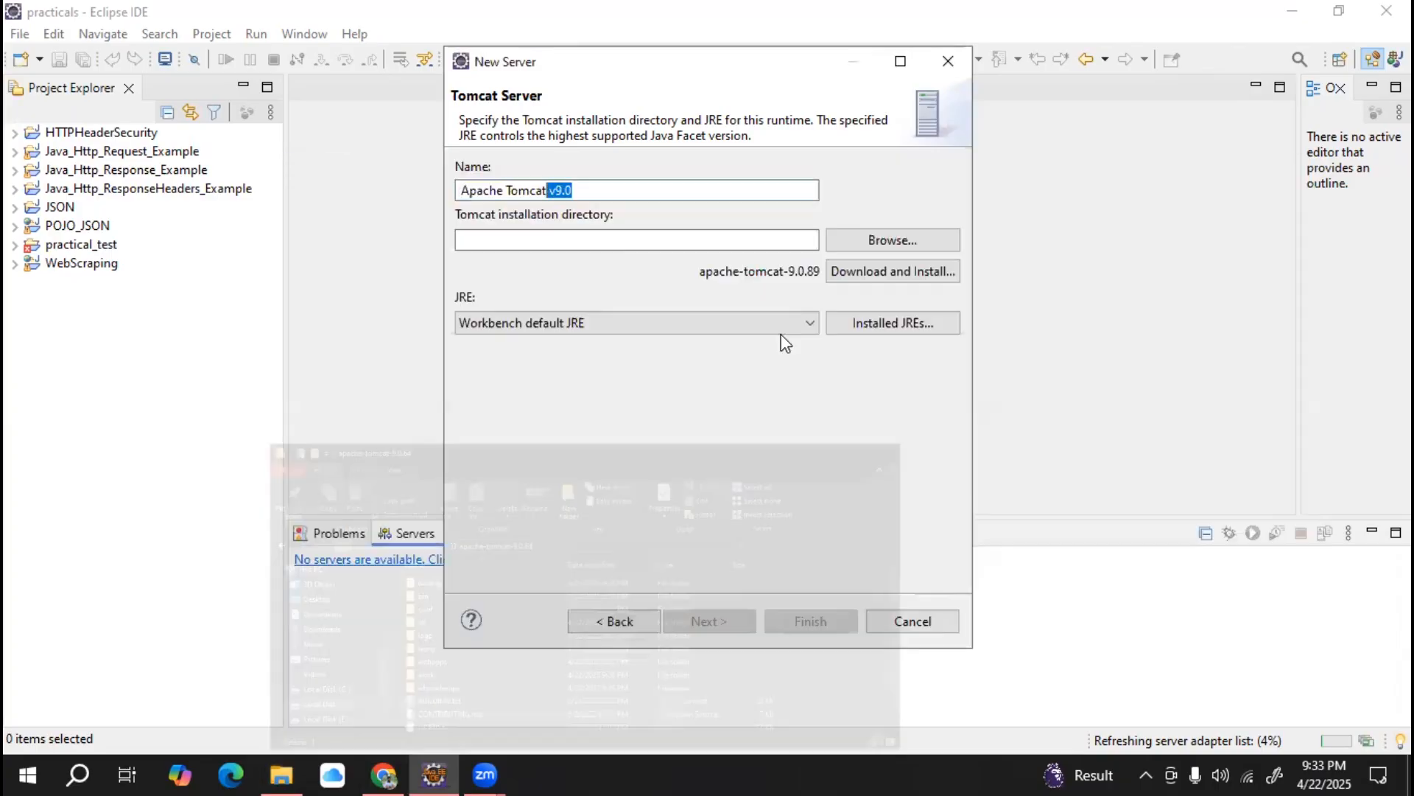
pyautogui.click(575, 239)
pyautogui.rightClick(577, 240)
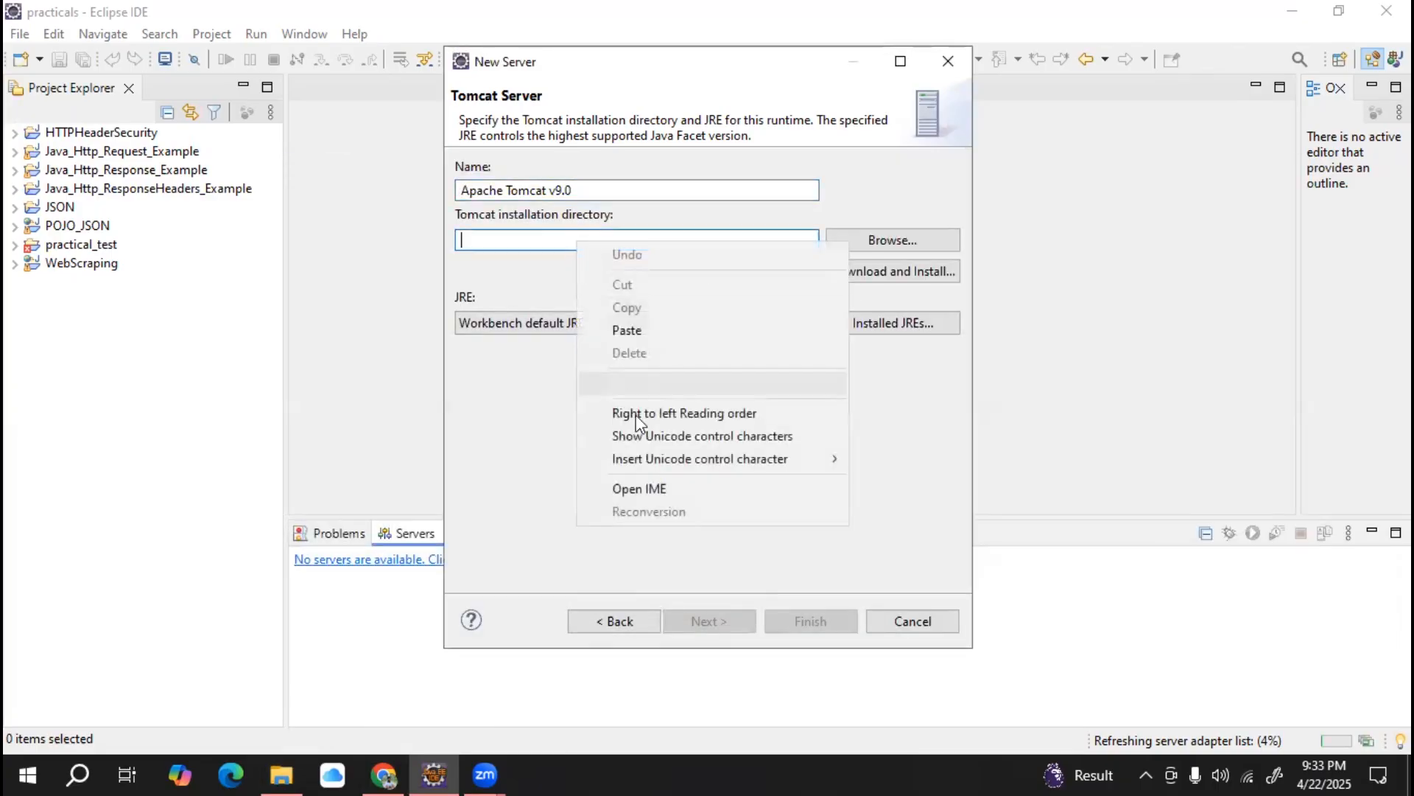
pyautogui.click(675, 329)
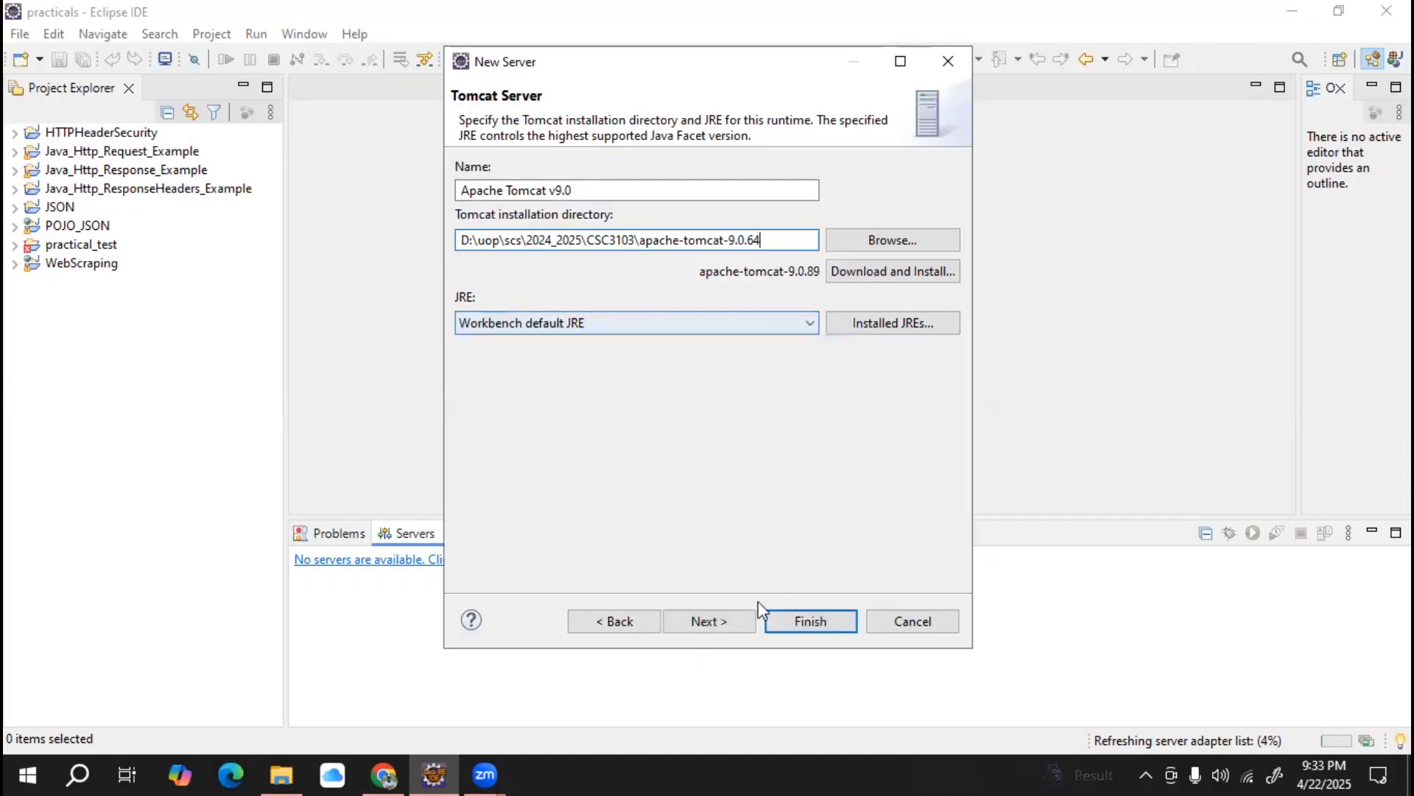
# Finish creating the server without adding any projects to it, and start the Tomcat v9.0 server
pyautogui.click(710, 620)
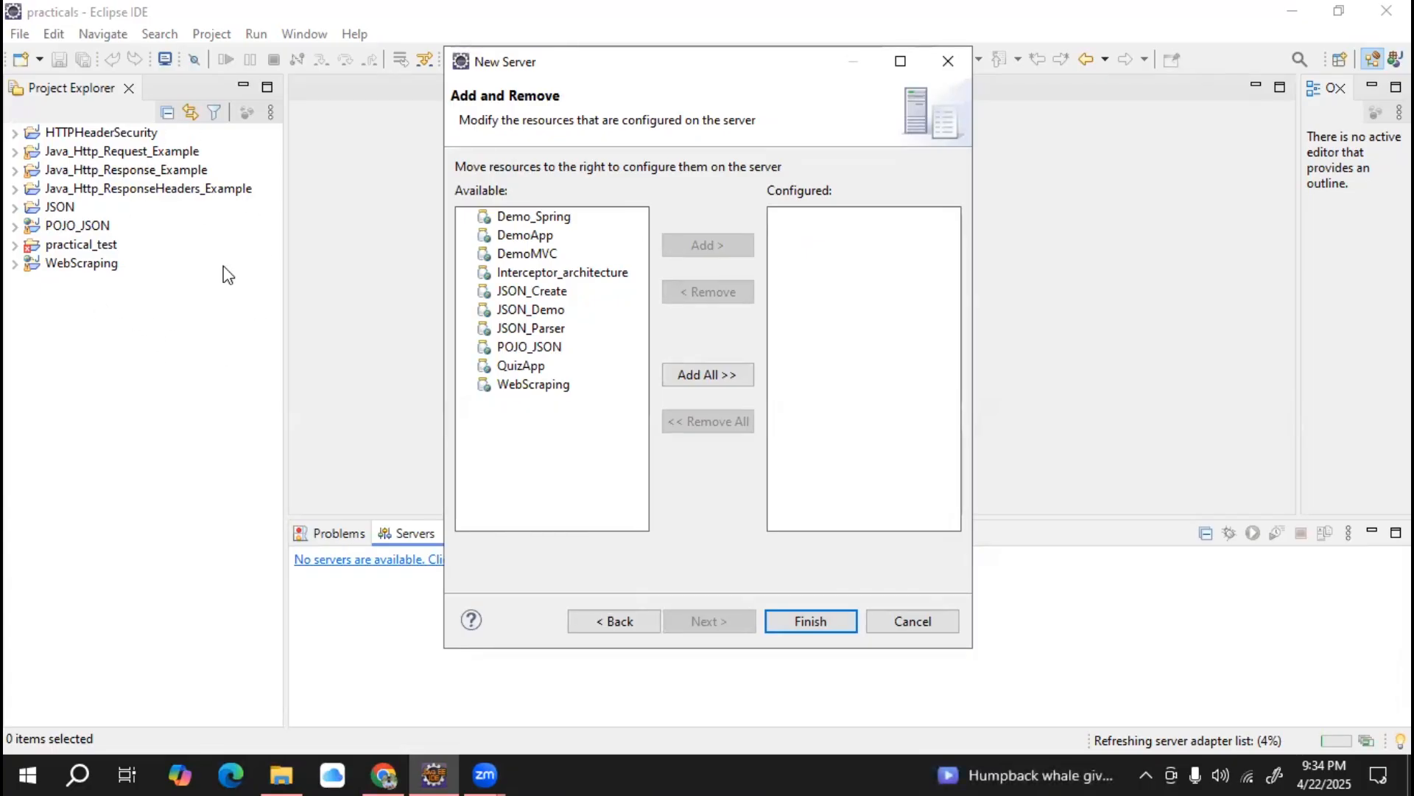
pyautogui.click(801, 618)
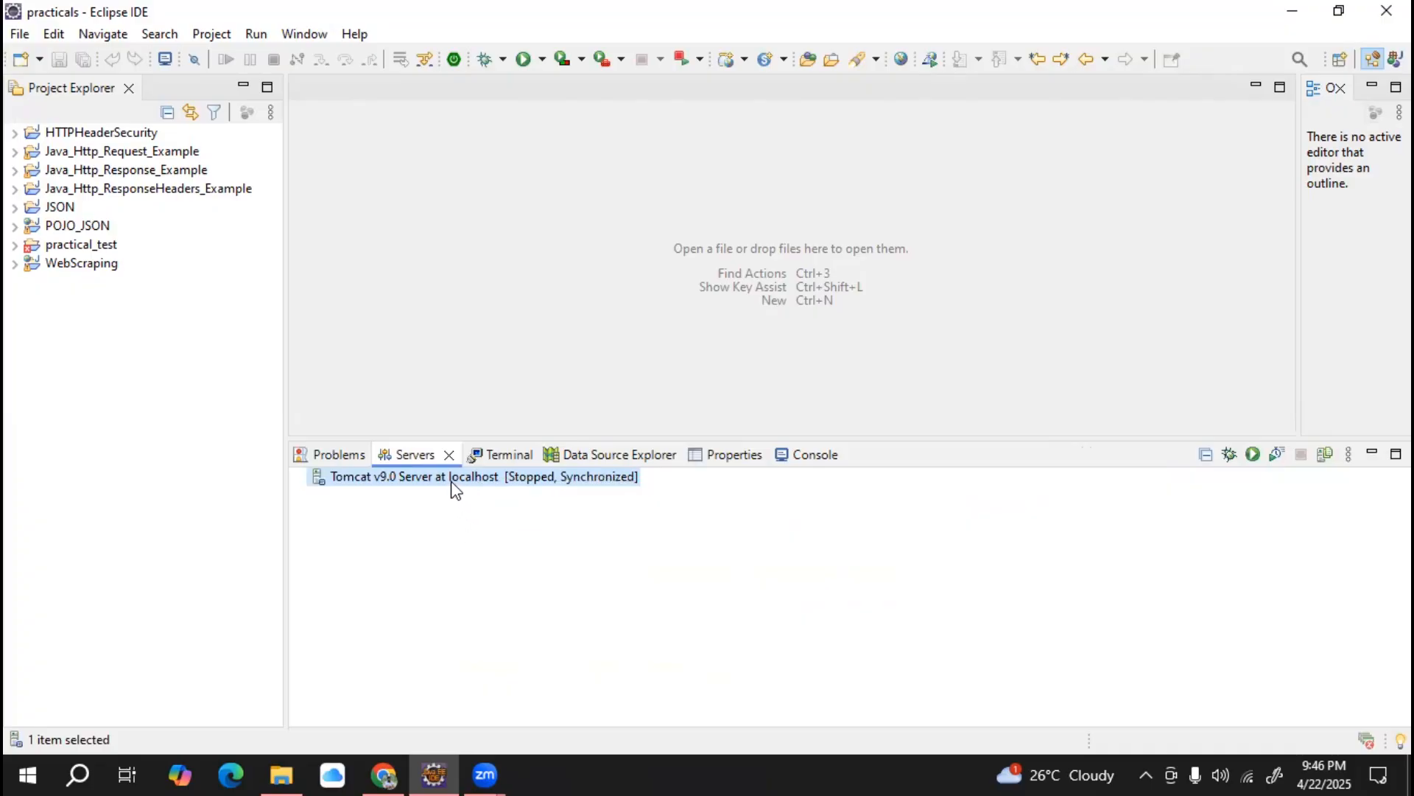
pyautogui.rightClick(459, 483)
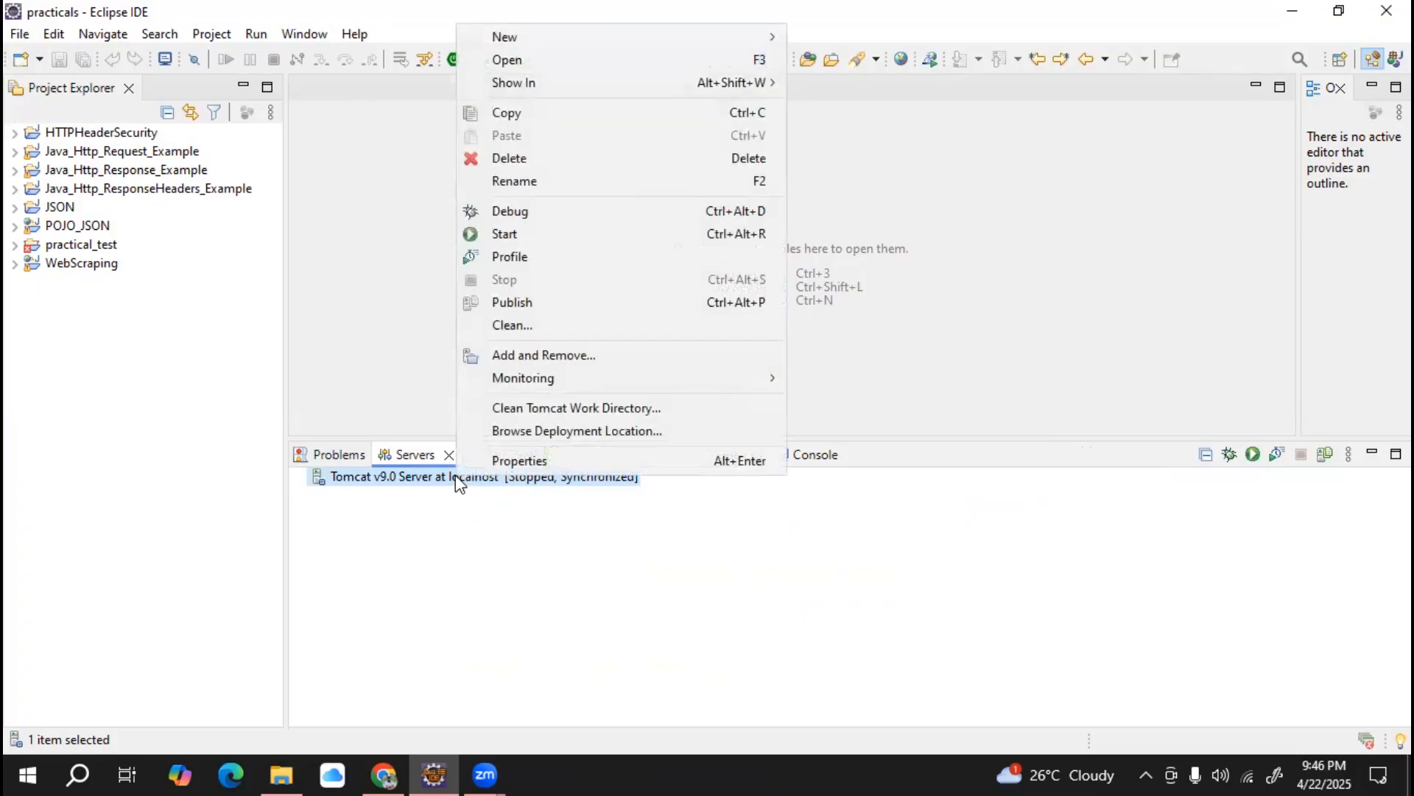
pyautogui.click(565, 233)
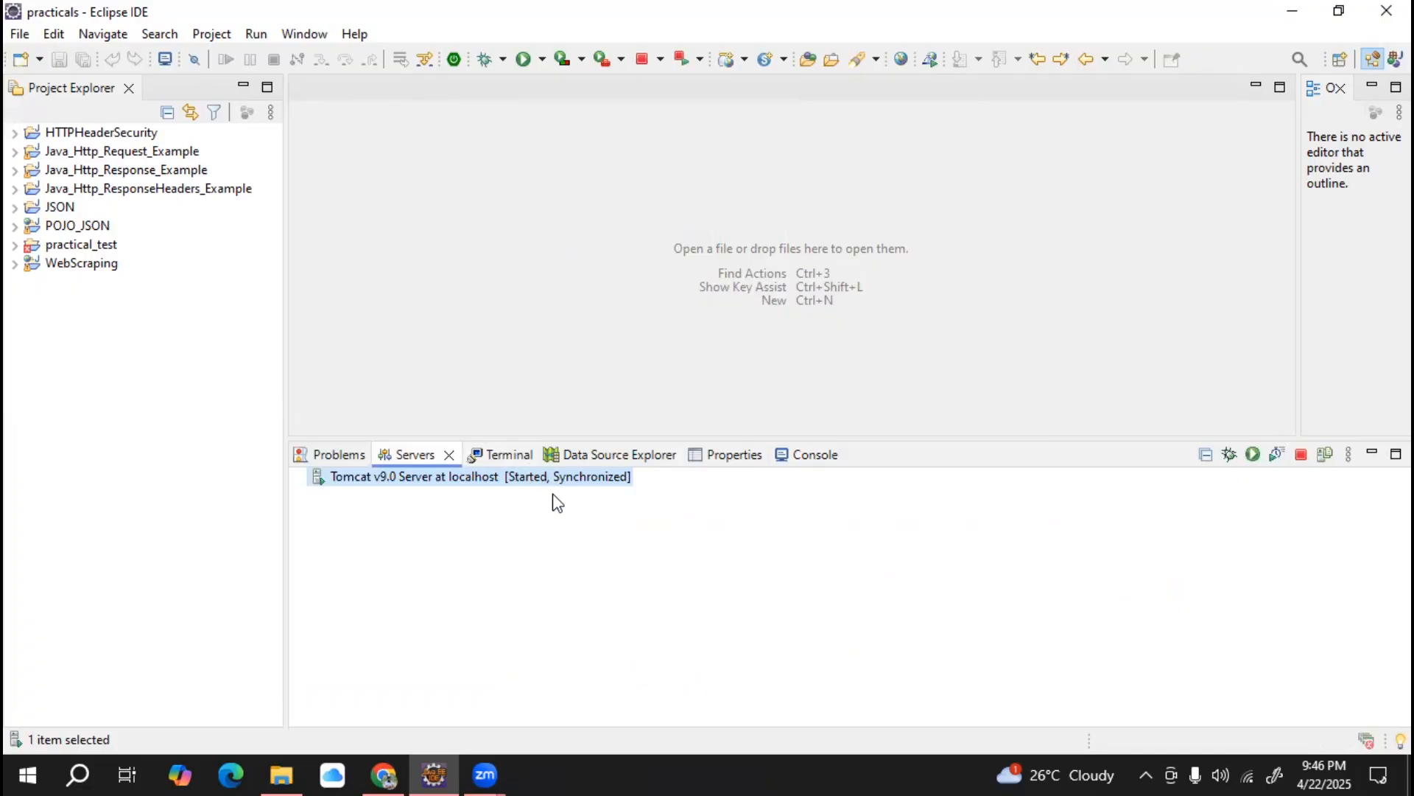
pyautogui.click(383, 773)
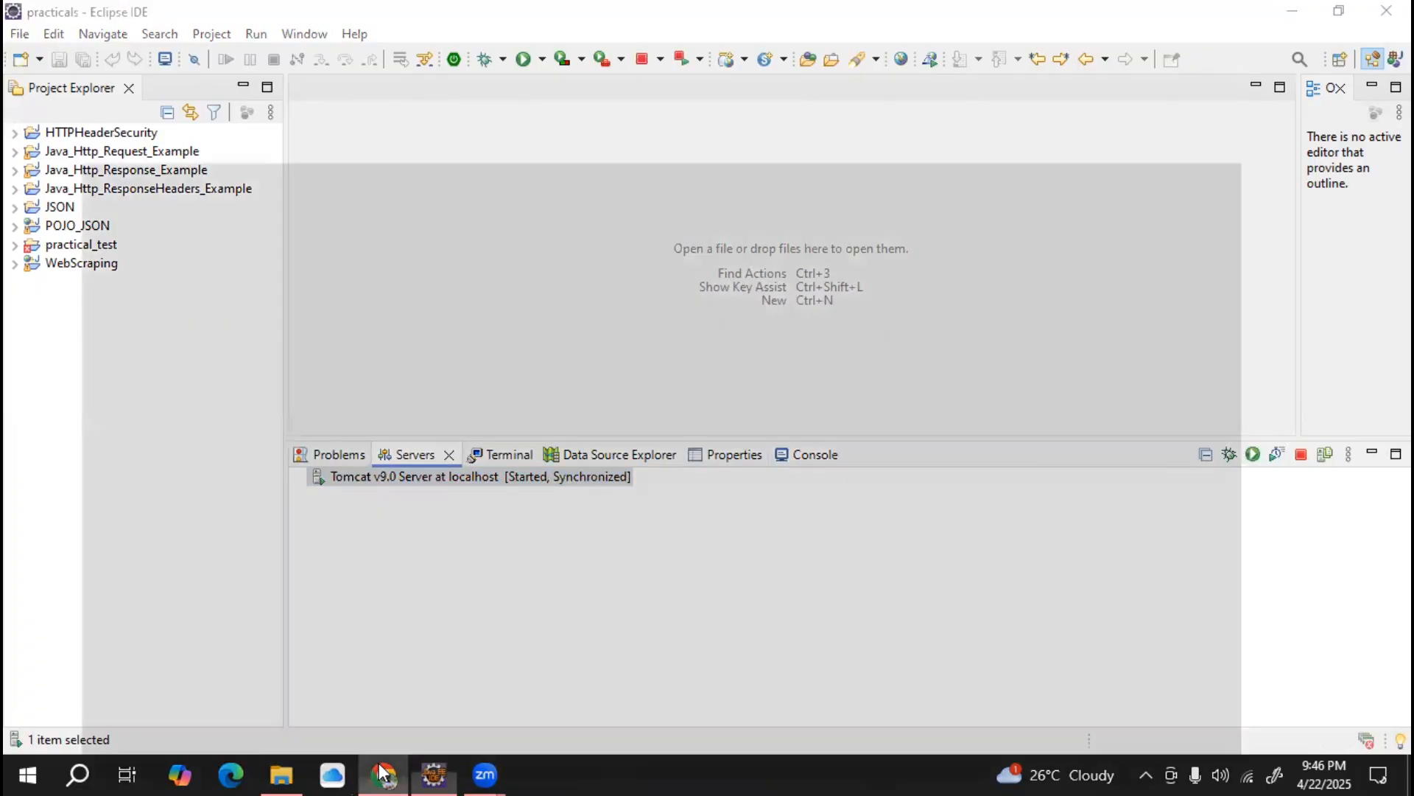
pyautogui.click(307, 19)
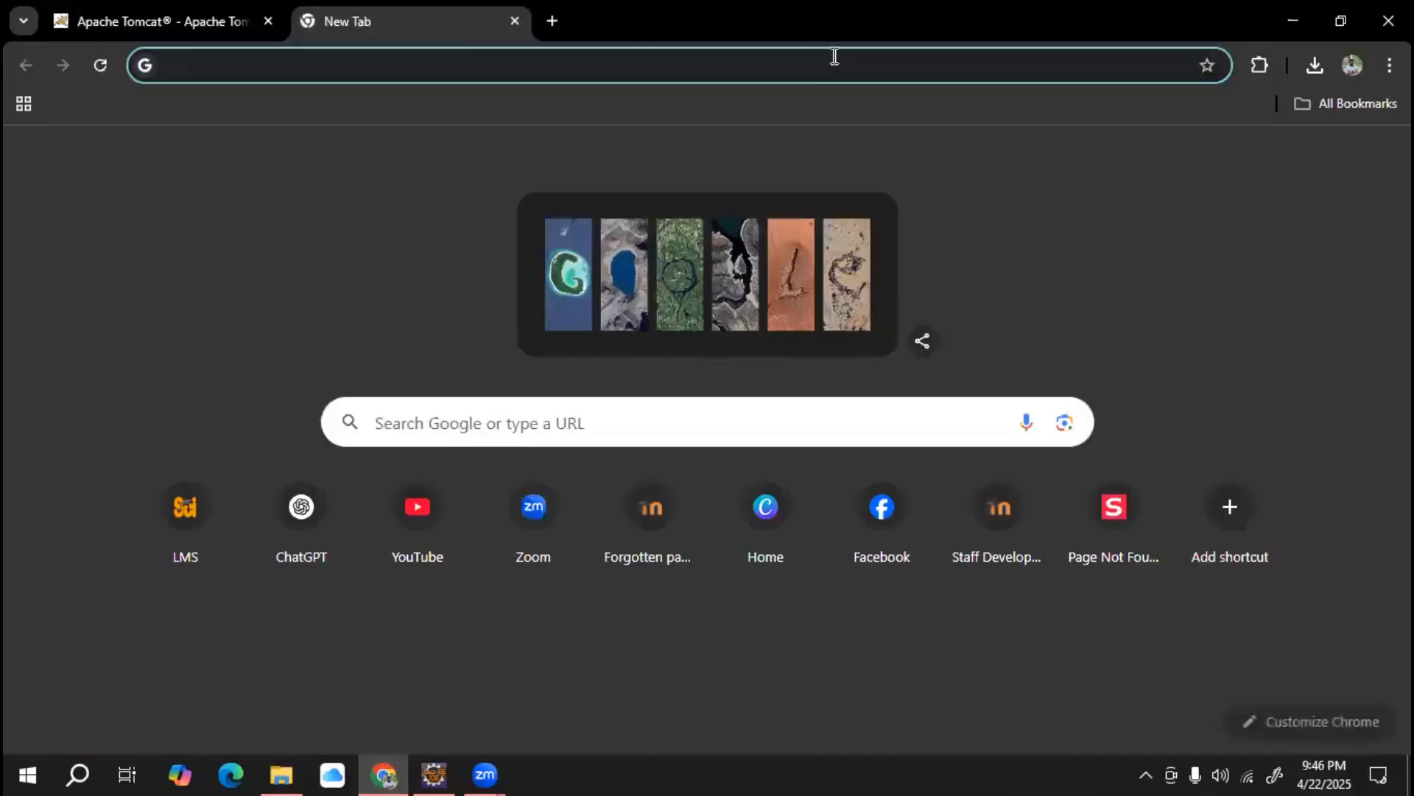
pyautogui.write('local')
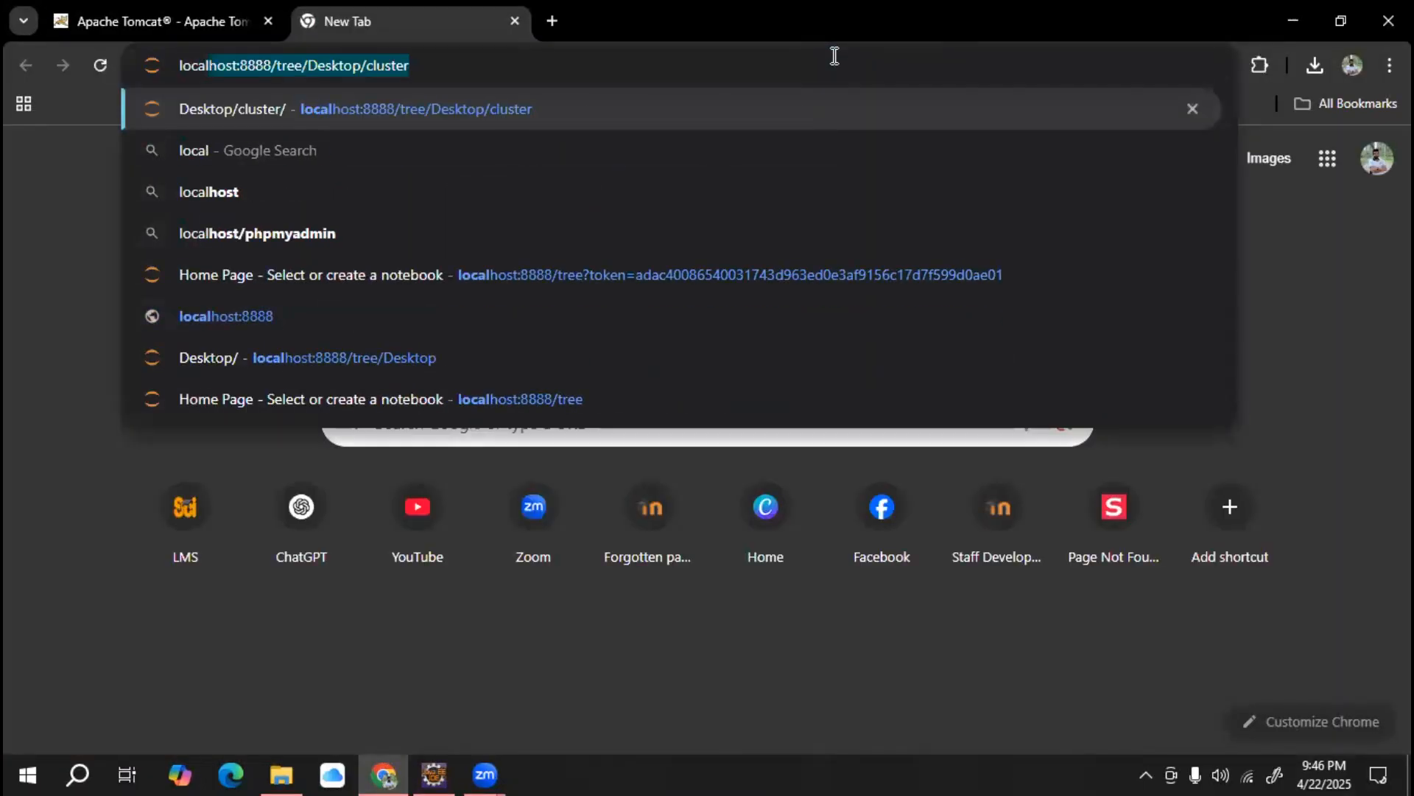
pyautogui.click(1293, 21)
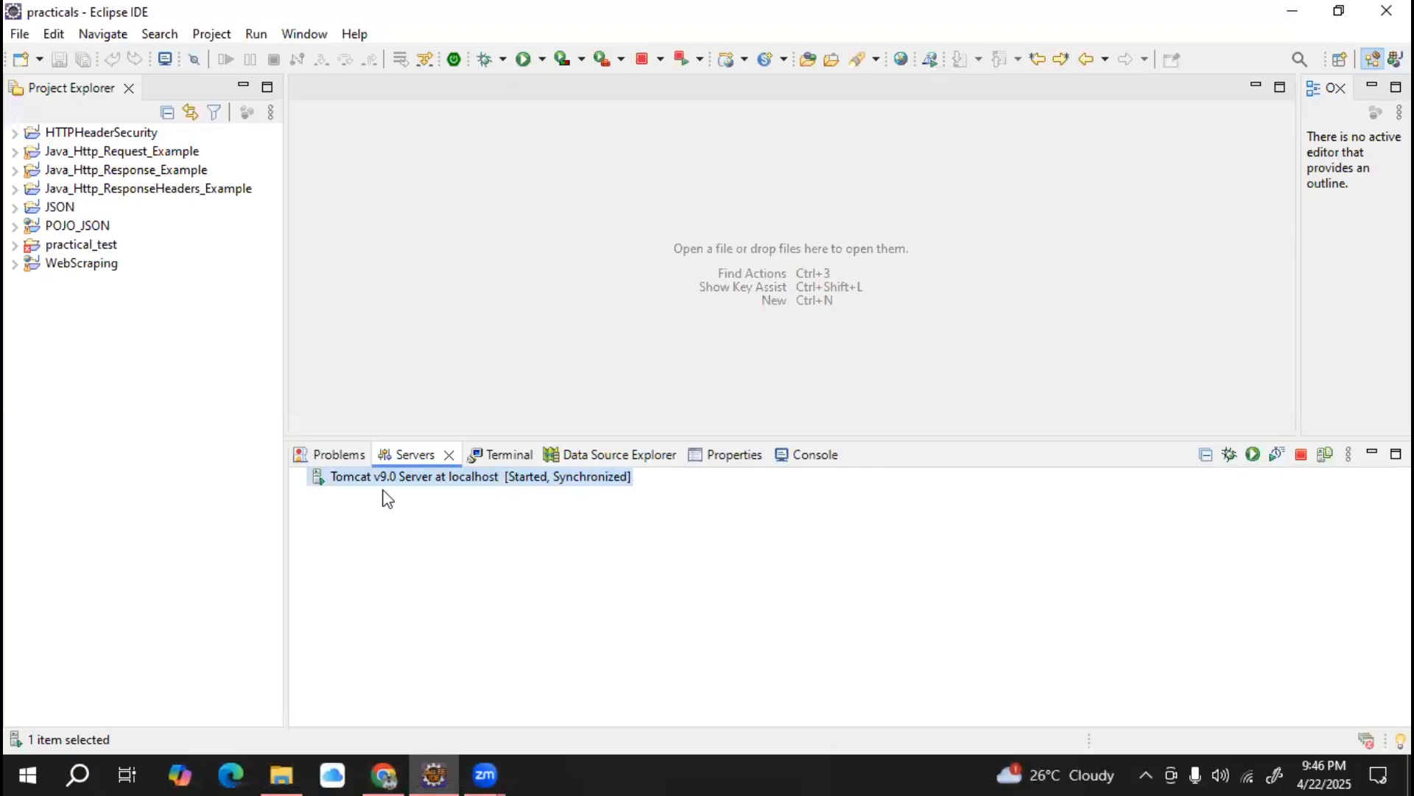
# Open the Tomcat v9.0 server's overview and enlarge the editor area to examine its port settings
pyautogui.rightClick(442, 486)
pyautogui.click(417, 478)
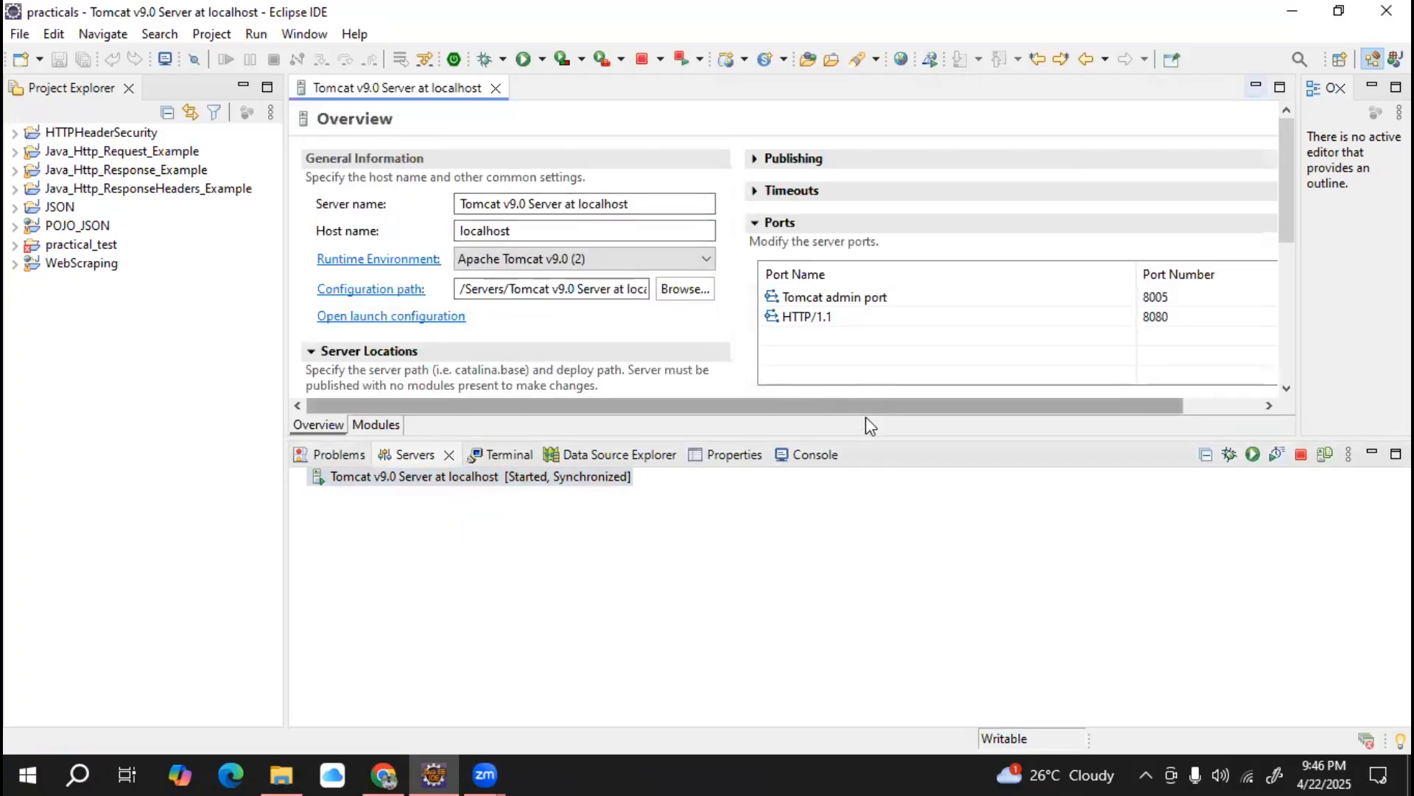
pyautogui.moveTo(865, 434); pyautogui.dragTo(847, 513)
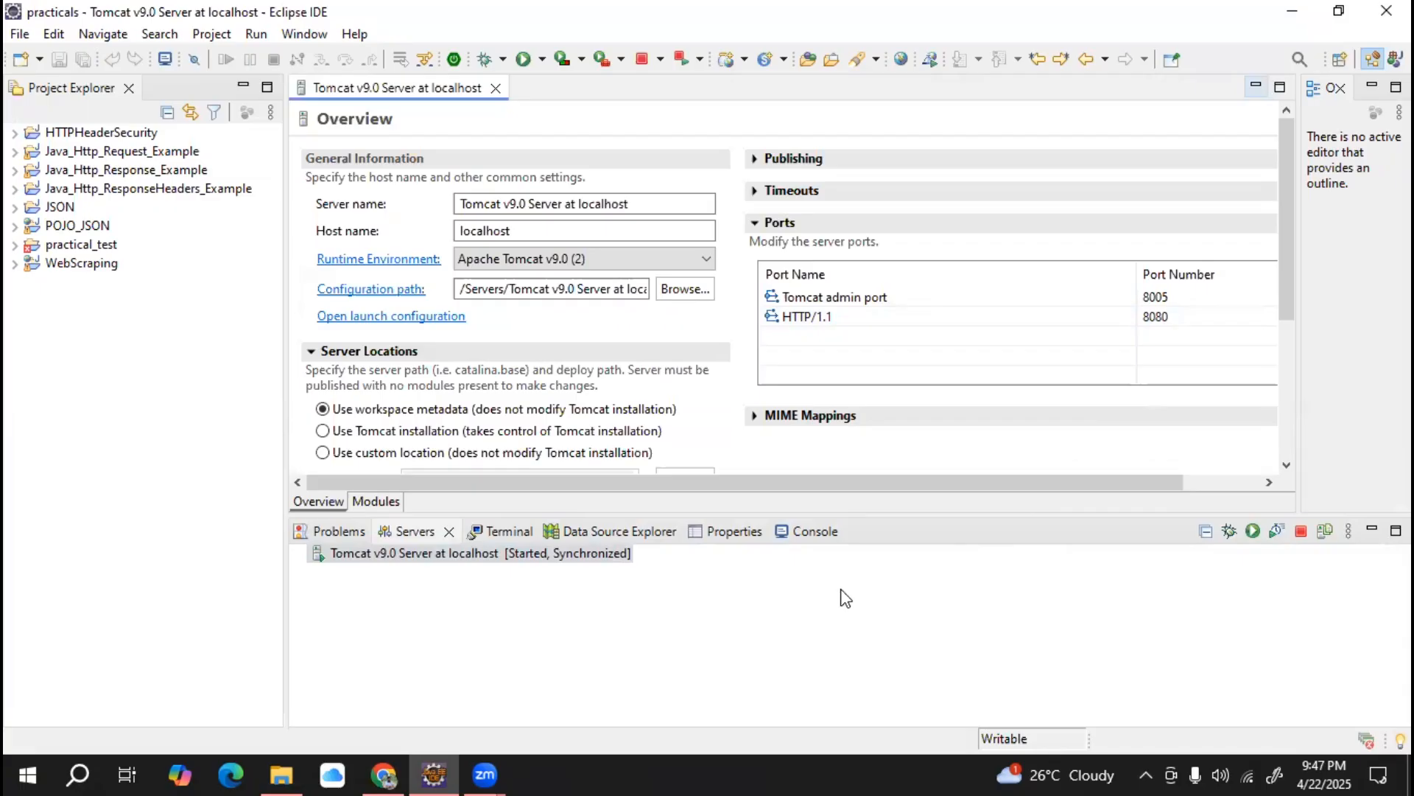
# Re-enter 8080 as the server's HTTP/1.1 port number and close the server overview
pyautogui.click(1186, 316)
pyautogui.click(1210, 315)
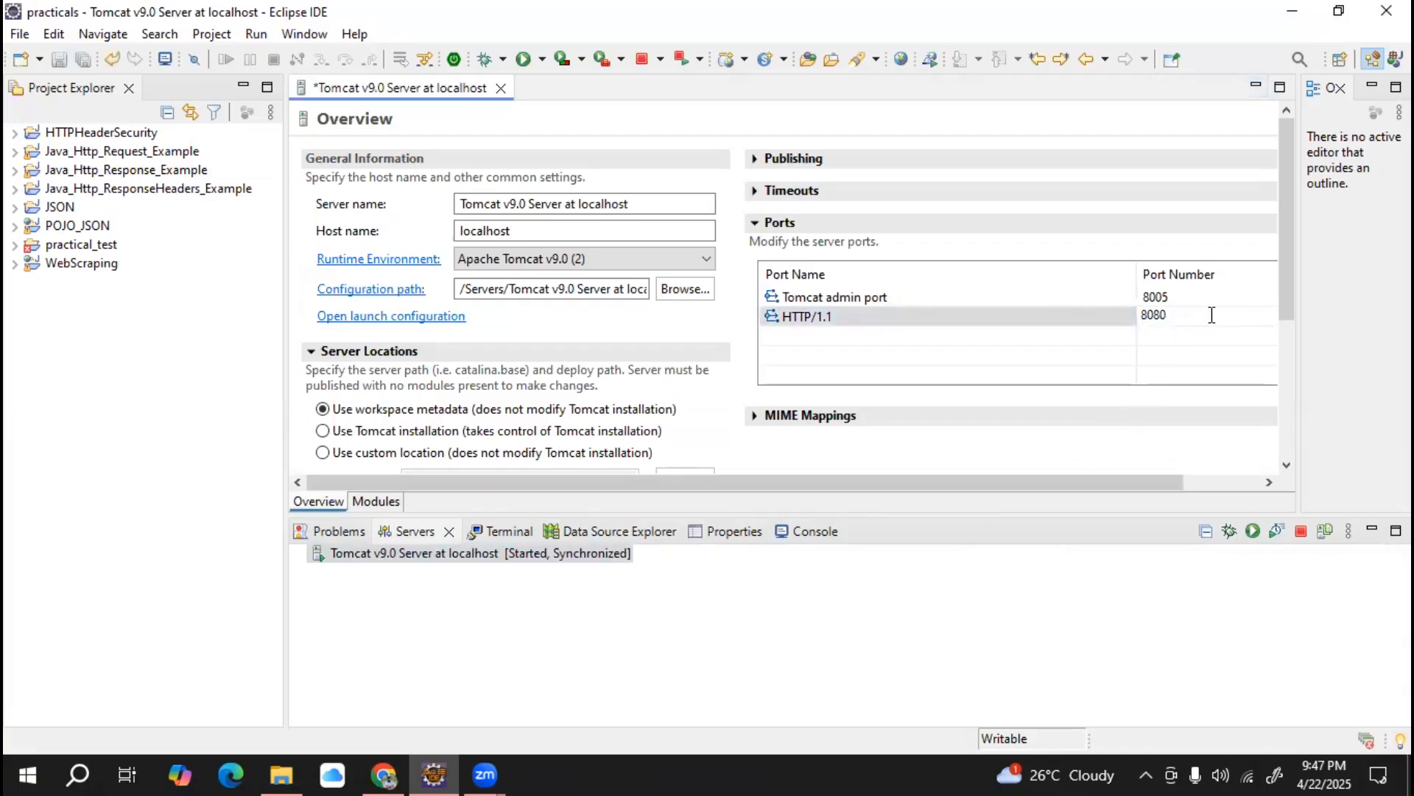
pyautogui.press('BackSpace')
pyautogui.write('1')
pyautogui.press('BackSpace')
pyautogui.write('0')
pyautogui.click(757, 609)
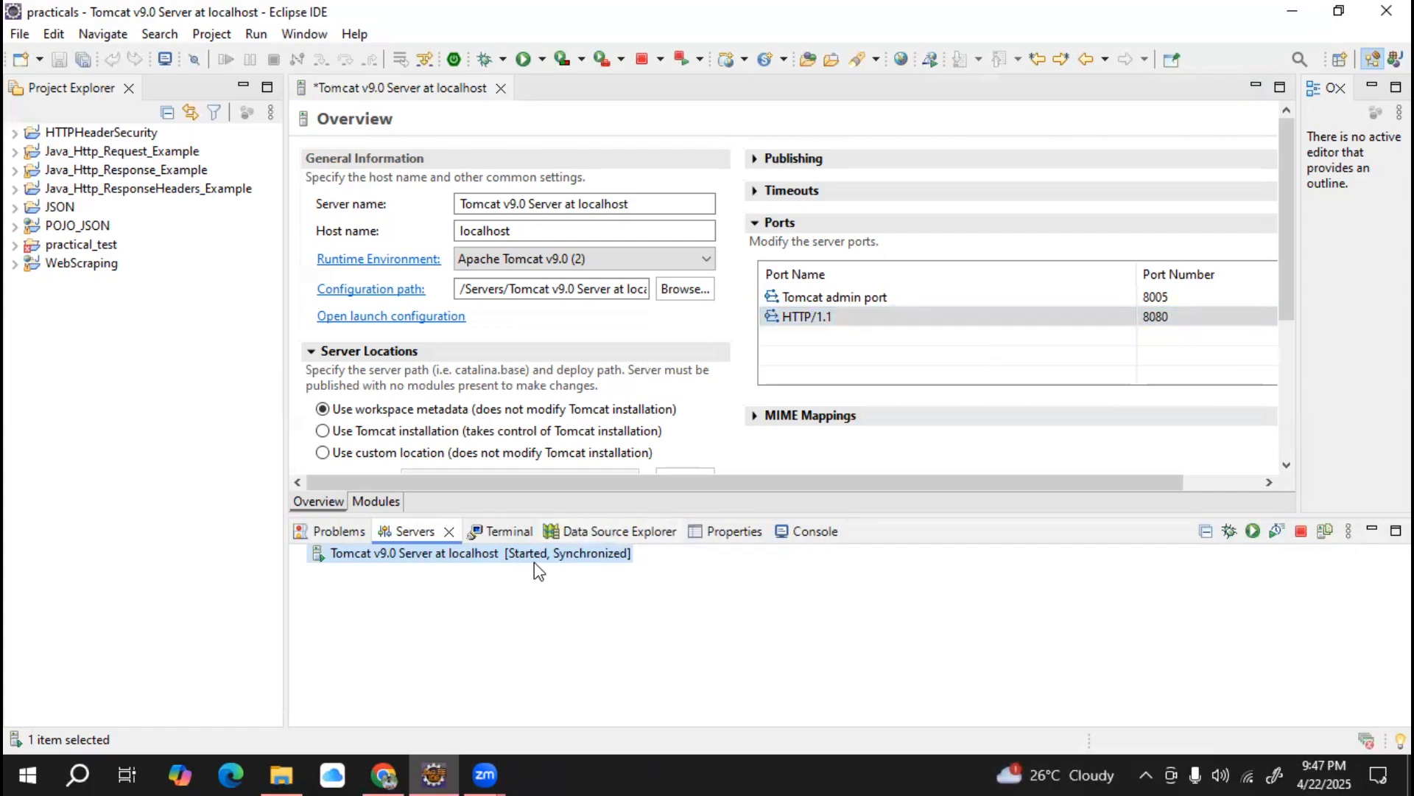
pyautogui.click(502, 88)
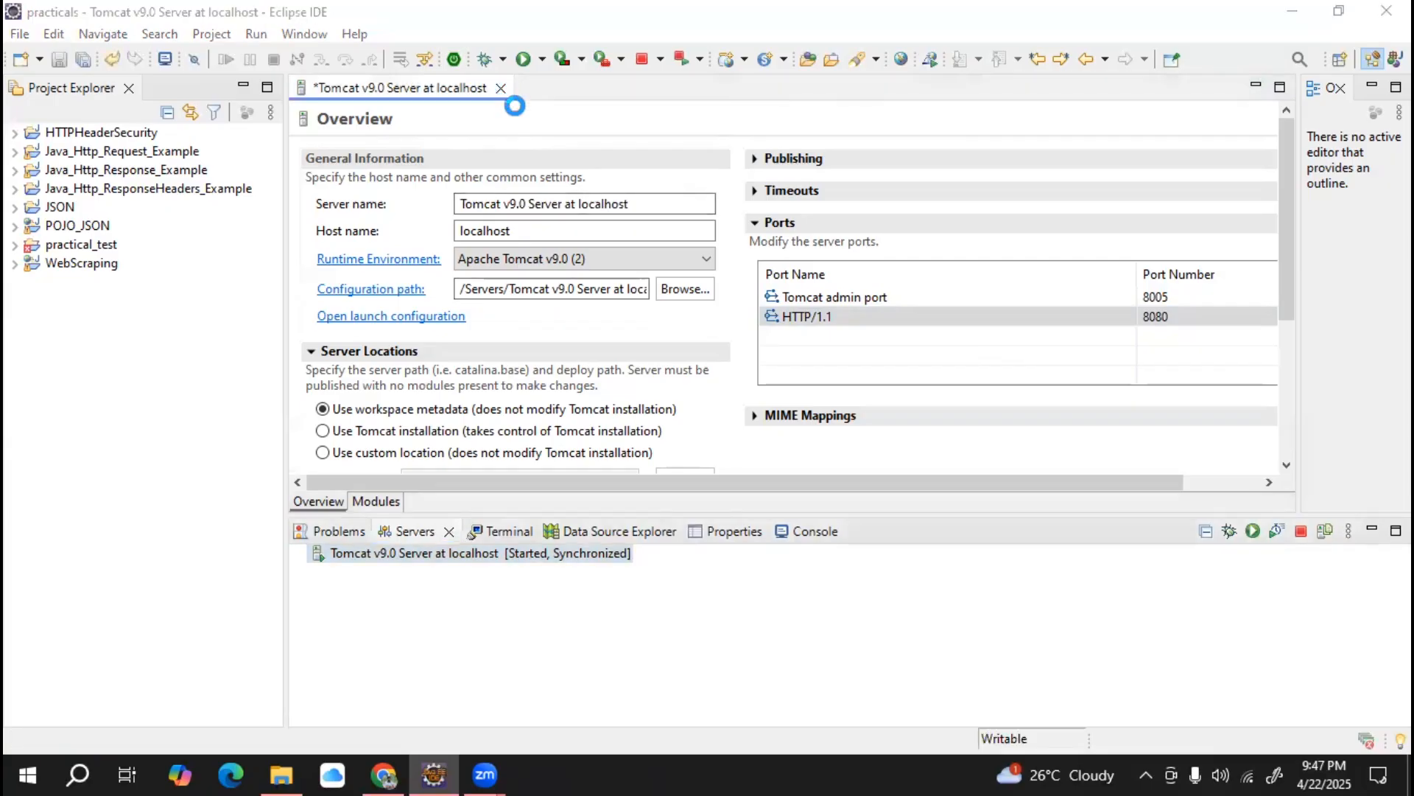
pyautogui.click(768, 387)
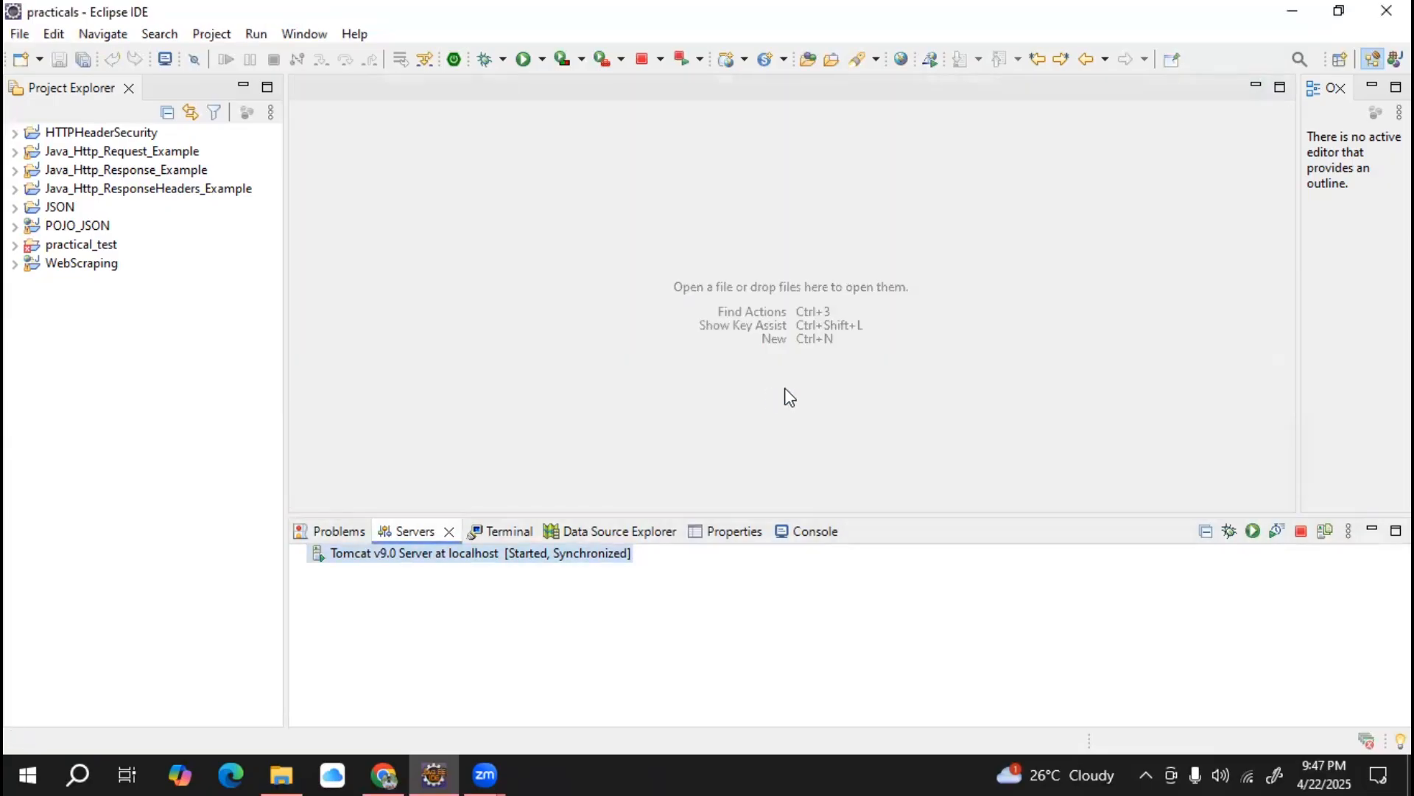
# Switch to Chrome, load localhost:8080 to check that Tomcat responds, then close that tab and return to Eclipse
pyautogui.click(395, 771)
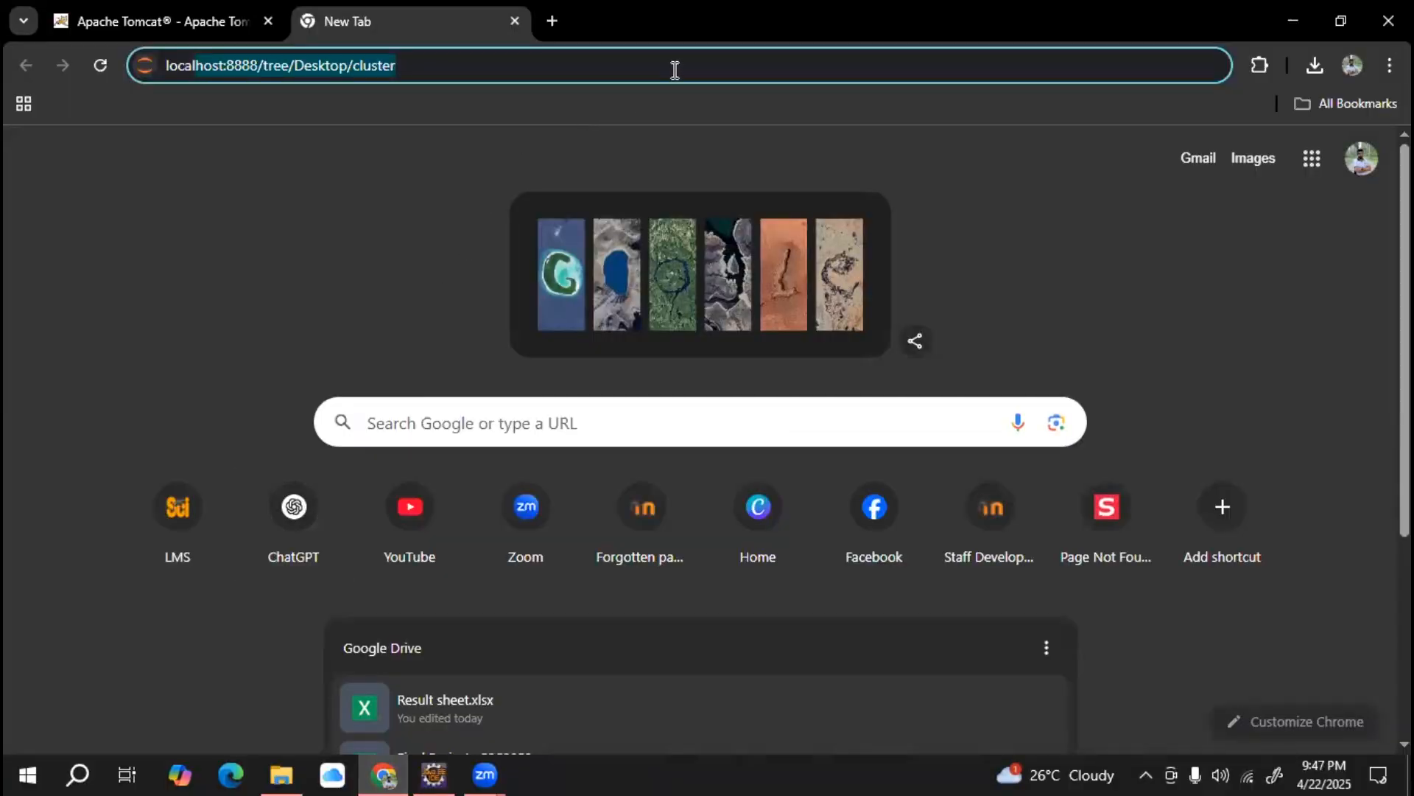
pyautogui.click(675, 71)
pyautogui.write('local')
pyautogui.press('BackSpace')
pyautogui.press('BackSpace')
pyautogui.press('BackSpace')
pyautogui.press('BackSpace')
pyautogui.press('BackSpace')
pyautogui.press('BackSpace')
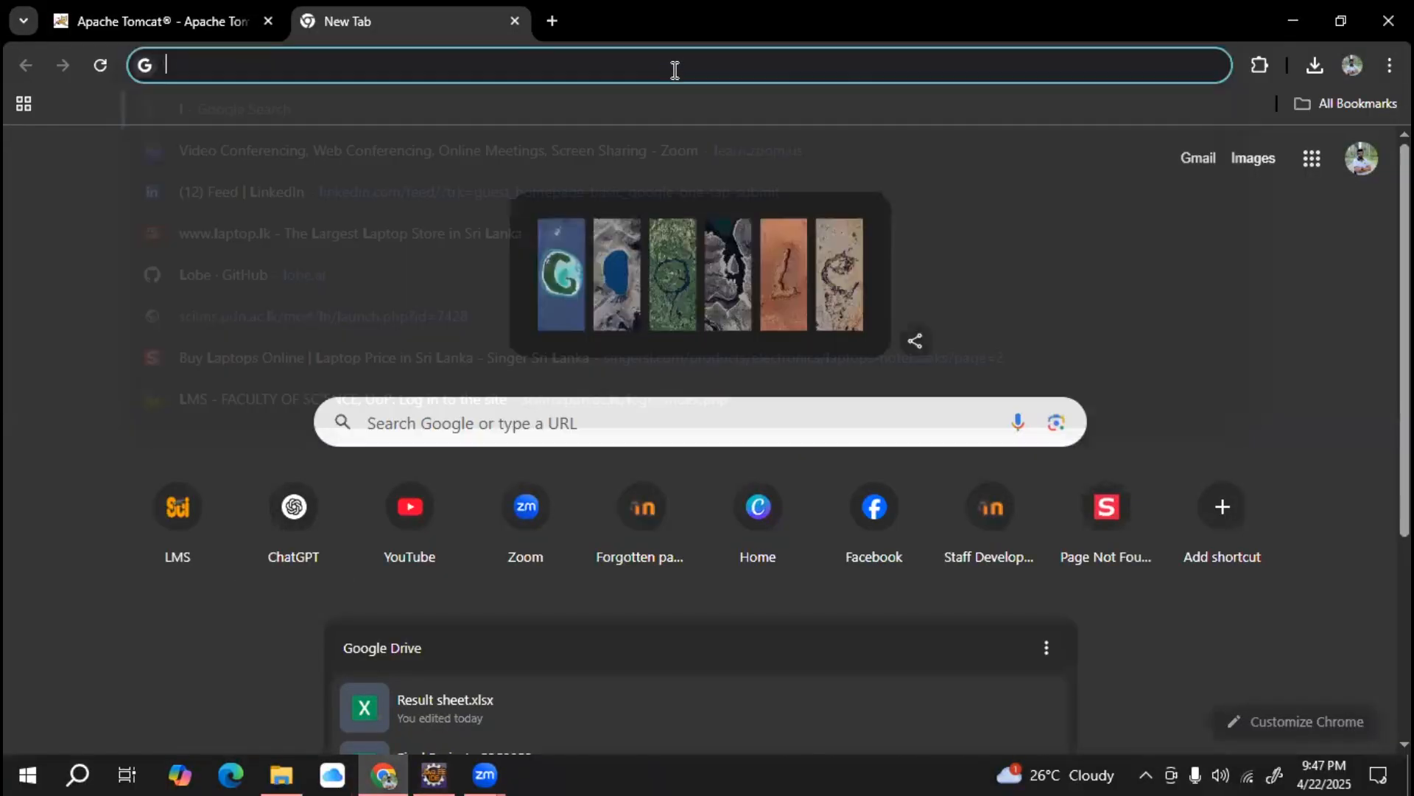
pyautogui.write('local')
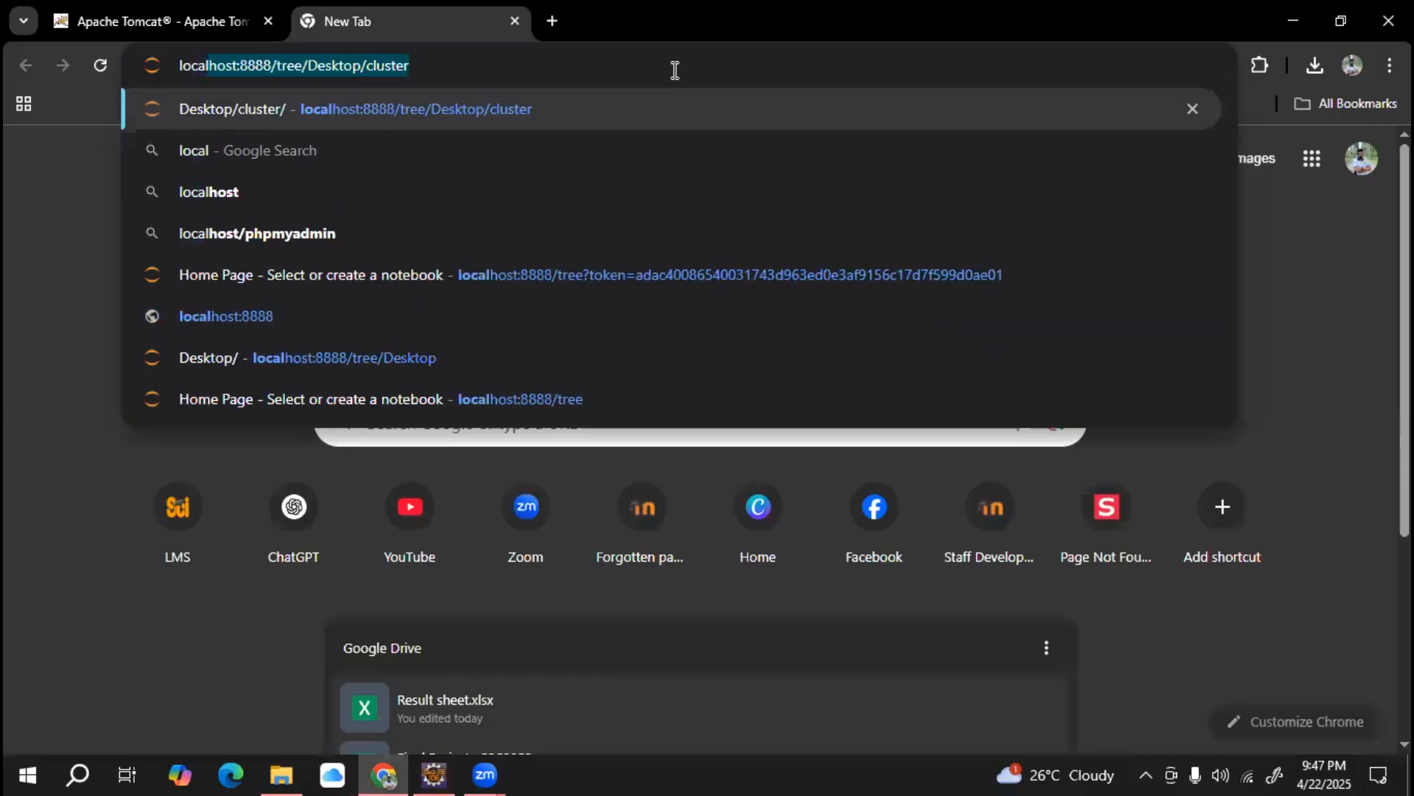
pyautogui.write('host')
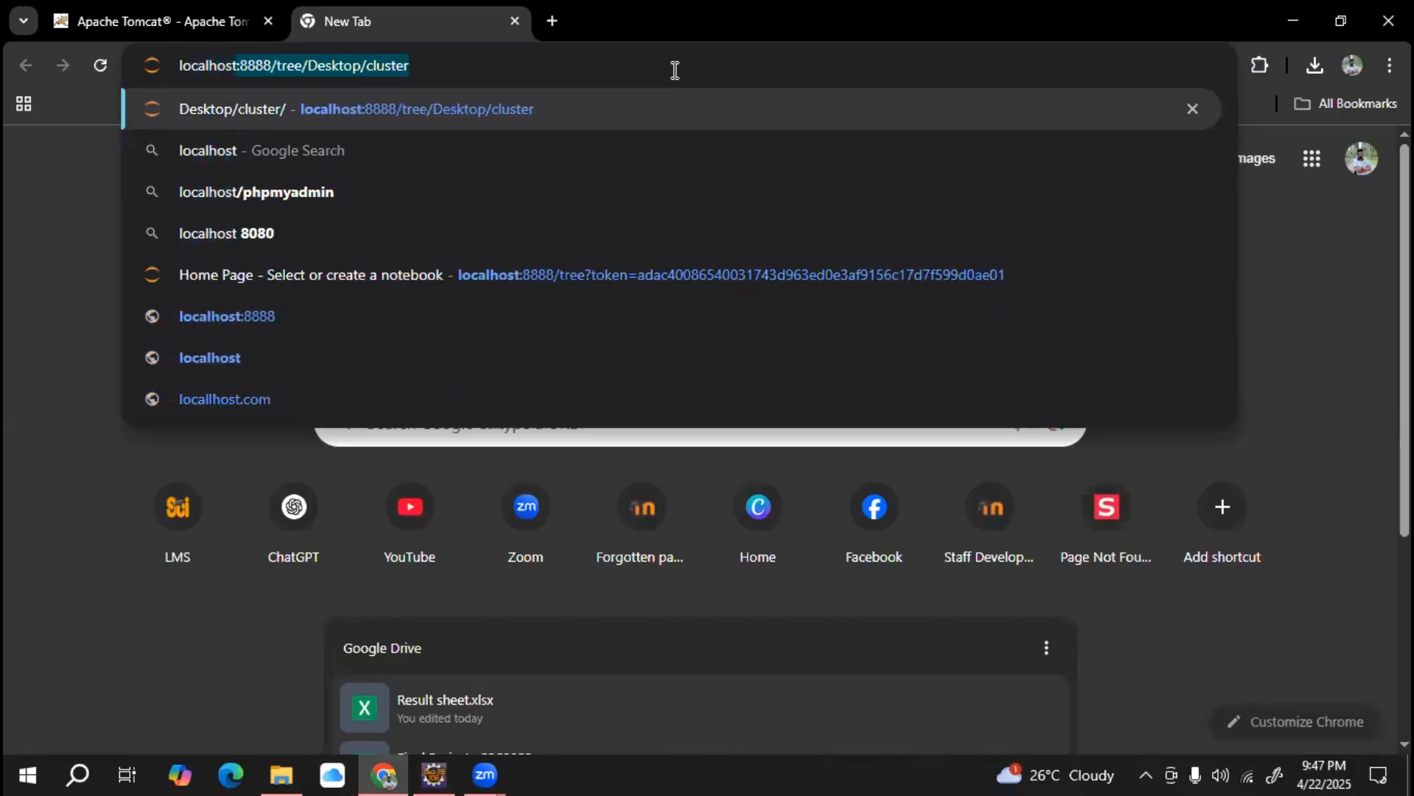
pyautogui.write(':8080')
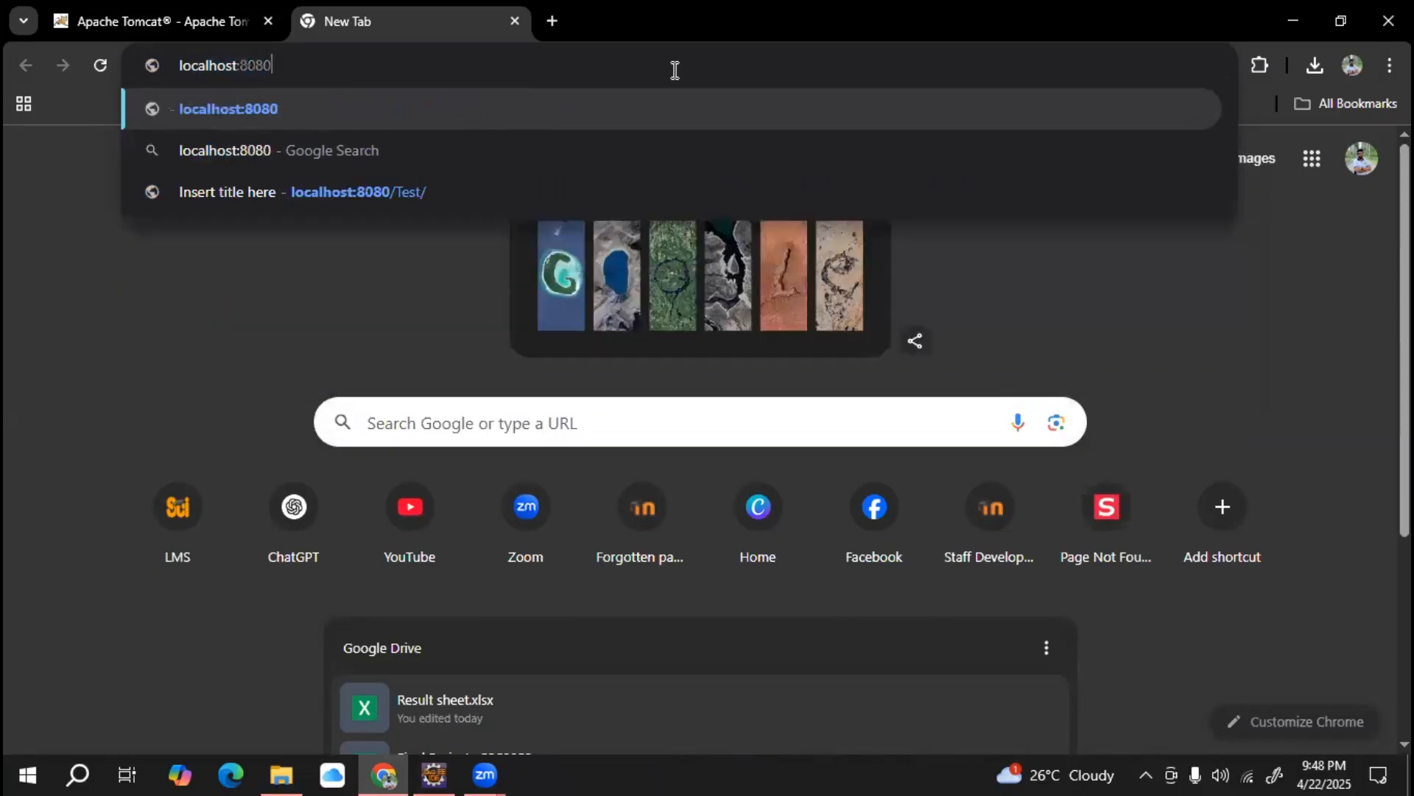
pyautogui.press('Return')
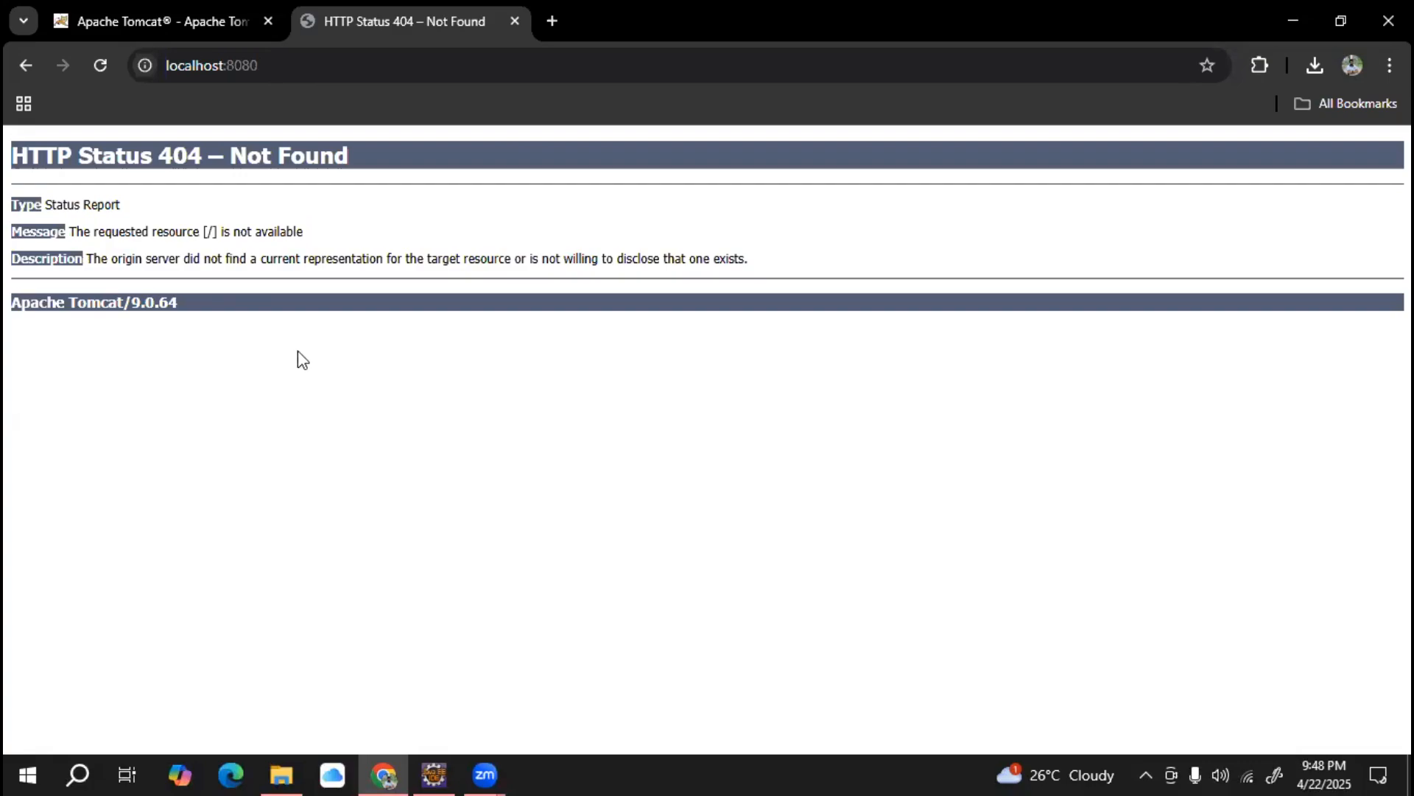
pyautogui.click(515, 20)
pyautogui.click(1293, 21)
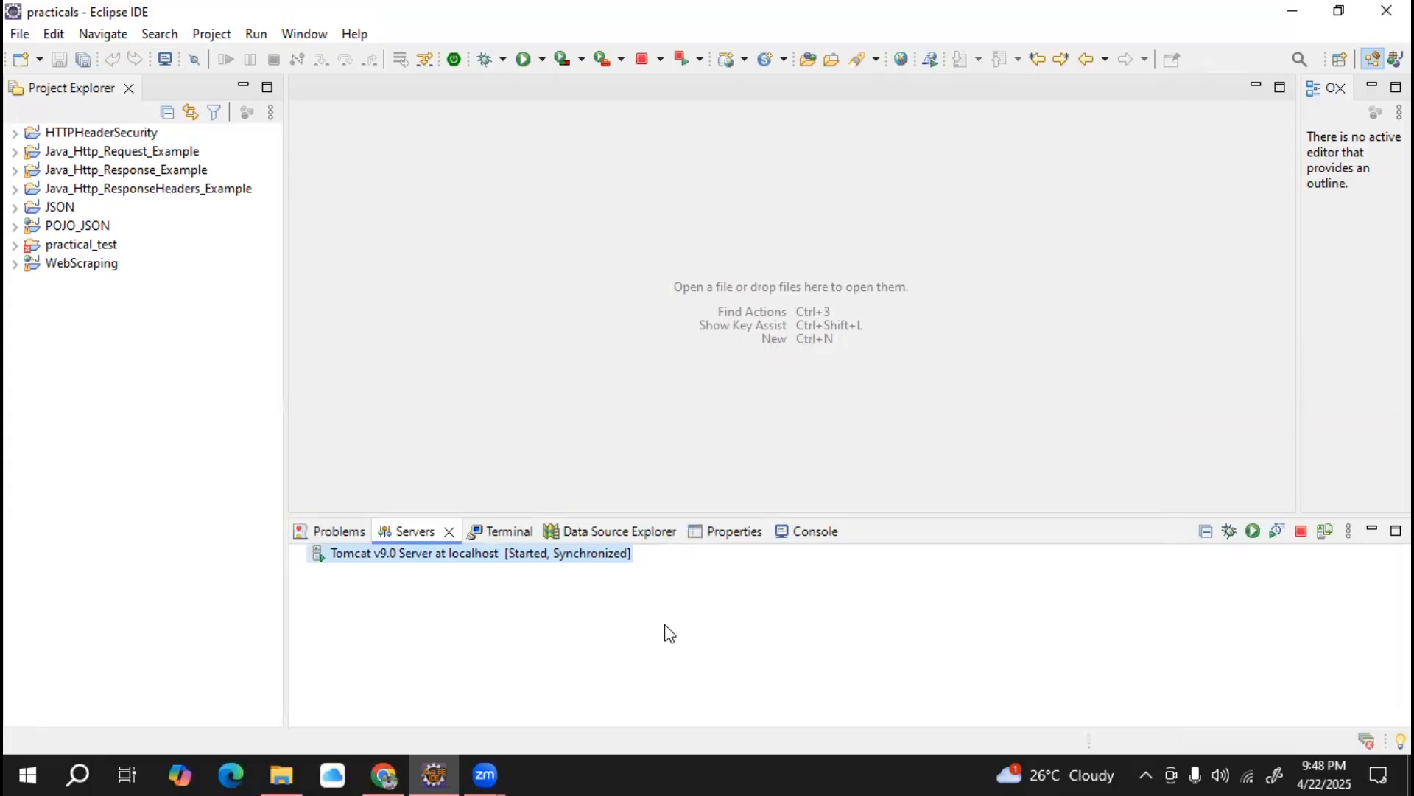
# Start a new project with the Dynamic Web Project wizard, found by filtering the wizards for "dynamic"
pyautogui.click(39, 60)
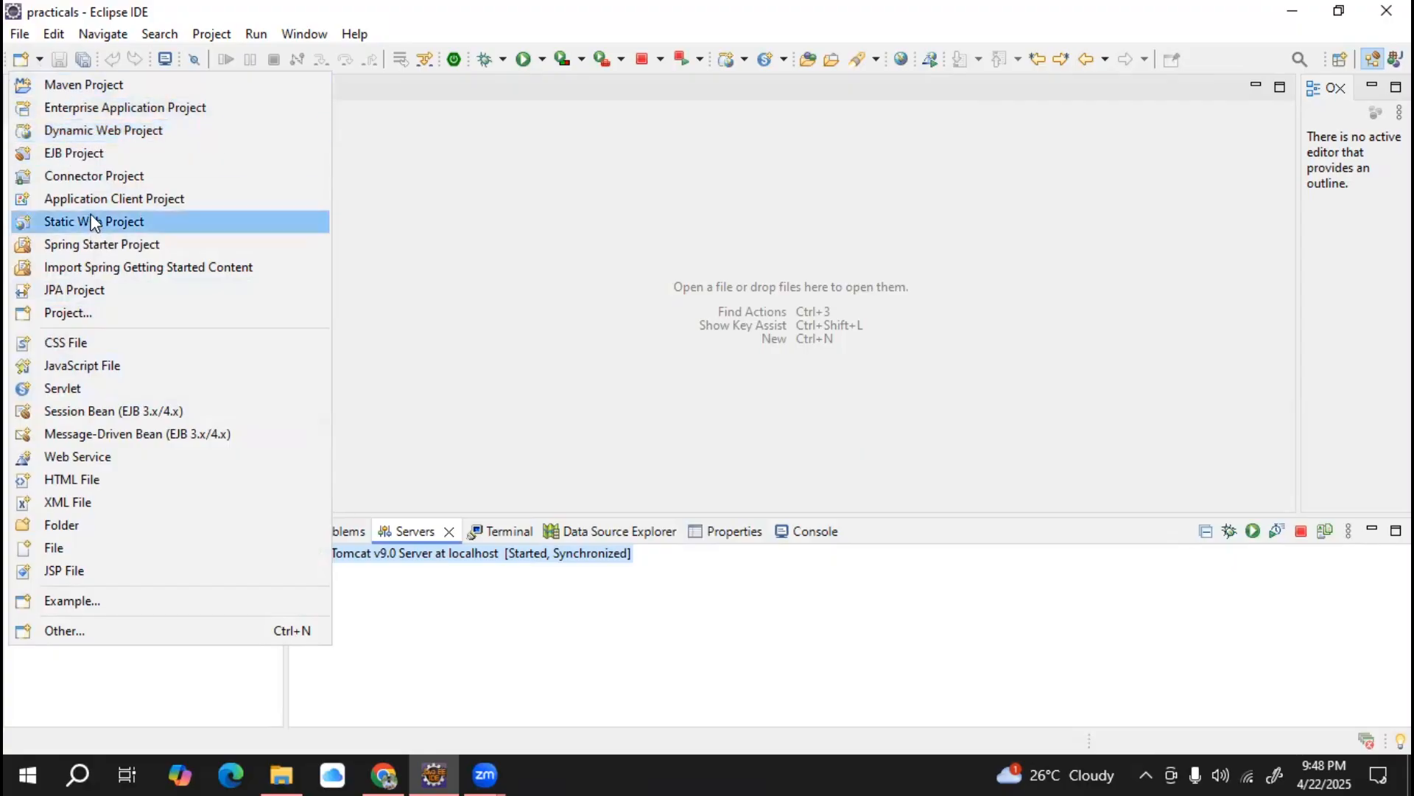
pyautogui.click(101, 317)
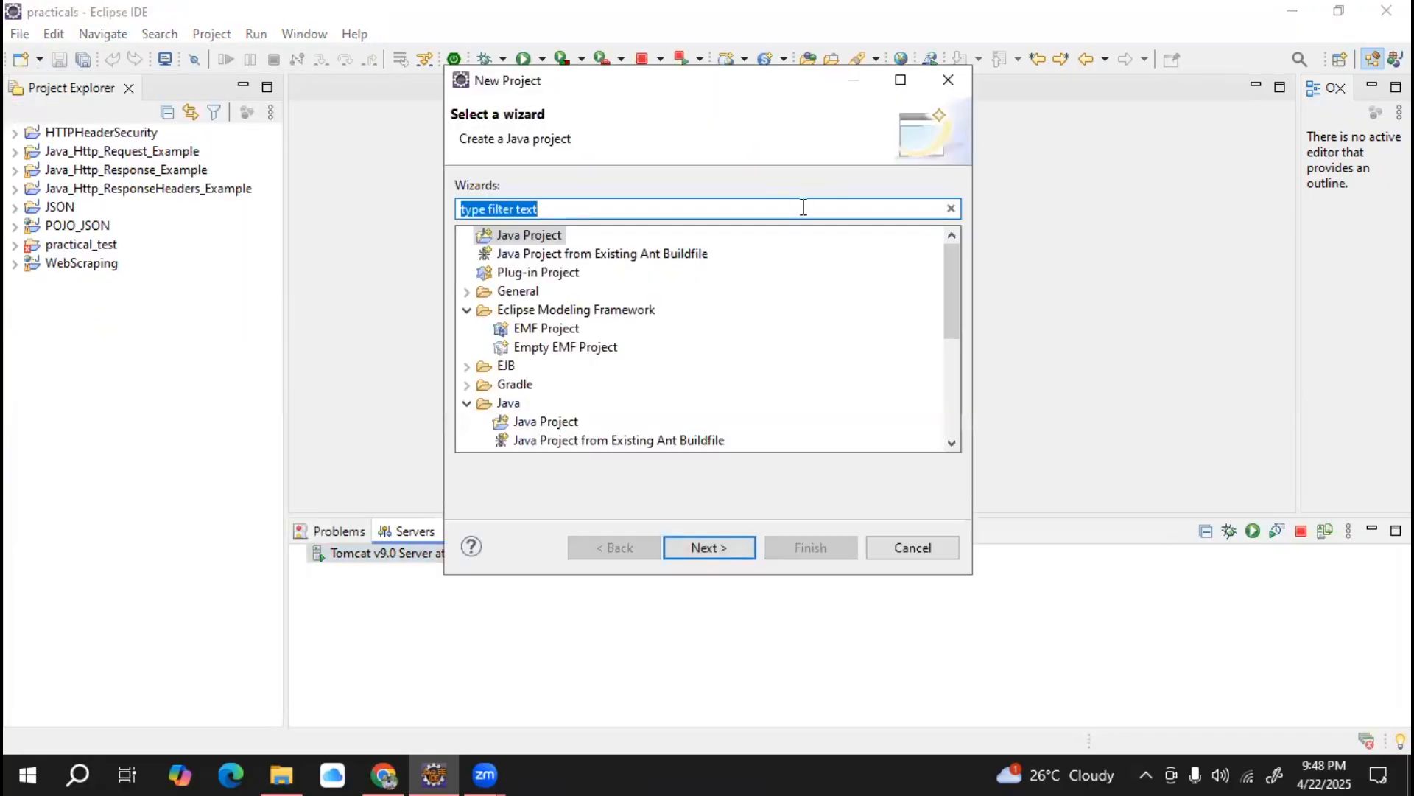
pyautogui.write('dynamic')
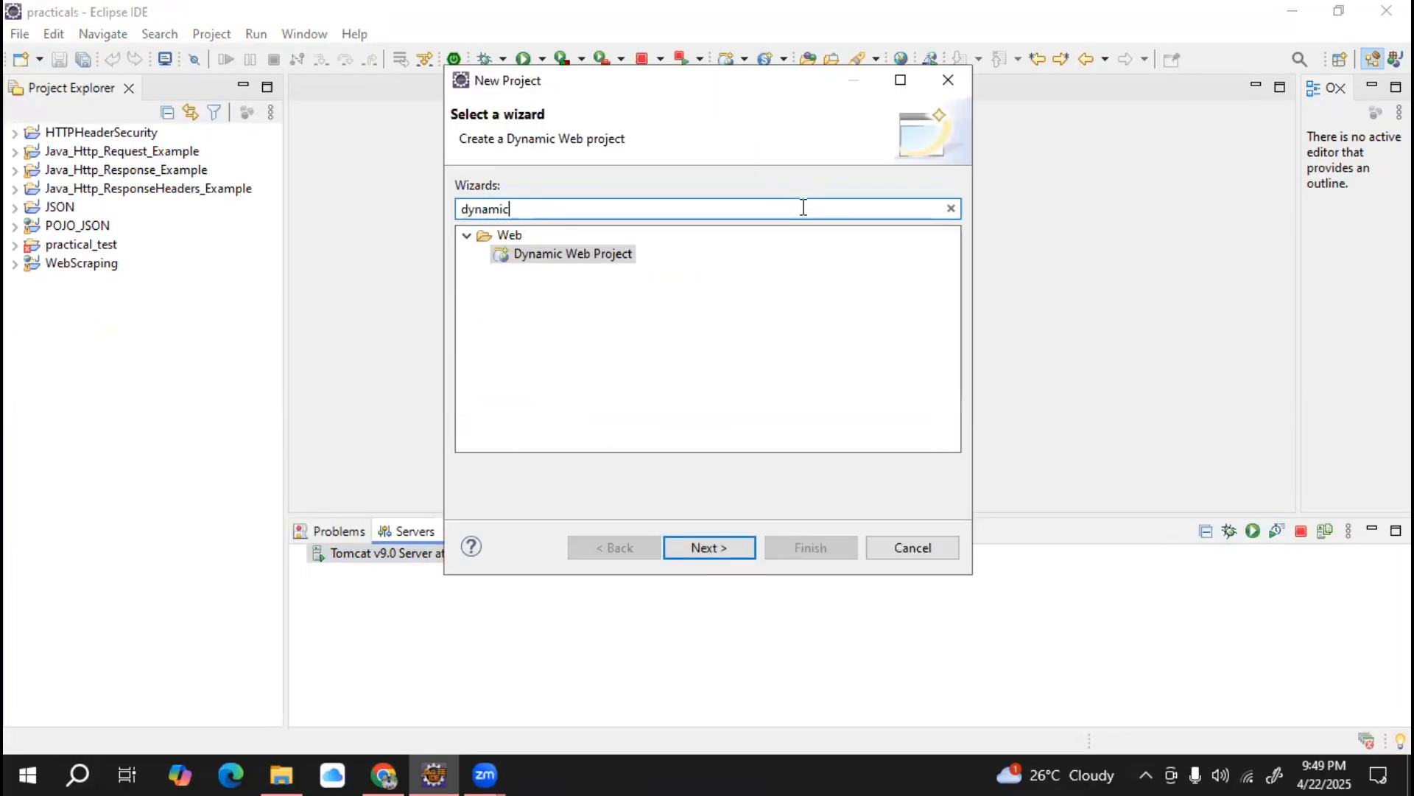
pyautogui.click(553, 258)
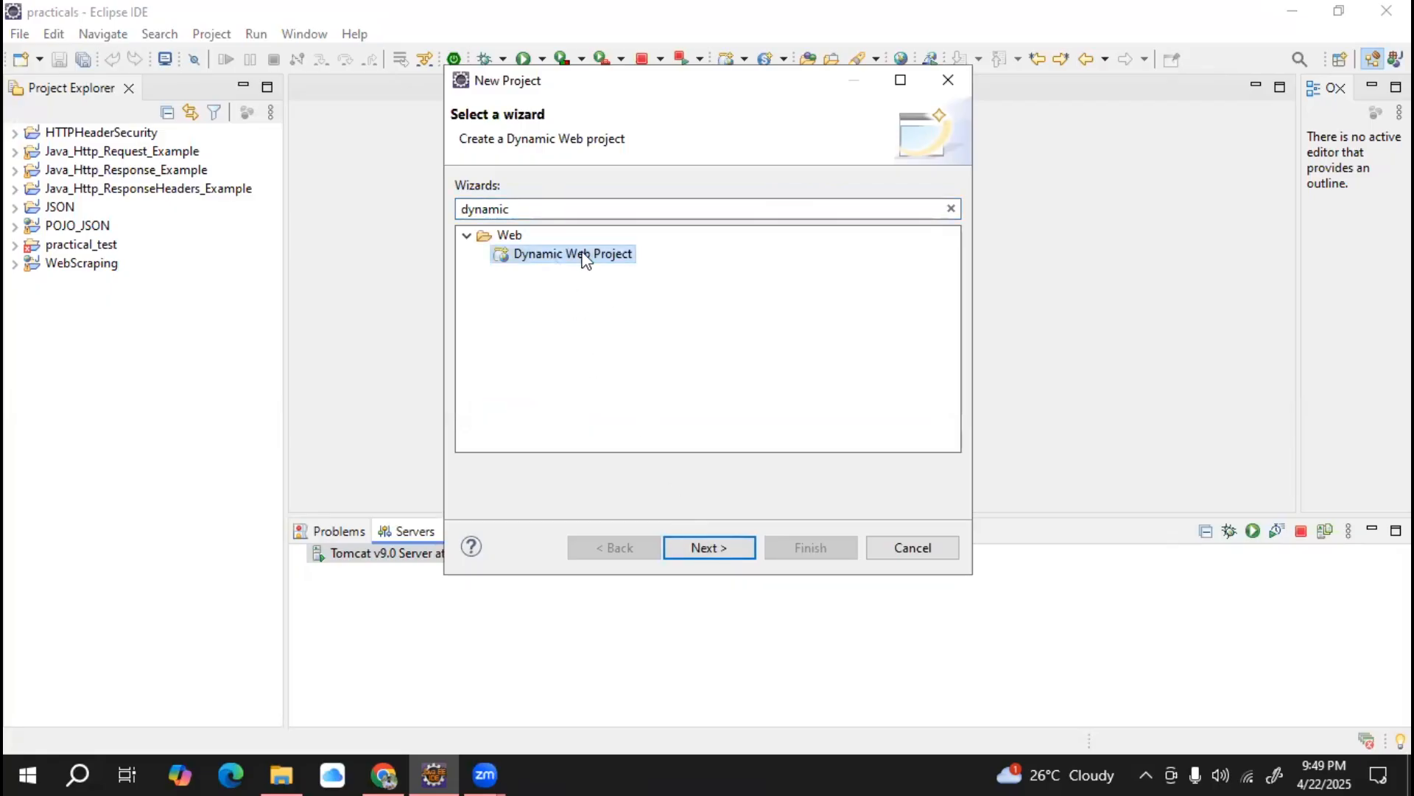
pyautogui.click(722, 547)
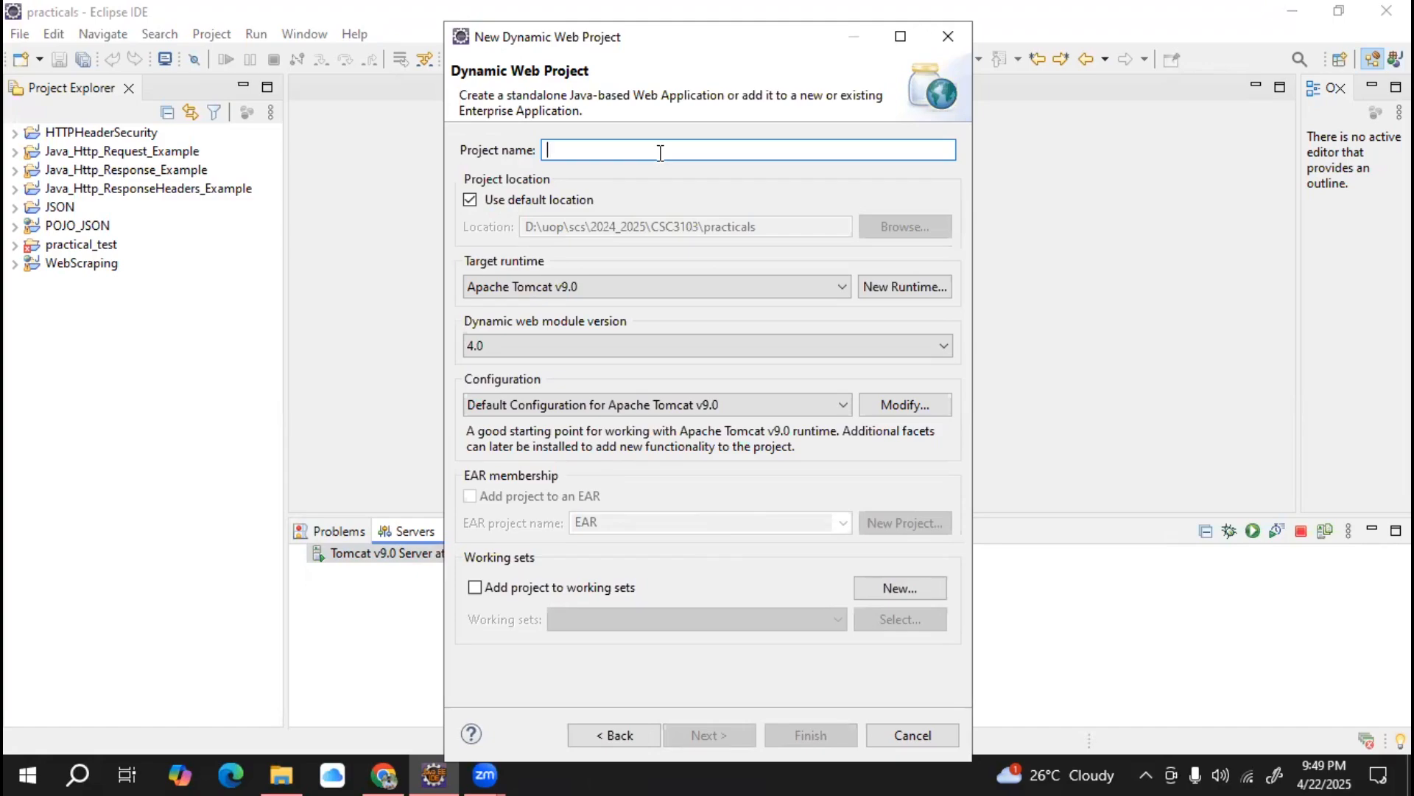
# Name the dynamic web project SampleWebApp and choose Apache Tomcat v9.0 as its target runtime
pyautogui.write('Samp')
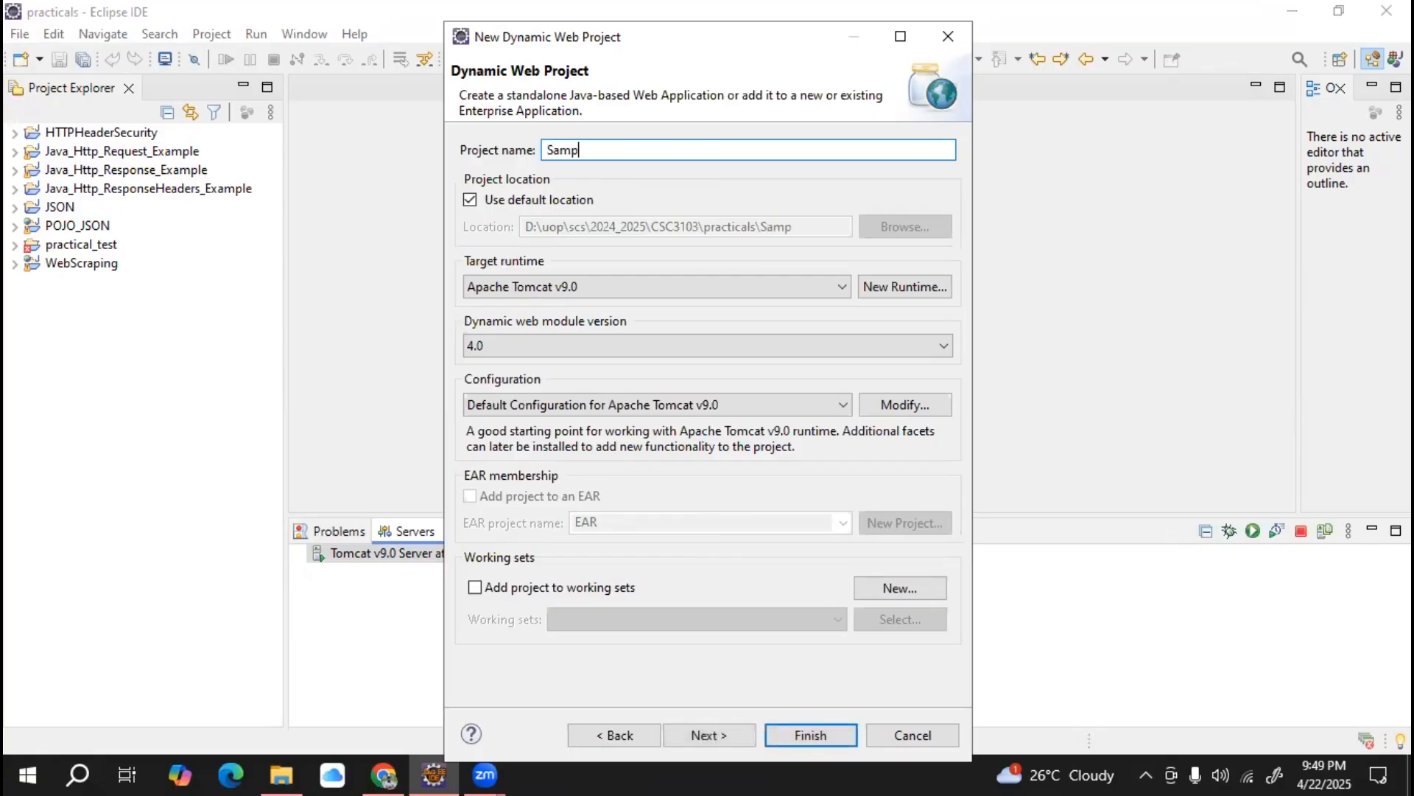
pyautogui.write('leWebApp')
pyautogui.click(633, 287)
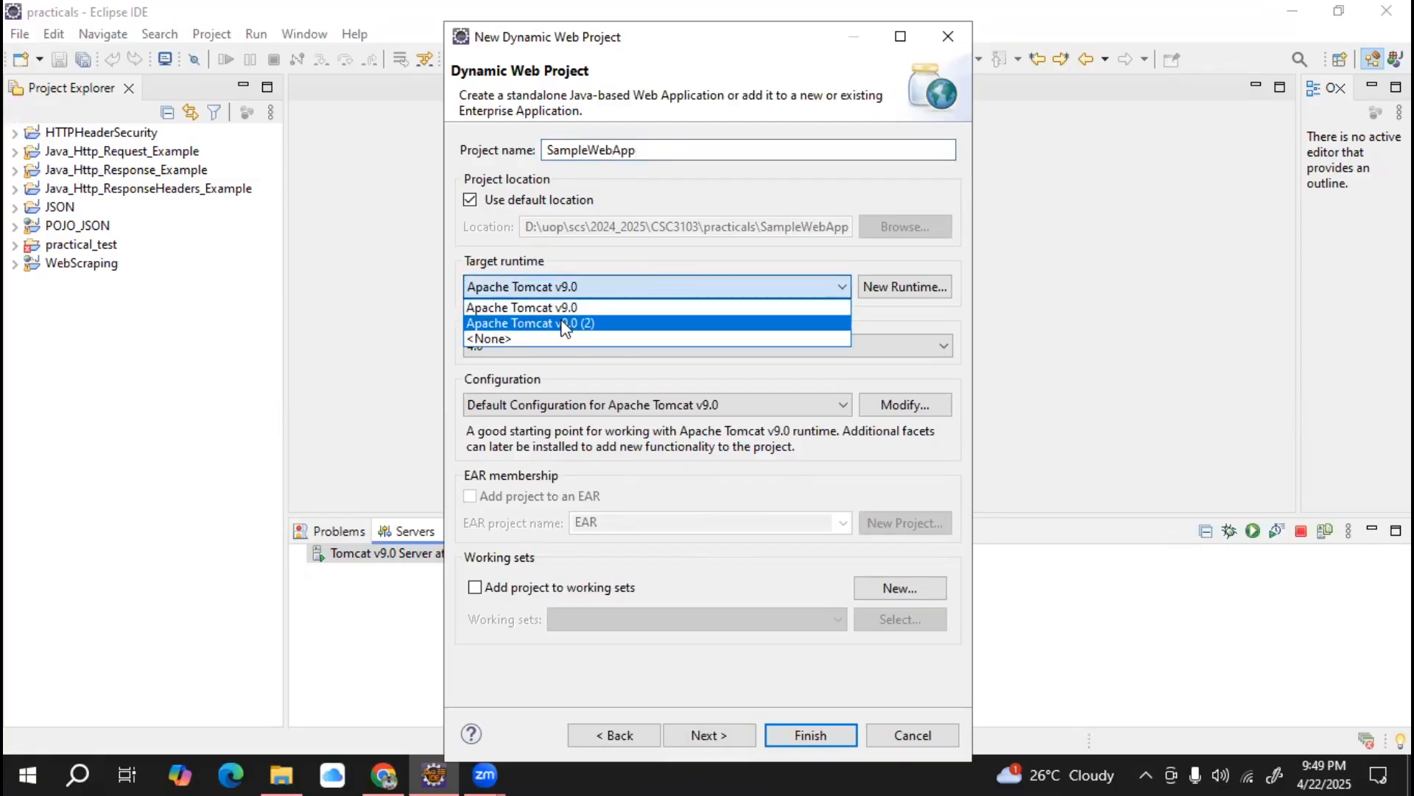
pyautogui.click(583, 307)
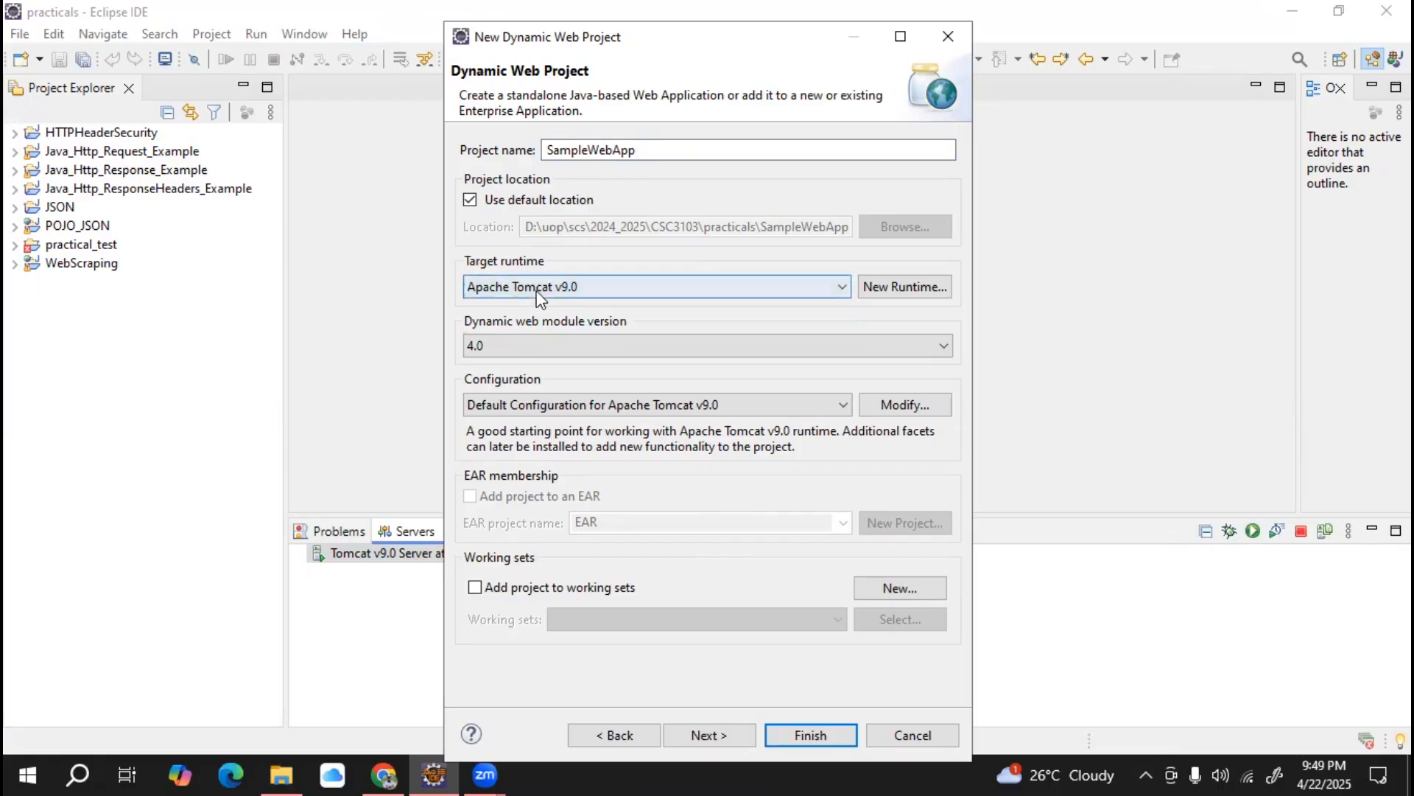
pyautogui.moveTo(713, 46); pyautogui.dragTo(890, 81)
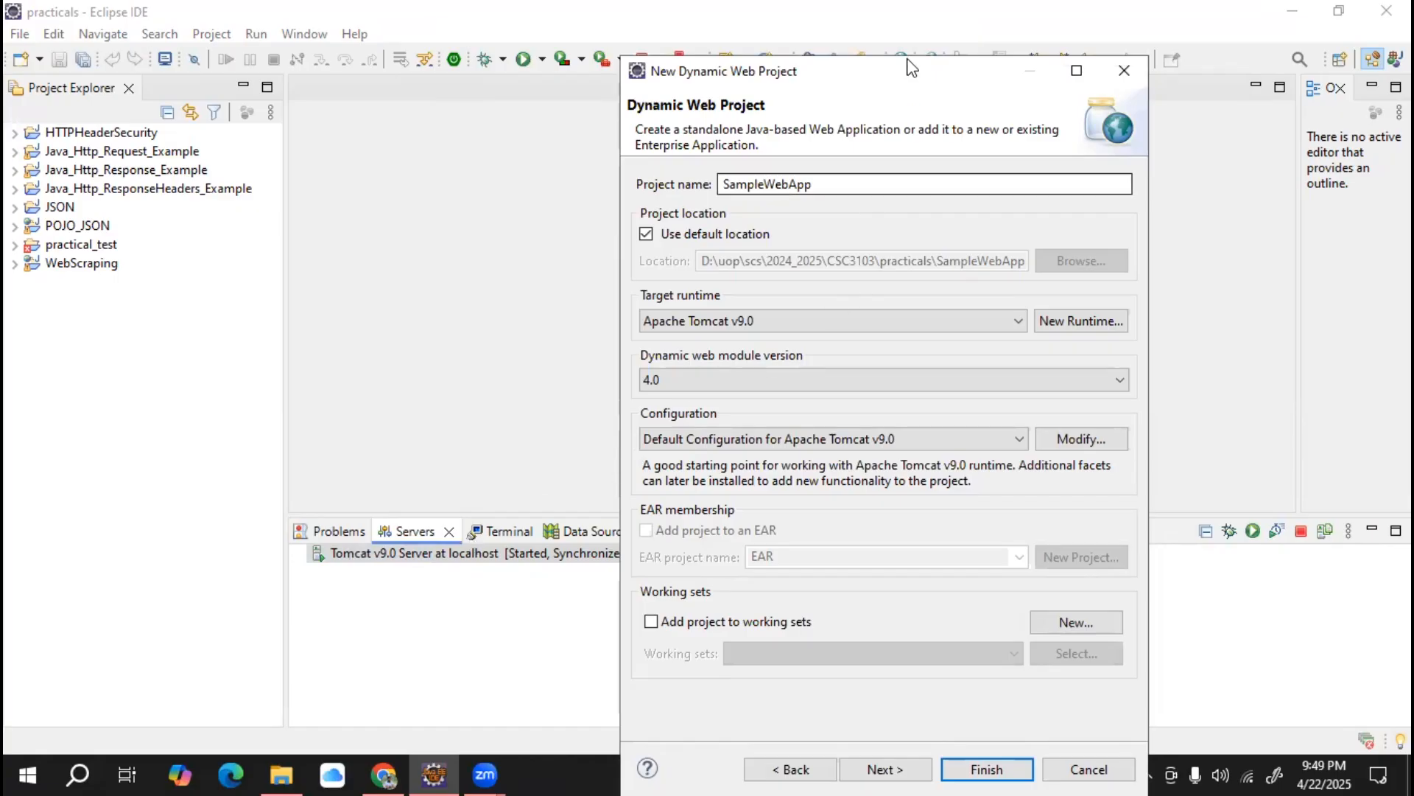
pyautogui.moveTo(845, 78); pyautogui.dragTo(701, 58)
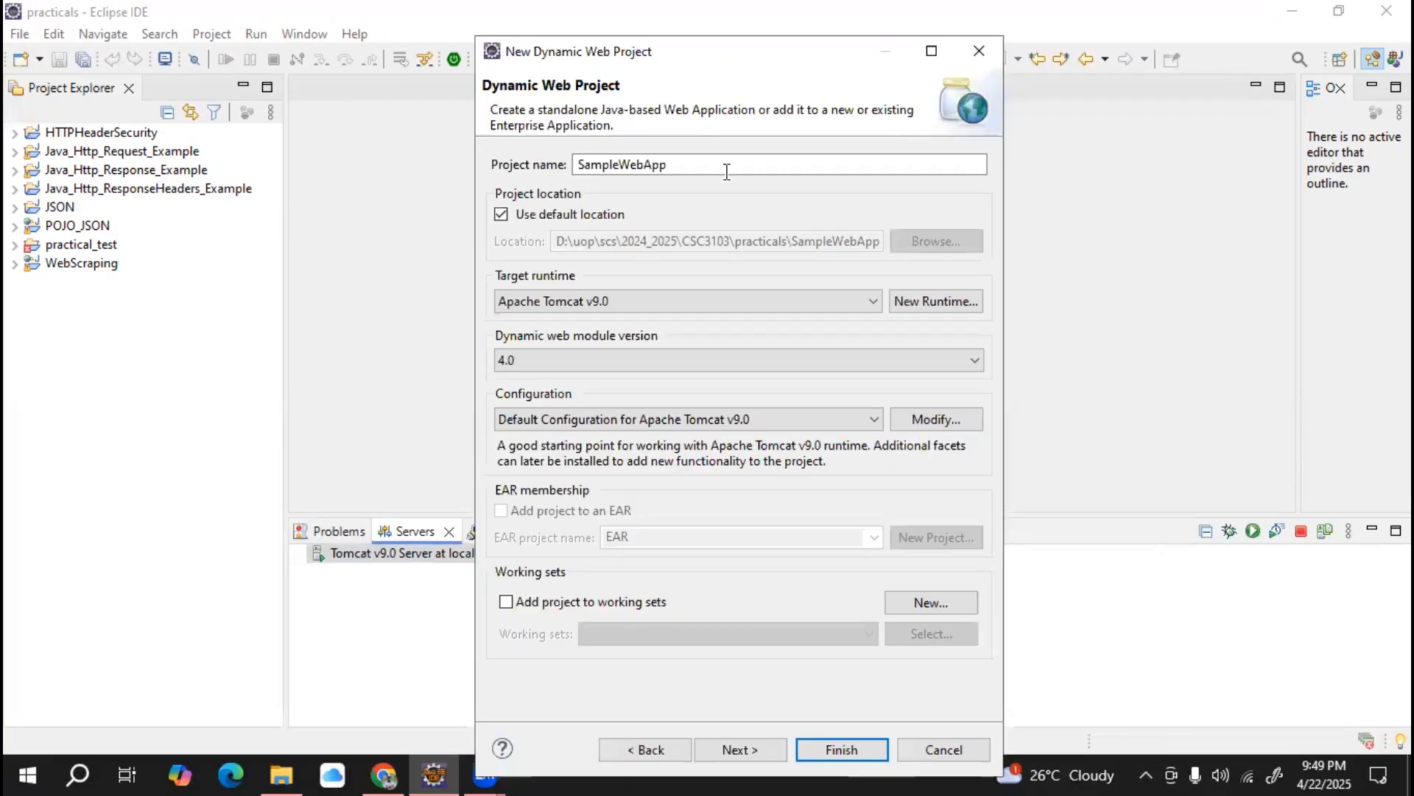
# Finish creating the SampleWebApp project with the default source and output folders, generating the web.xml deployment descriptor
pyautogui.moveTo(668, 45); pyautogui.dragTo(581, 14)
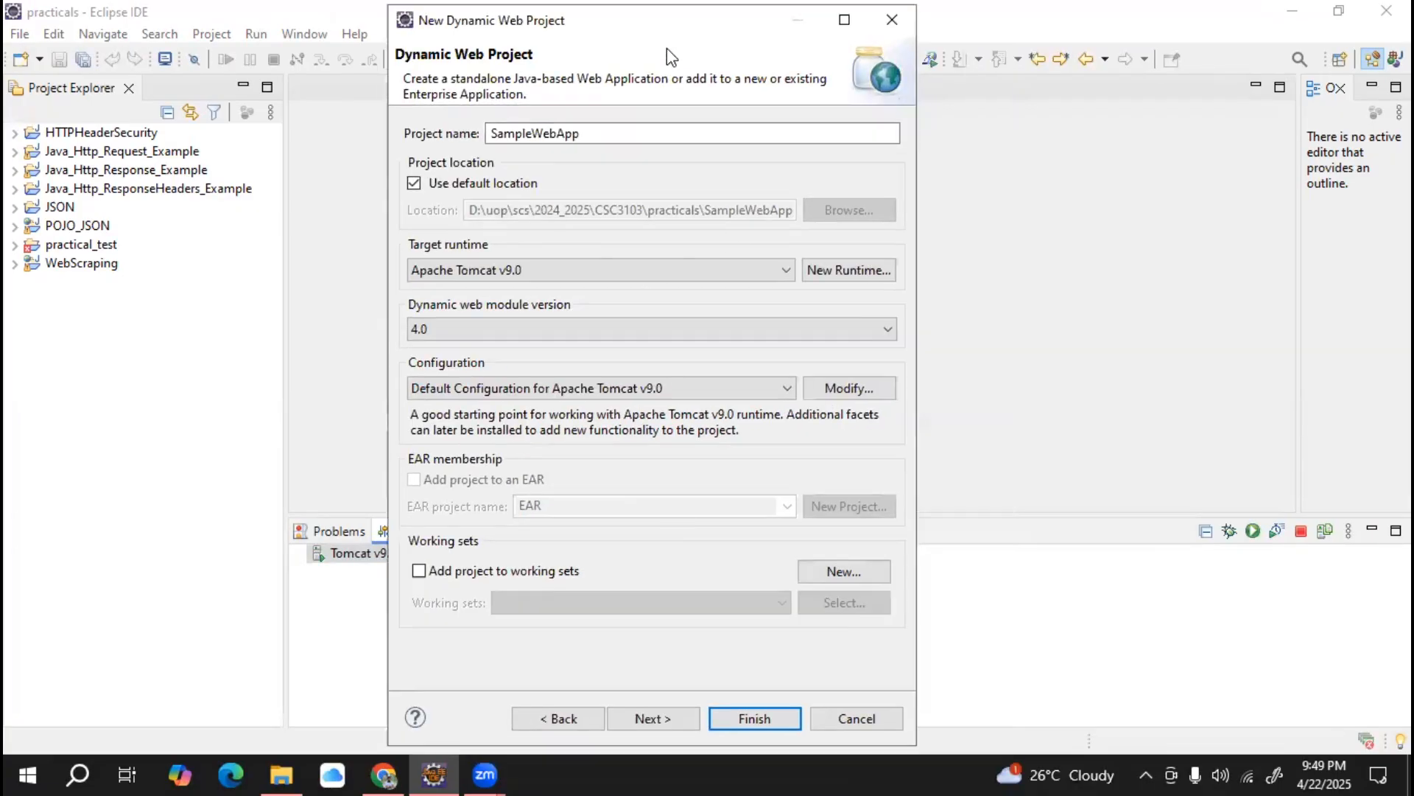
pyautogui.click(674, 717)
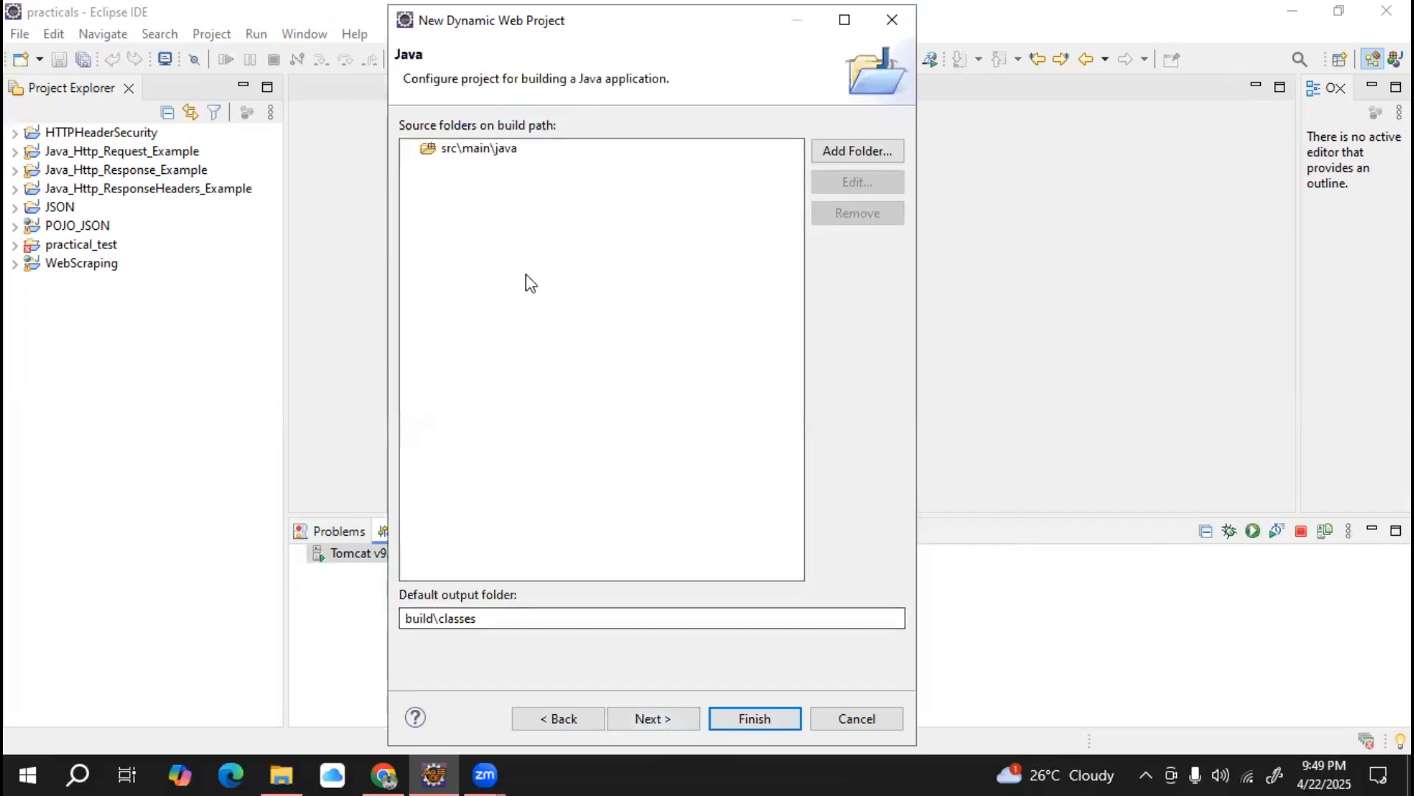
pyautogui.doubleClick(700, 19)
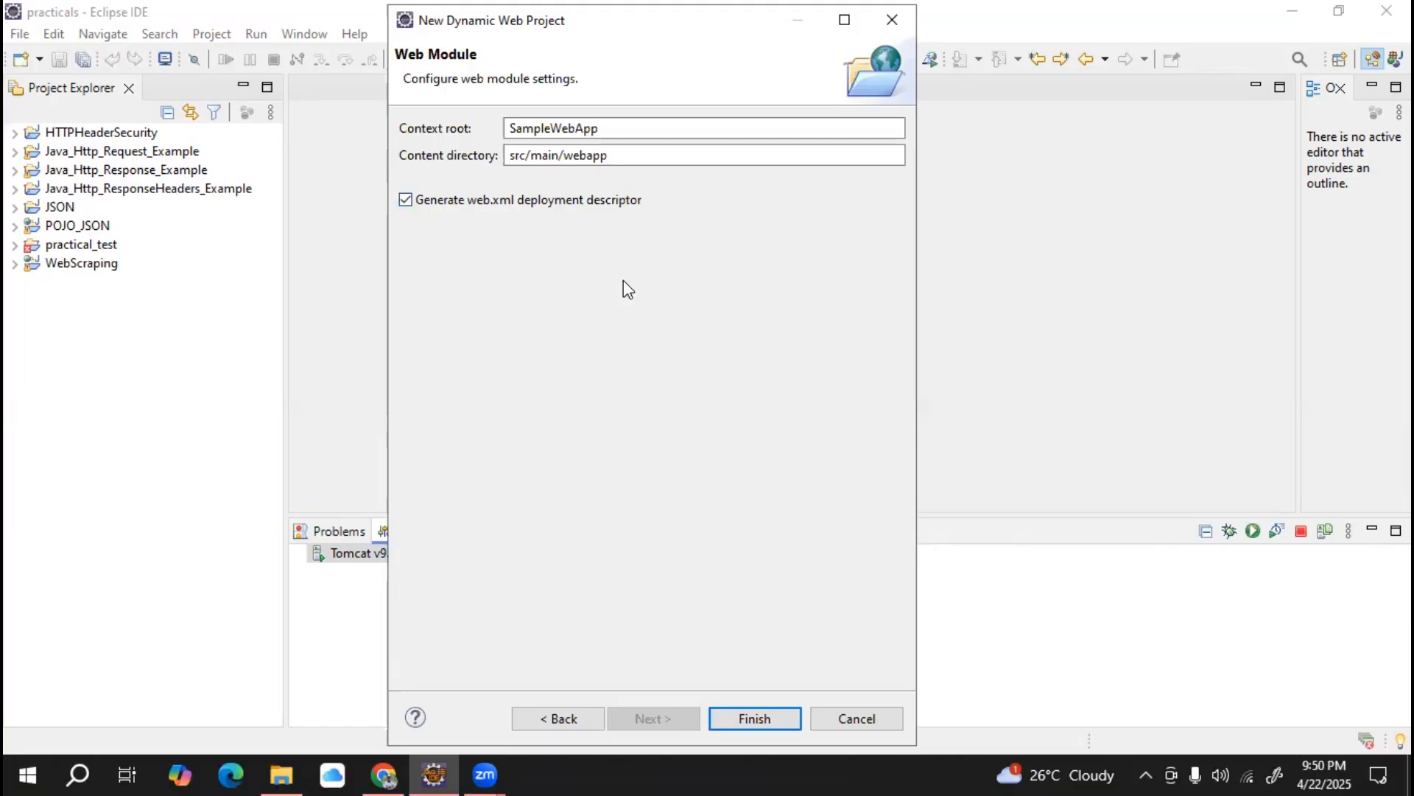
pyautogui.click(406, 200)
pyautogui.click(501, 203)
pyautogui.click(758, 714)
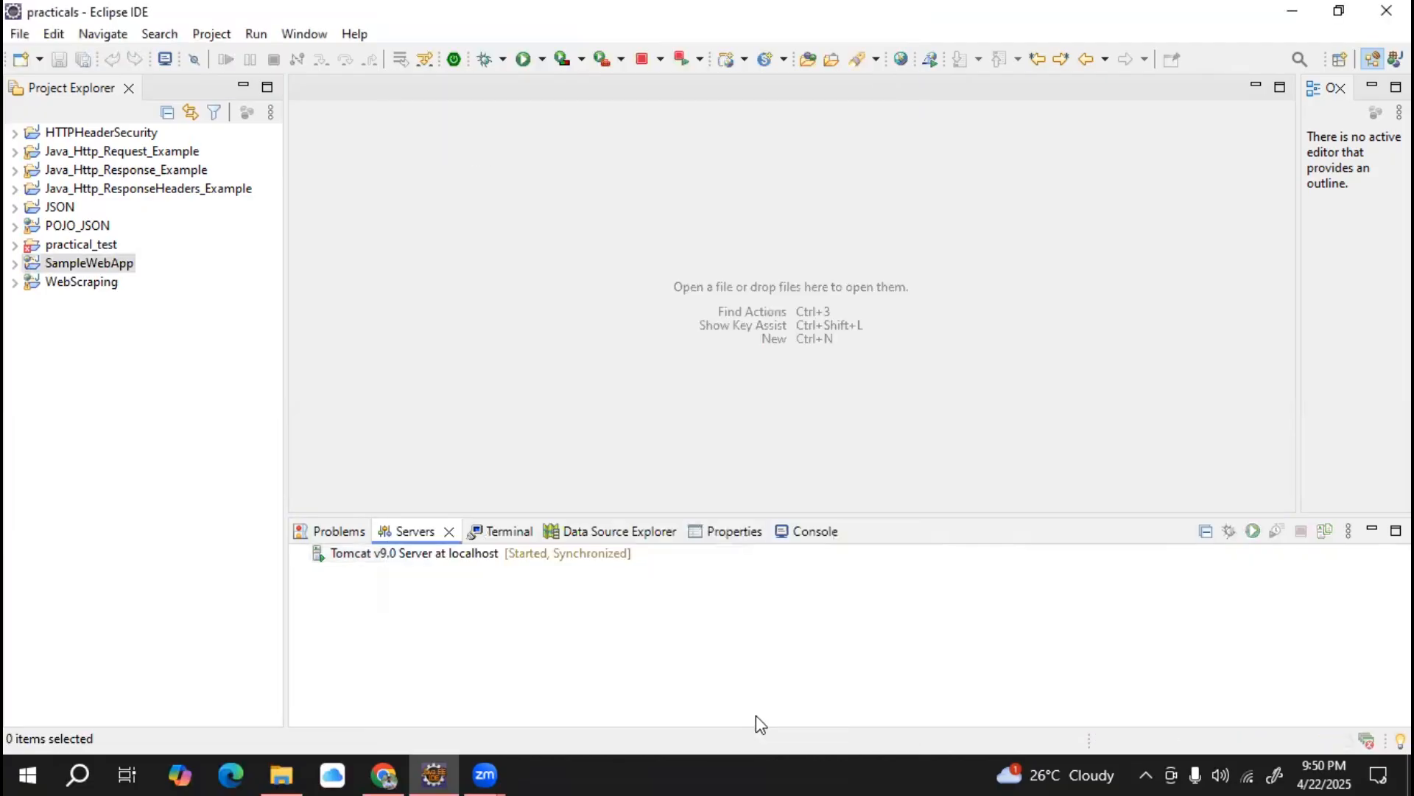
# Expand SampleWebApp down to src/main/webapp/WEB-INF and open its web.xml file
pyautogui.click(14, 265)
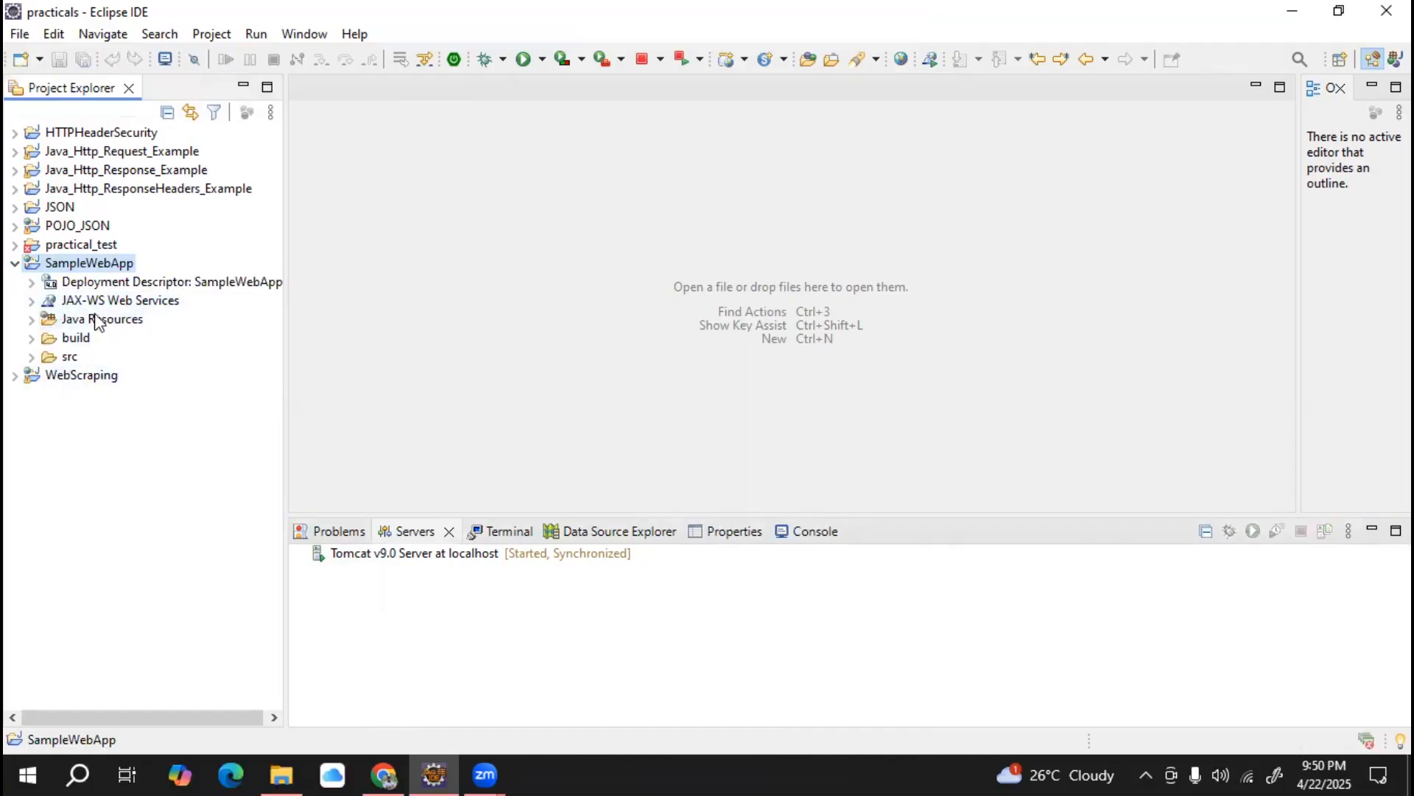
pyautogui.click(31, 357)
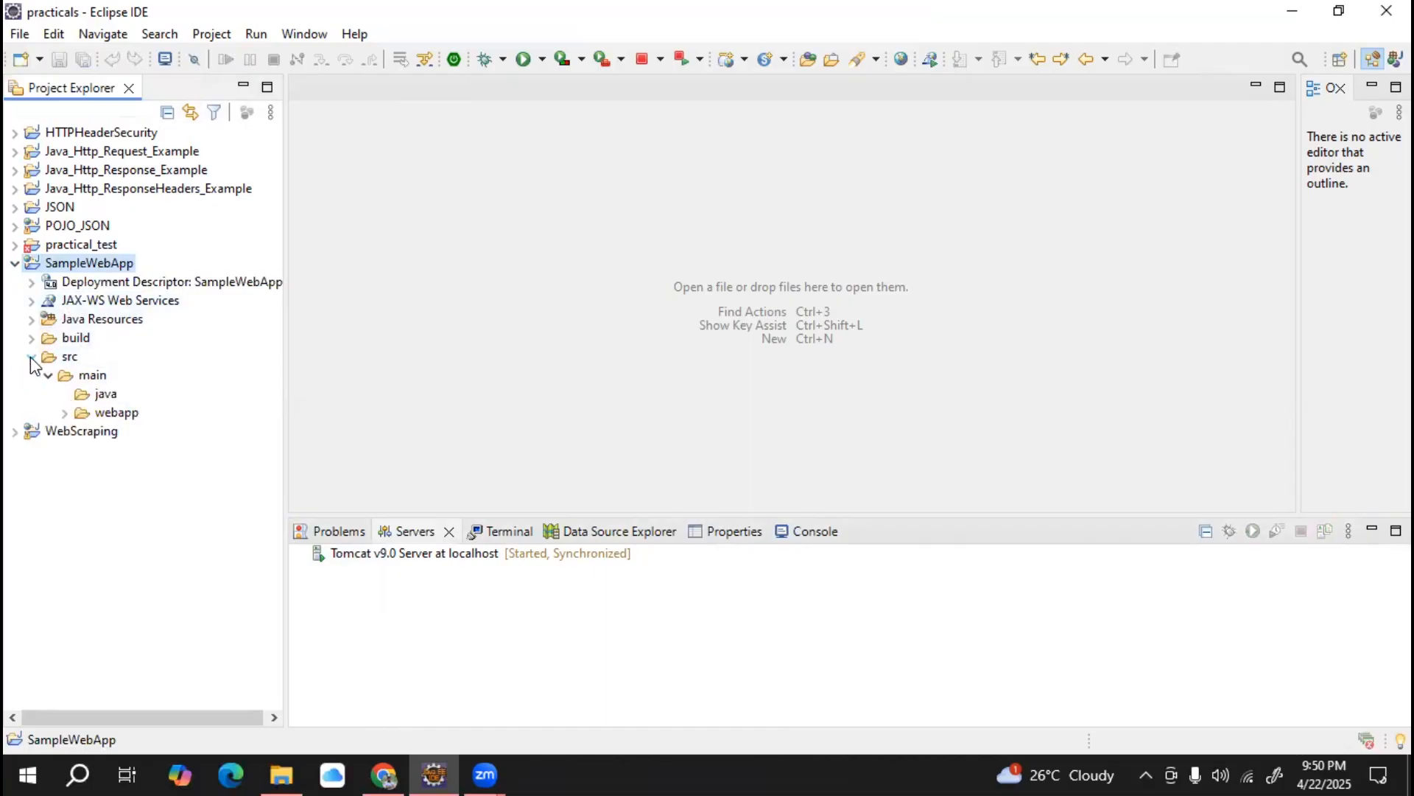
pyautogui.click(65, 413)
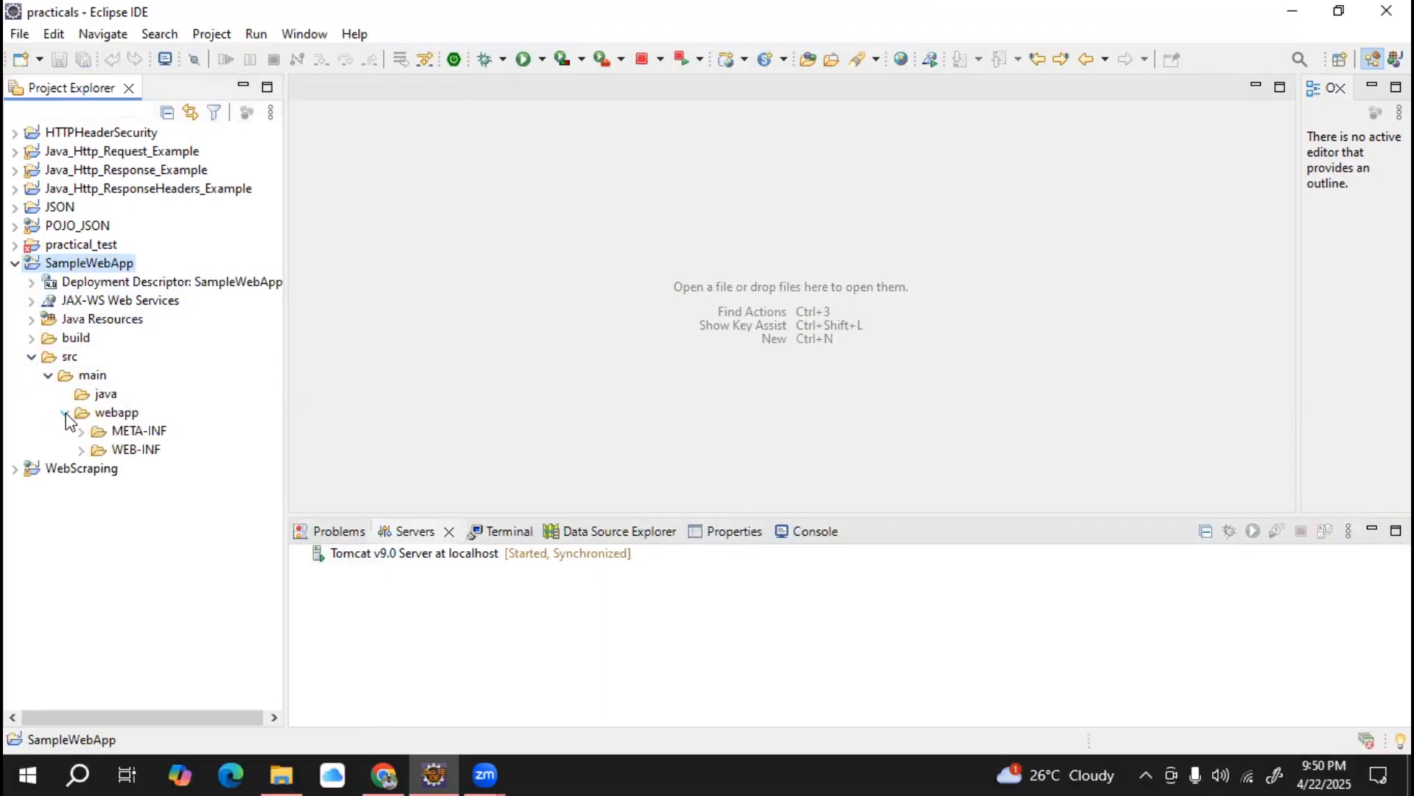
pyautogui.click(82, 450)
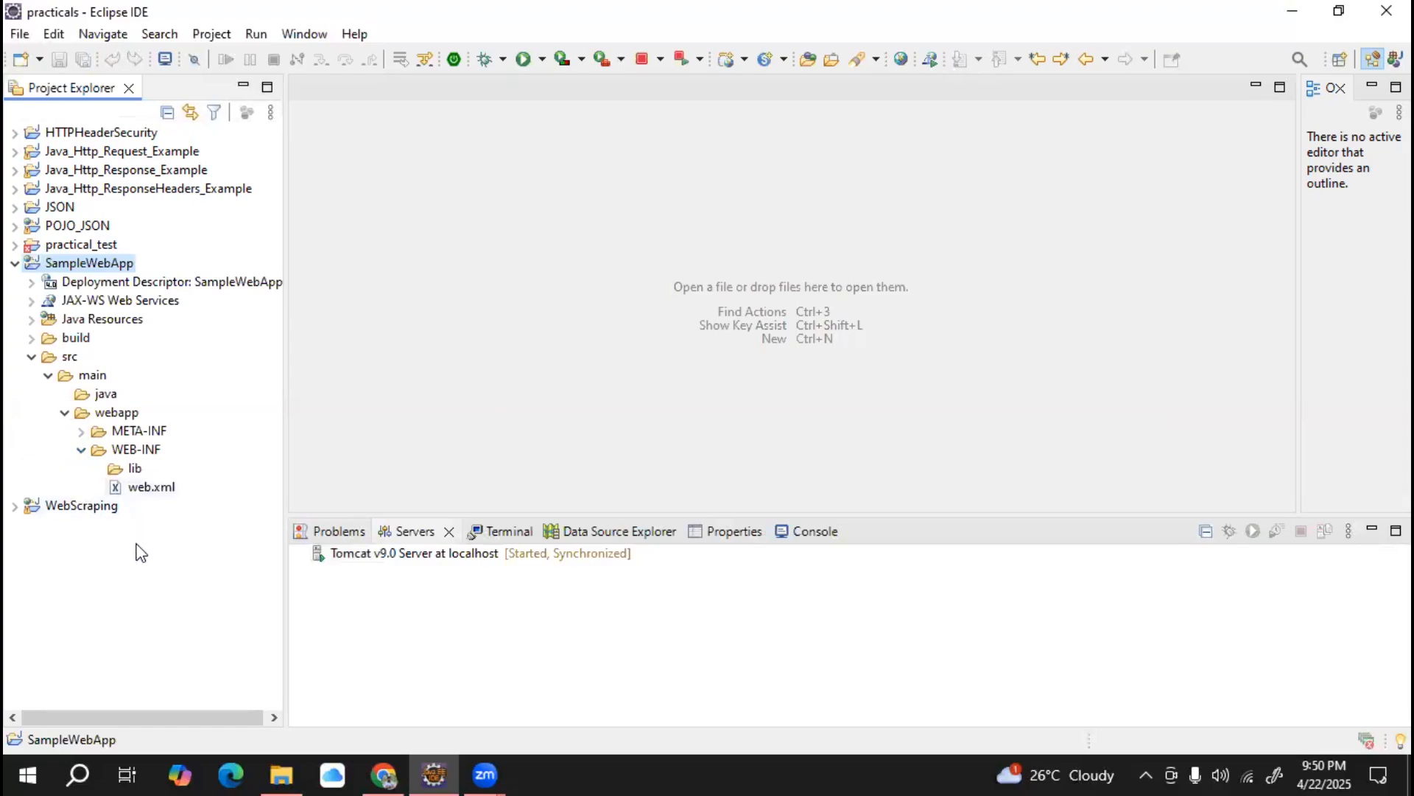
pyautogui.click(151, 488)
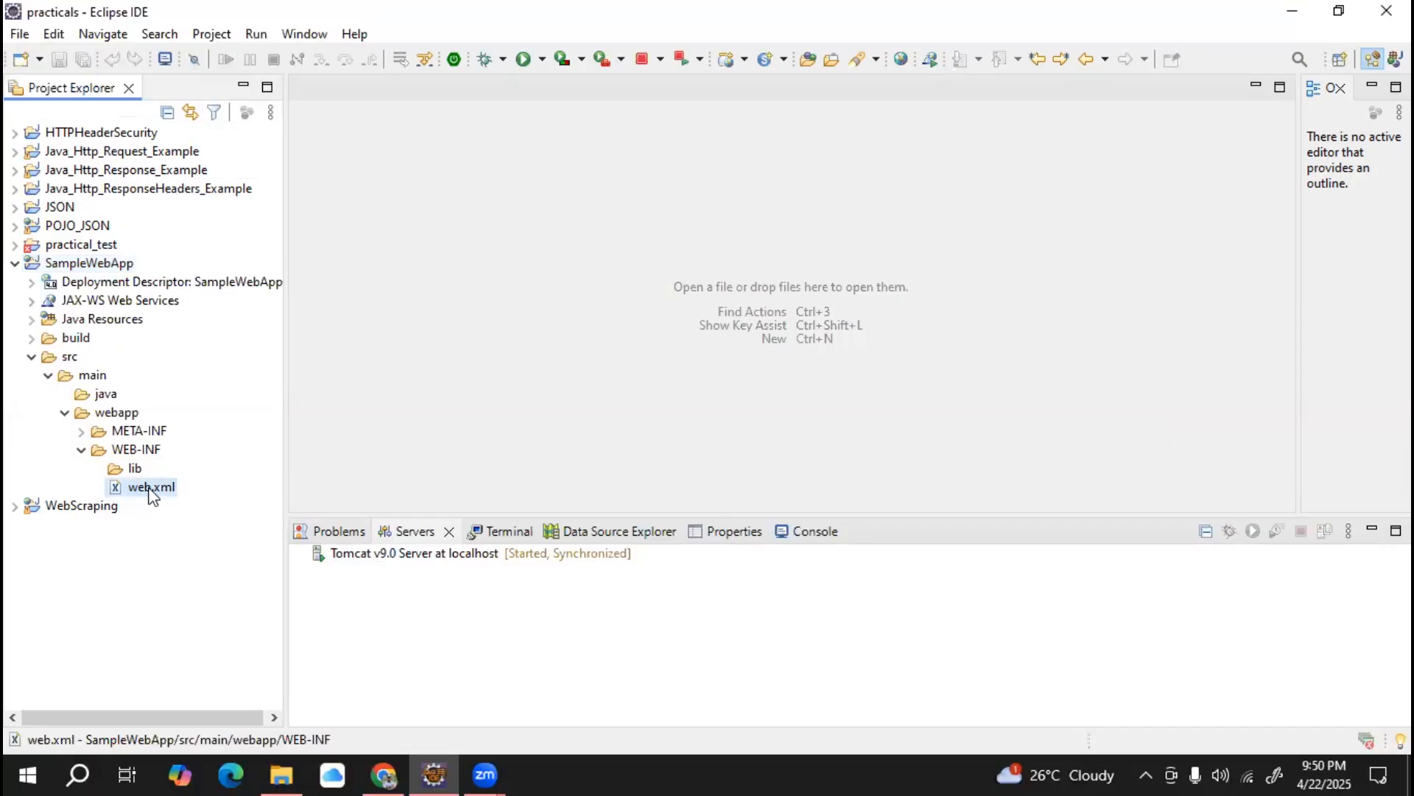
pyautogui.doubleClick(151, 487)
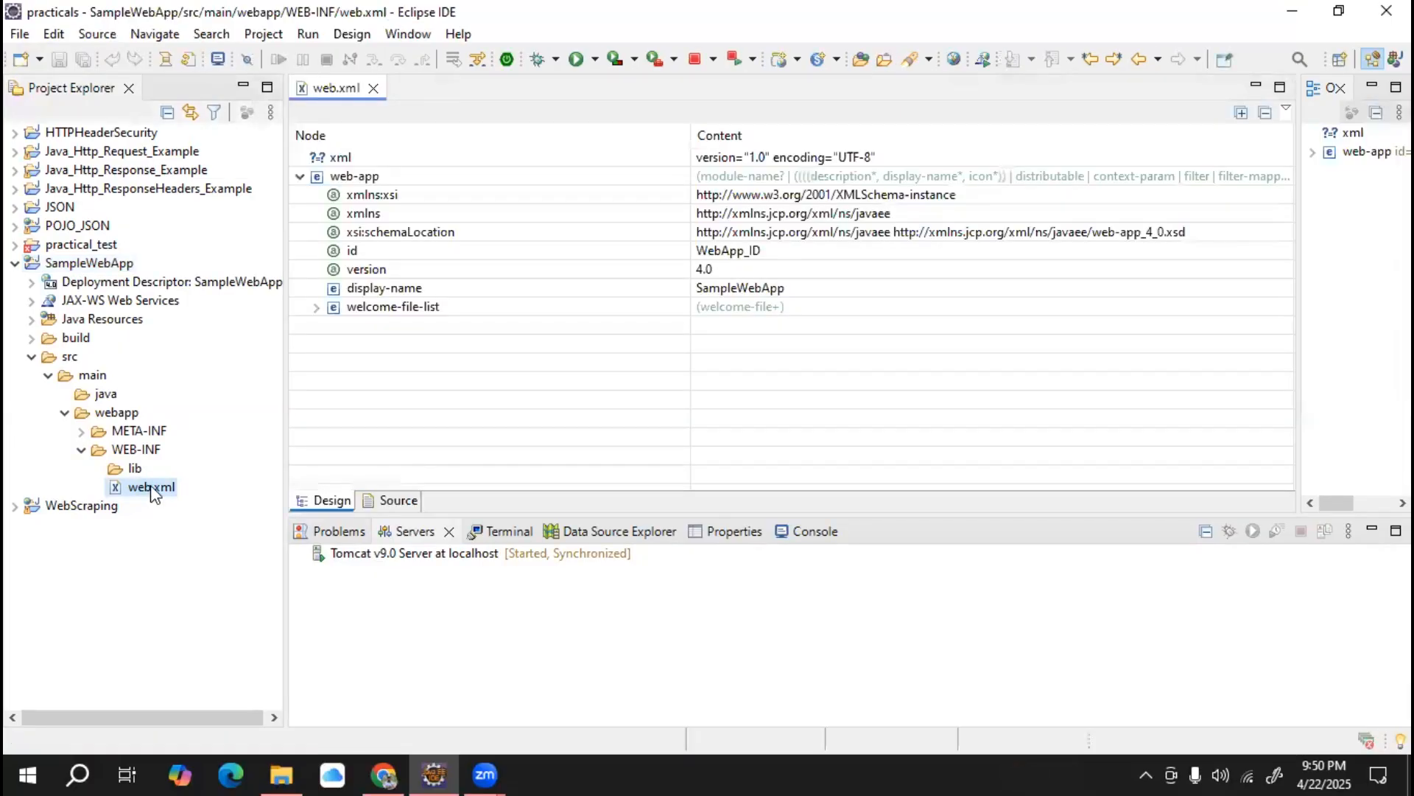
# Show web.xml as source code and examine the index.jsp entry in its welcome-file list
pyautogui.click(391, 501)
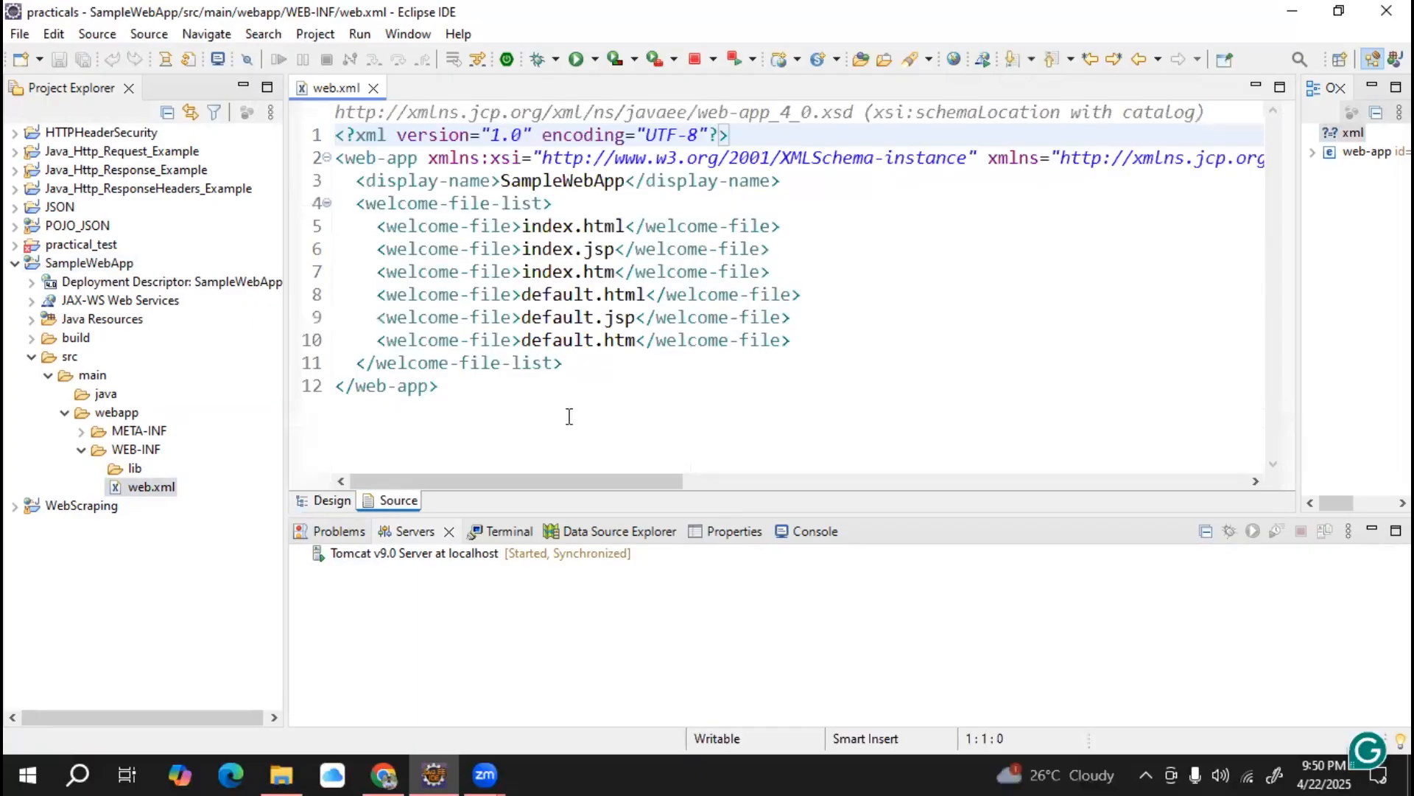
pyautogui.moveTo(749, 301)
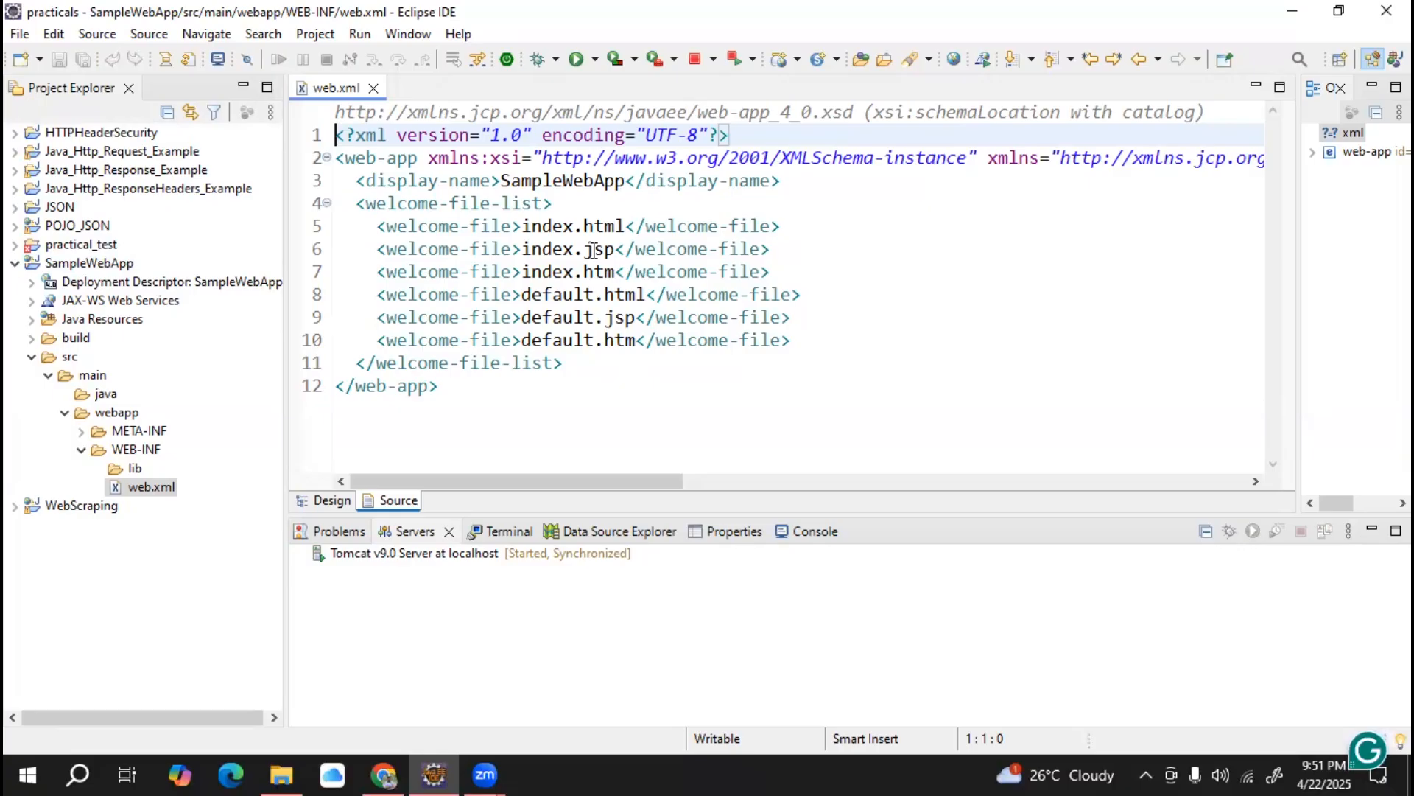
pyautogui.moveTo(521, 251); pyautogui.dragTo(616, 250)
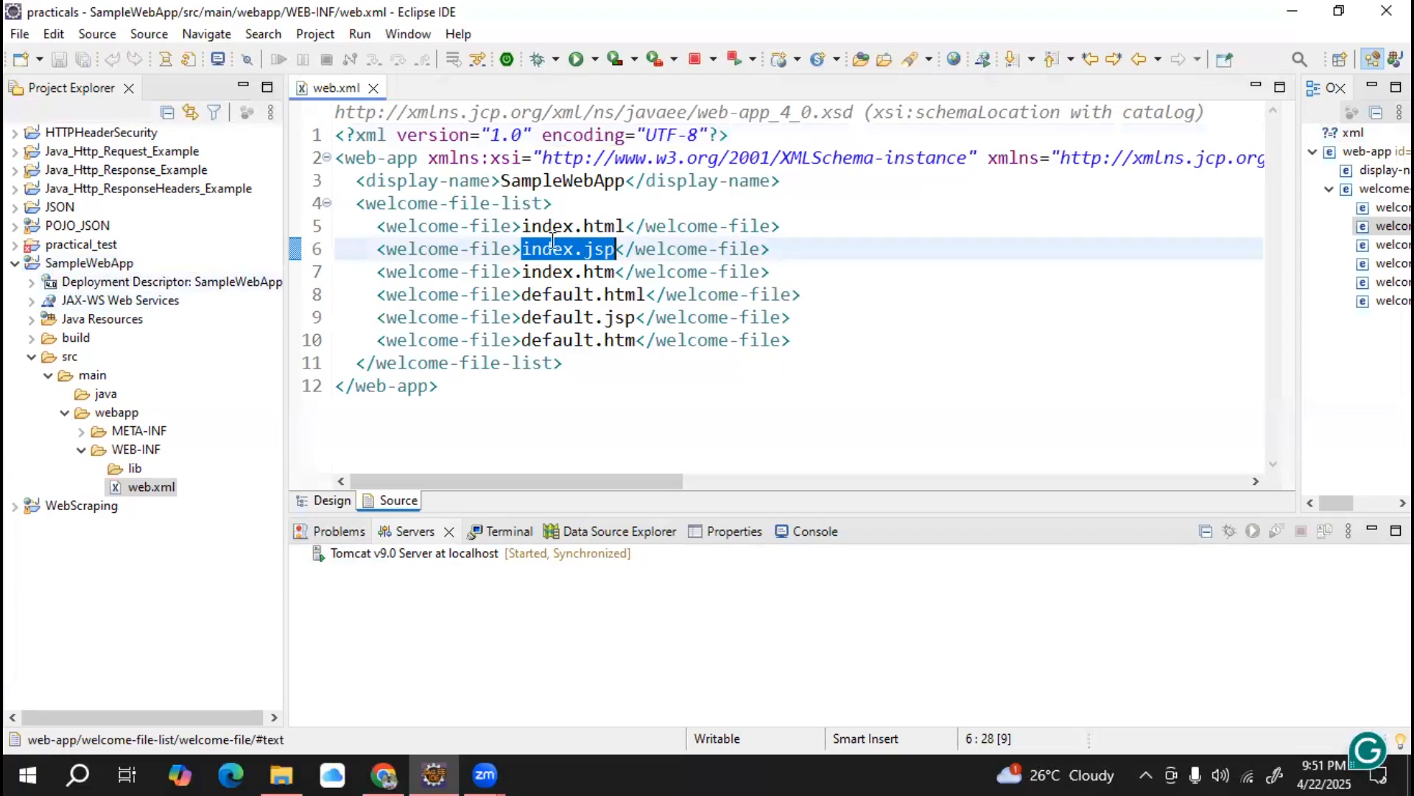
# Create a new JSP file named index.jsp in the src/main/webapp folder of SampleWebApp
pyautogui.click(65, 265)
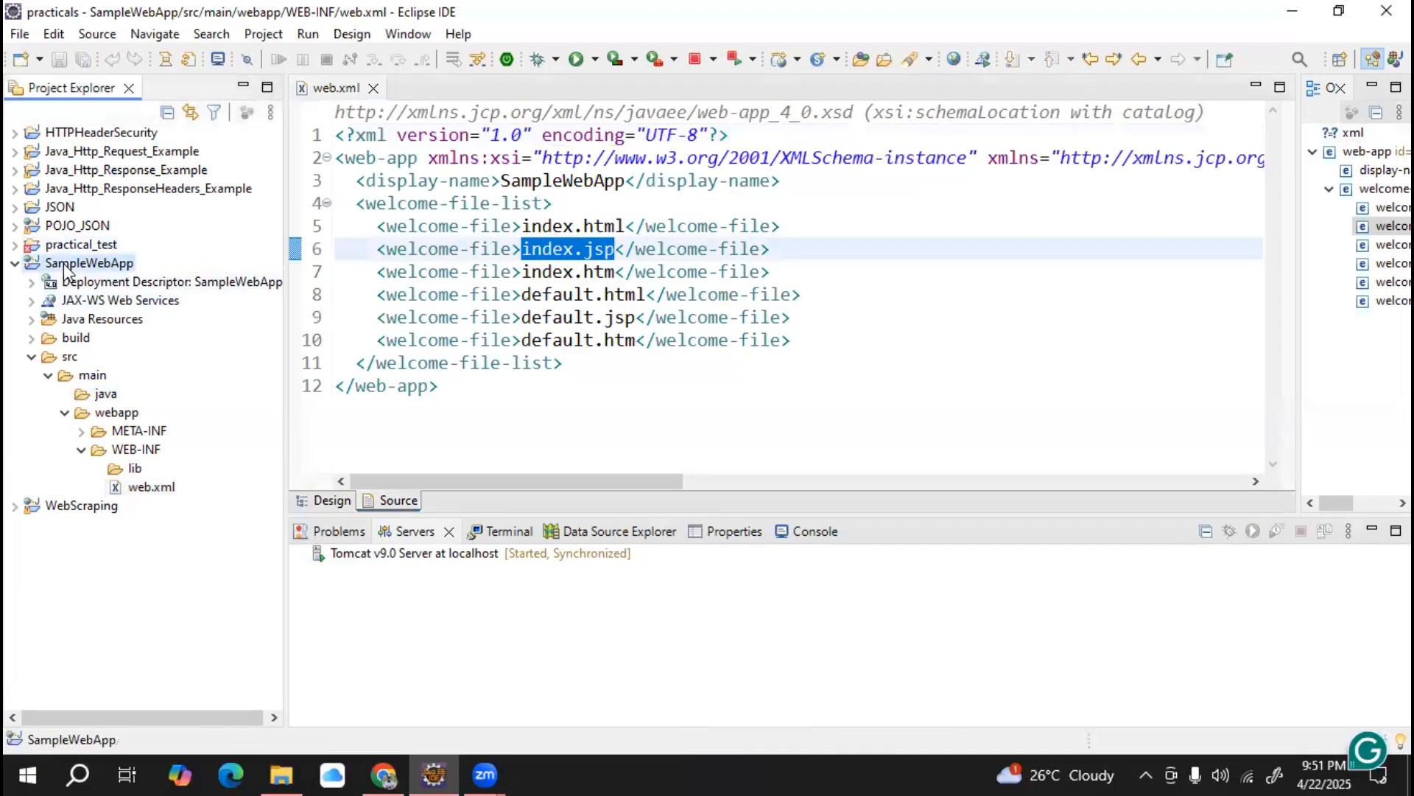
pyautogui.rightClick(64, 267)
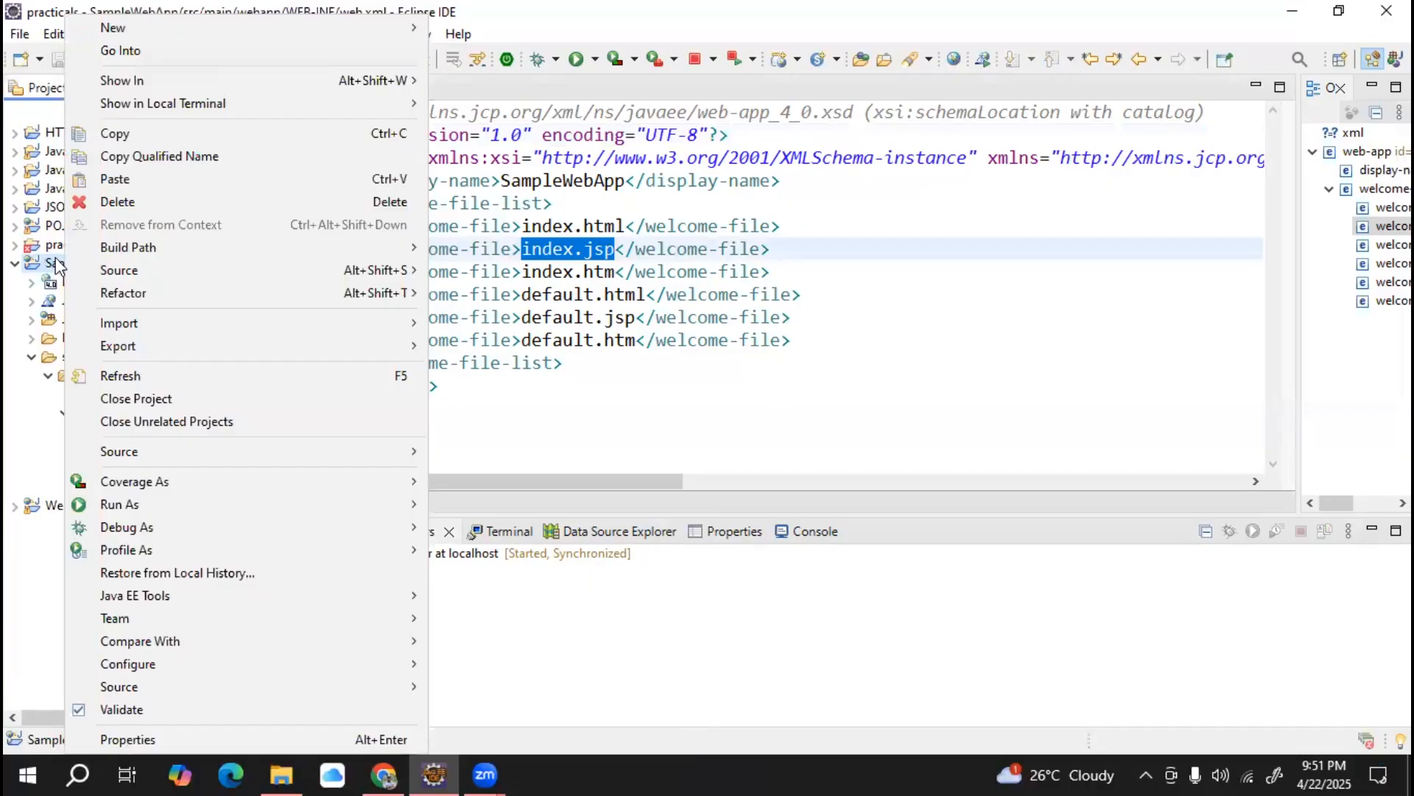
pyautogui.moveTo(295, 27)
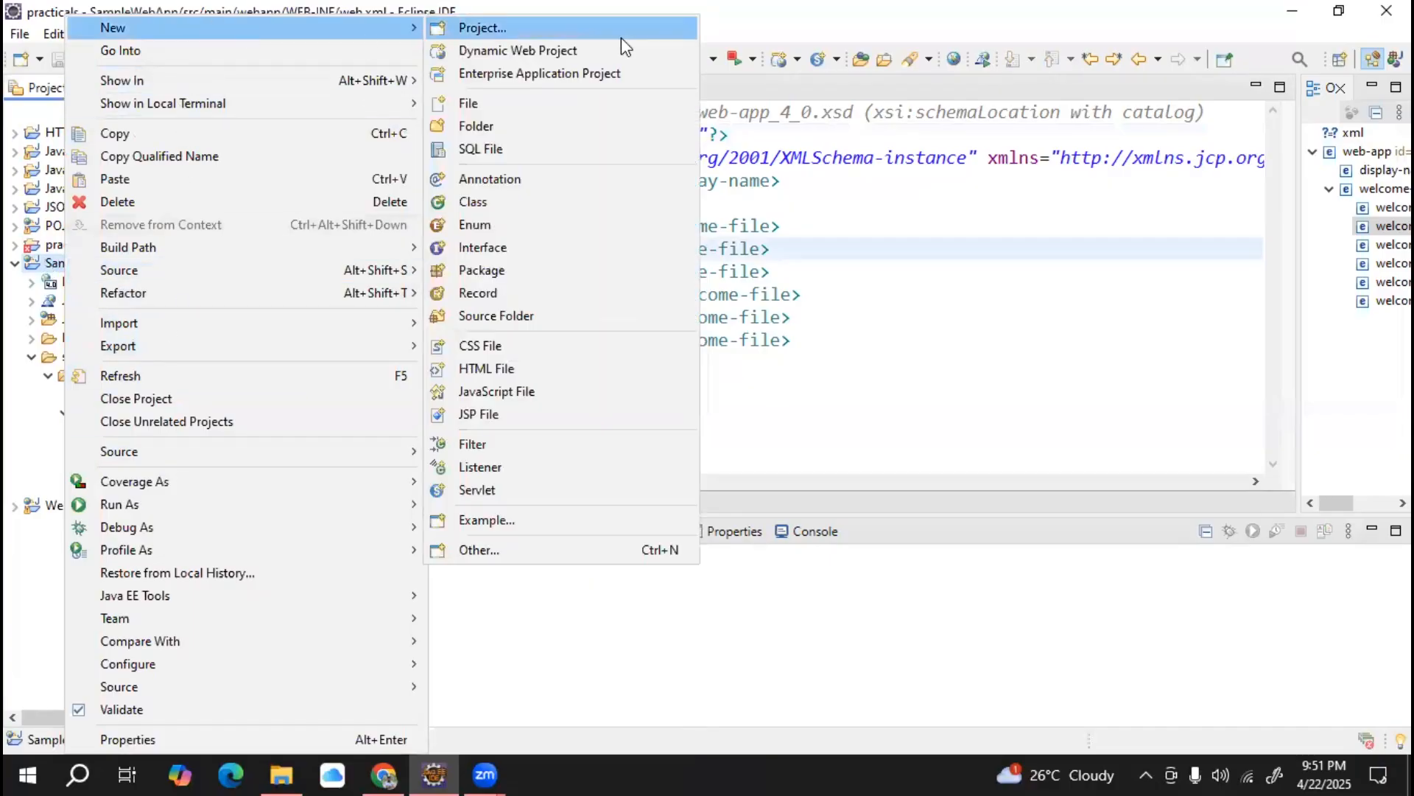
pyautogui.click(547, 418)
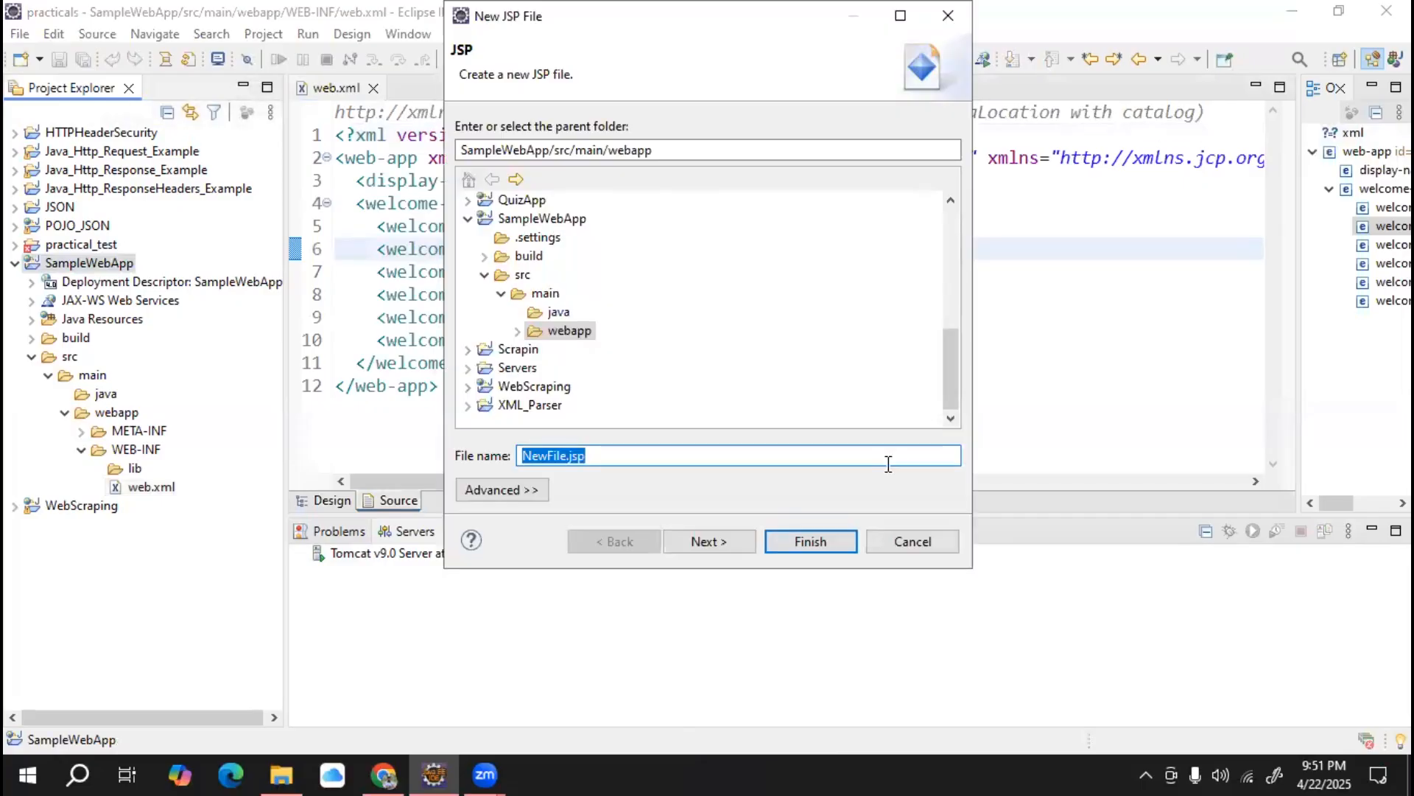
pyautogui.press('BackSpace')
pyautogui.write('index')
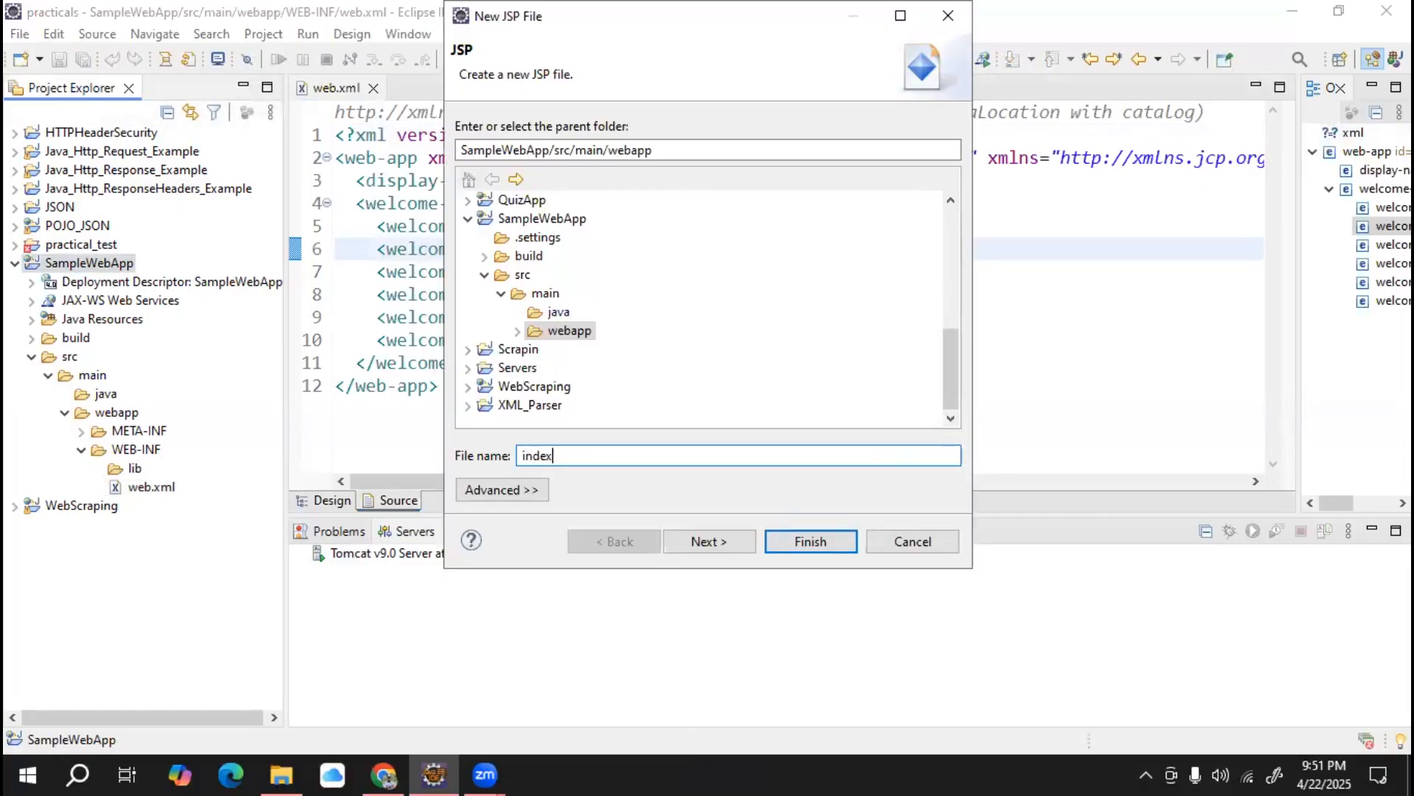
pyautogui.write('.jsp')
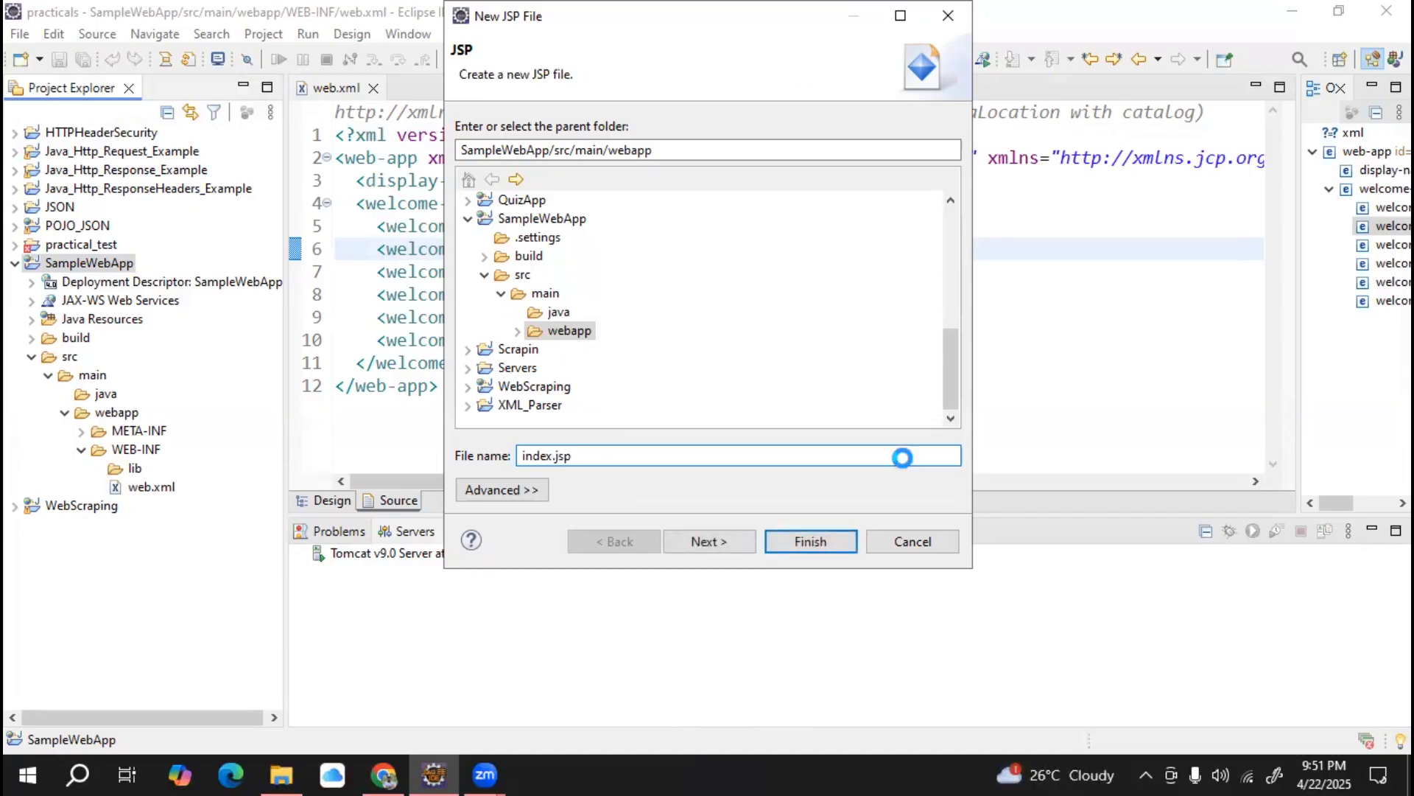
pyautogui.press('Return')
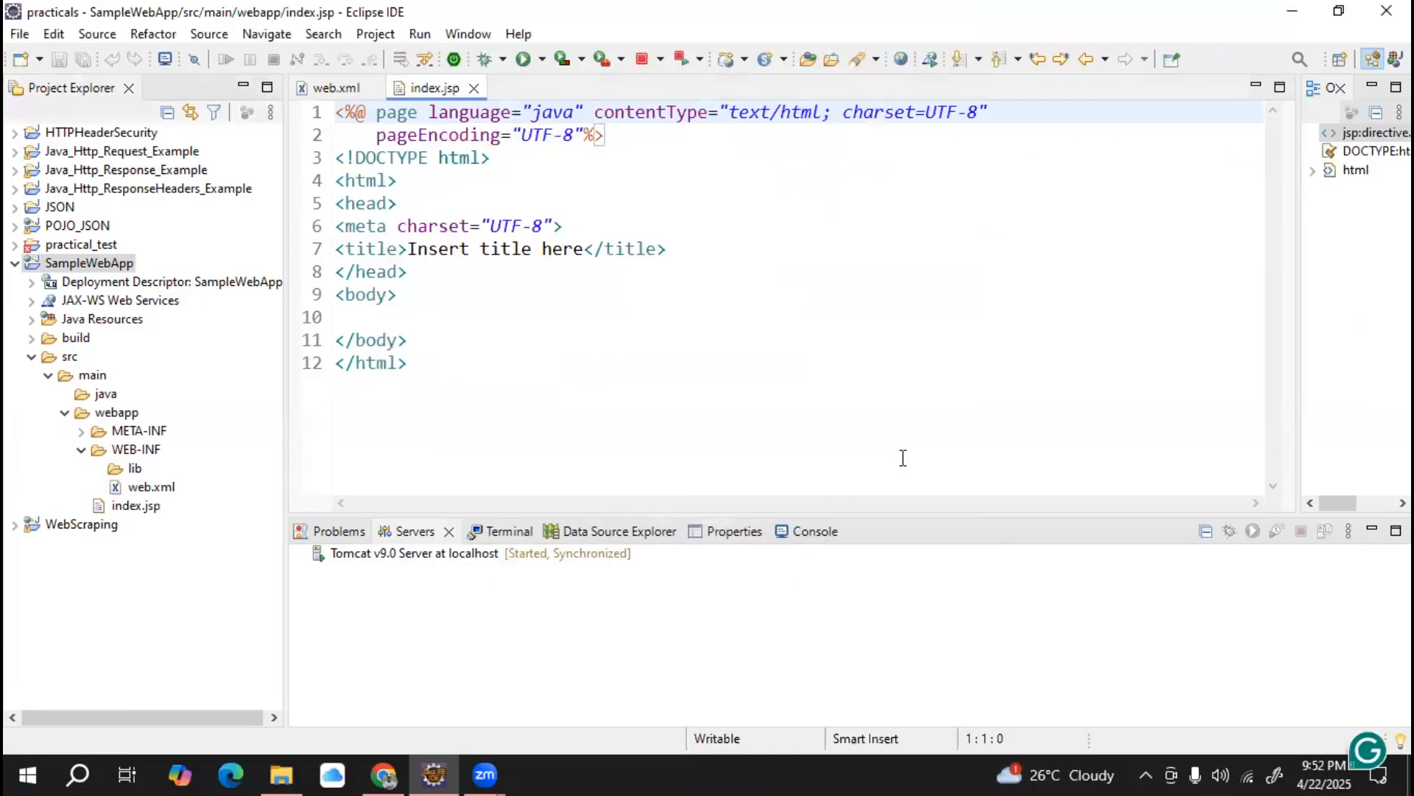
# Add an indented h1 heading reading "Hello World!" to the body of index.jsp and save the file
pyautogui.click(471, 307)
pyautogui.press('Tab')
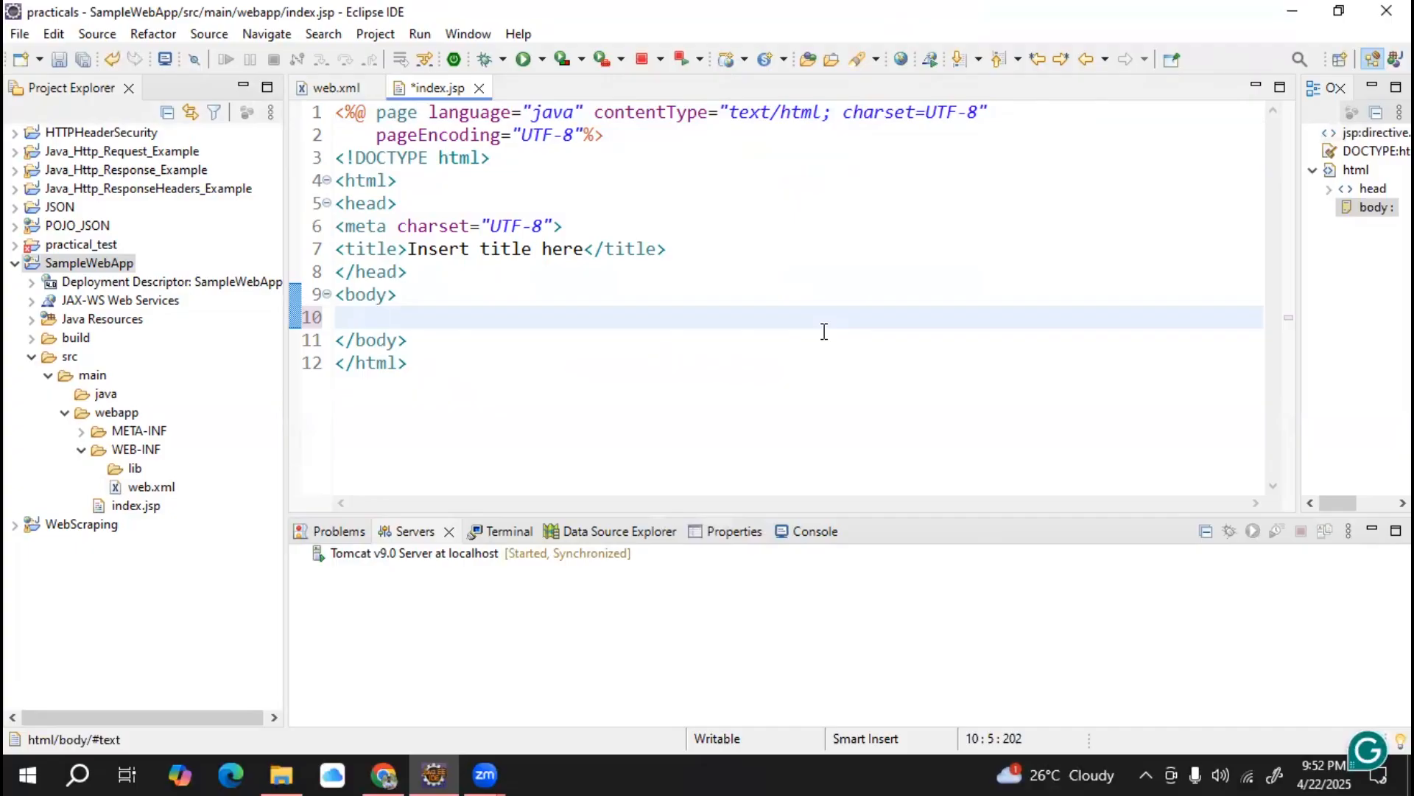
pyautogui.write('<h')
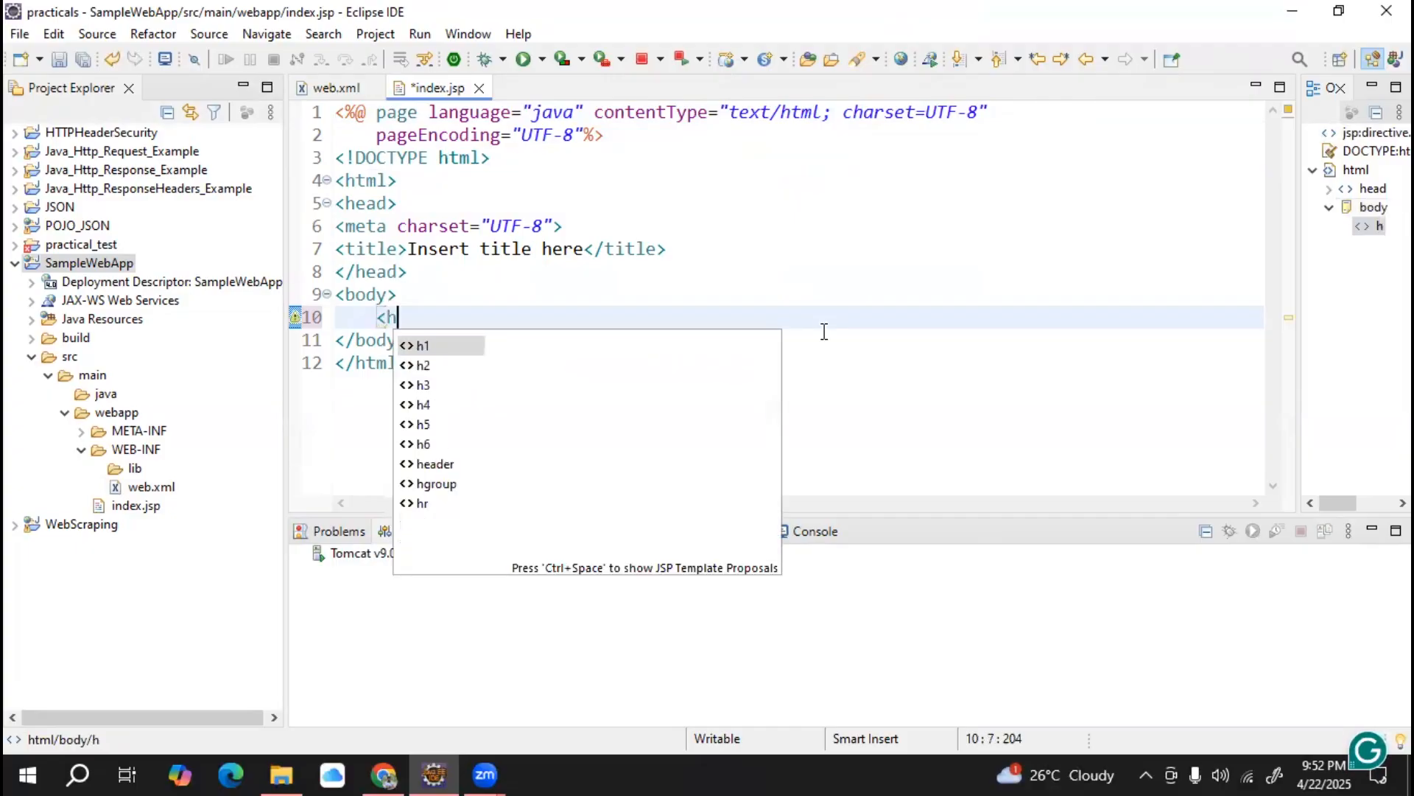
pyautogui.write('1')
pyautogui.press('Escape')
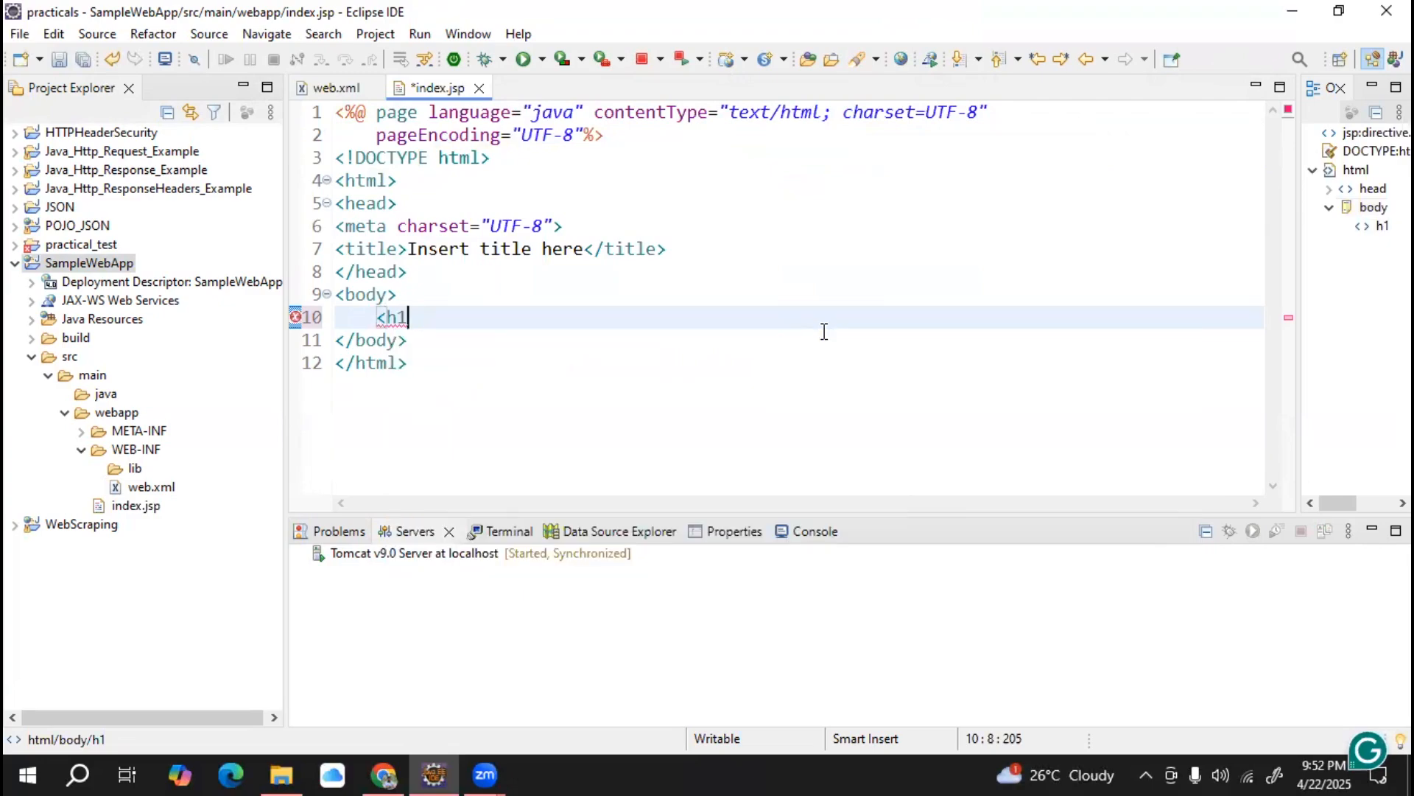
pyautogui.write('>')
pyautogui.press('Left')
pyautogui.press('Left')
pyautogui.press('Right')
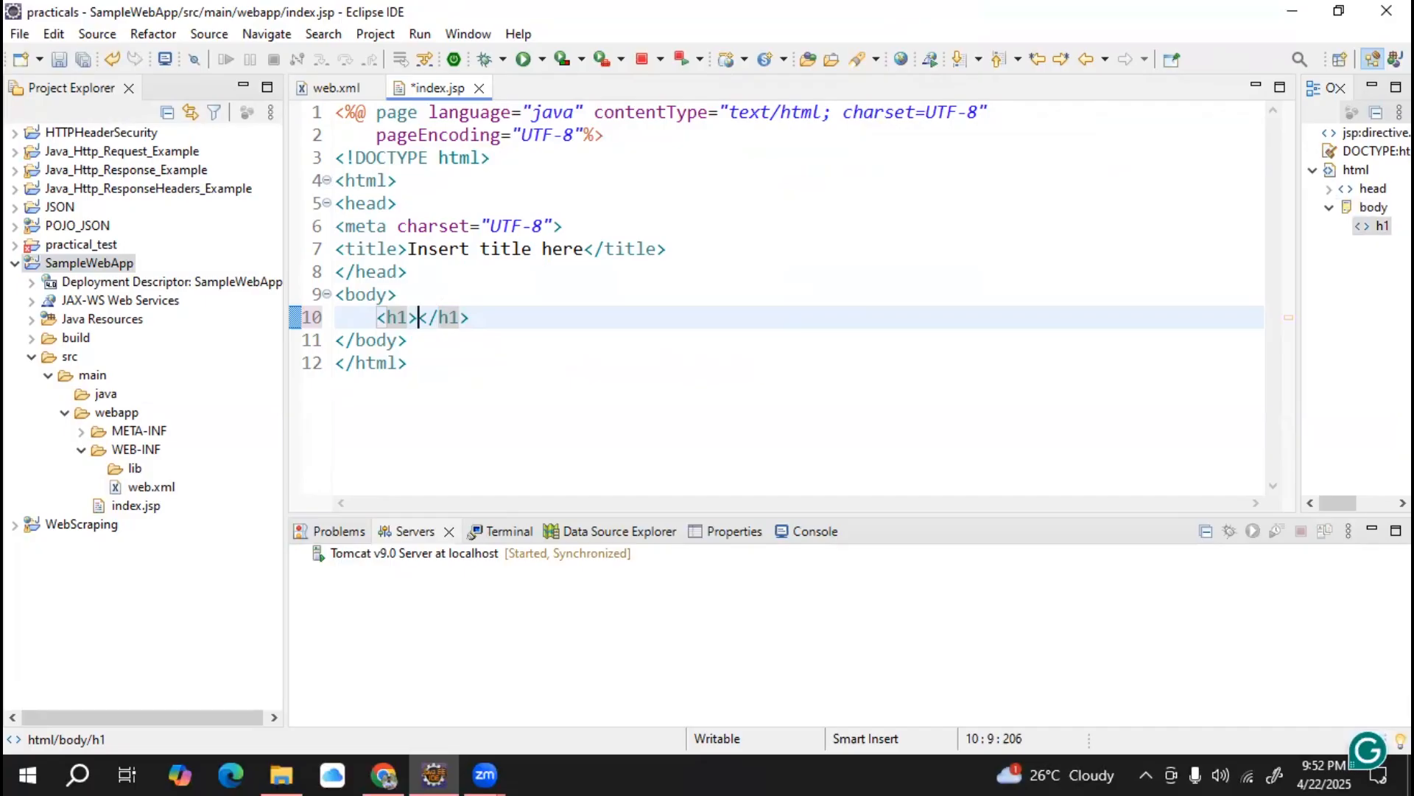
pyautogui.write('Hello')
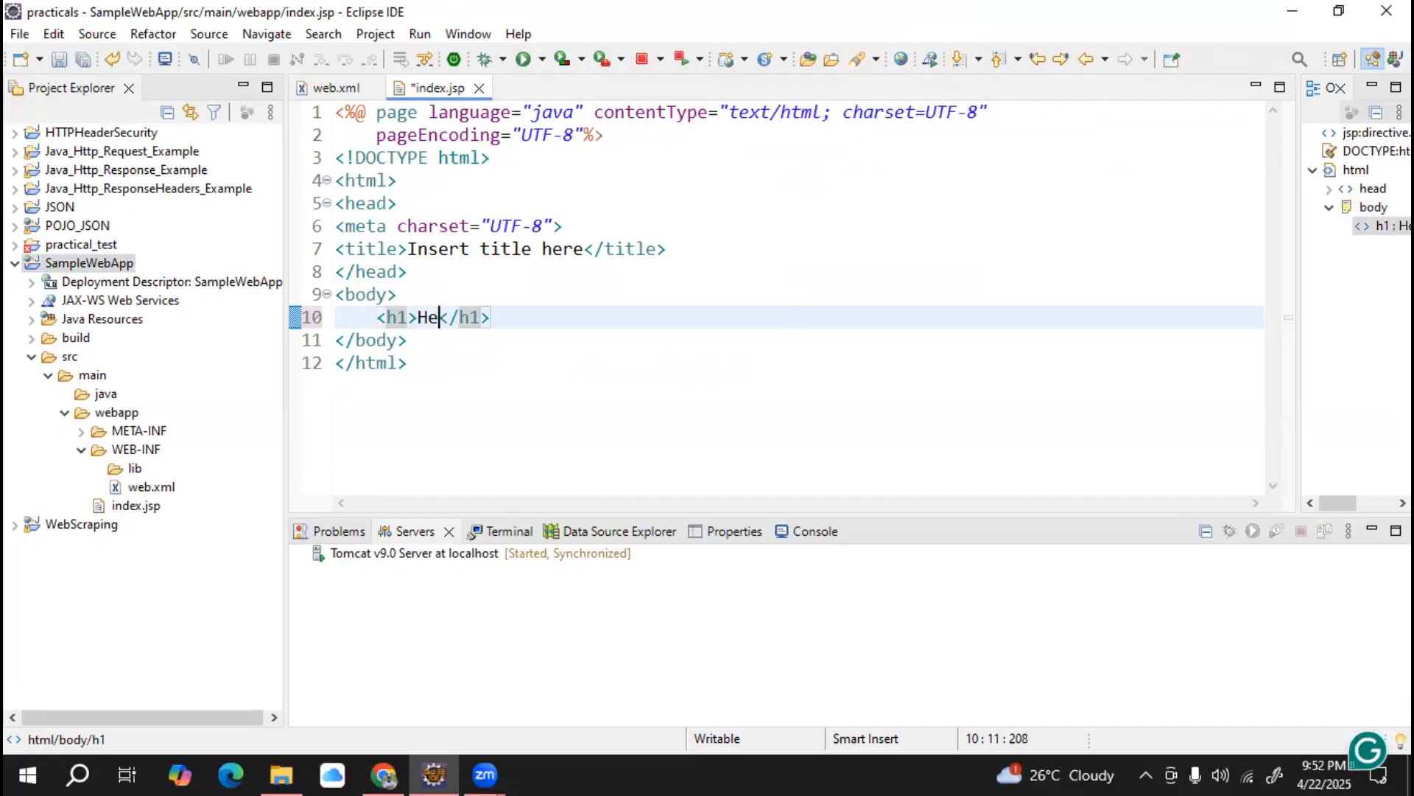
pyautogui.write(' World')
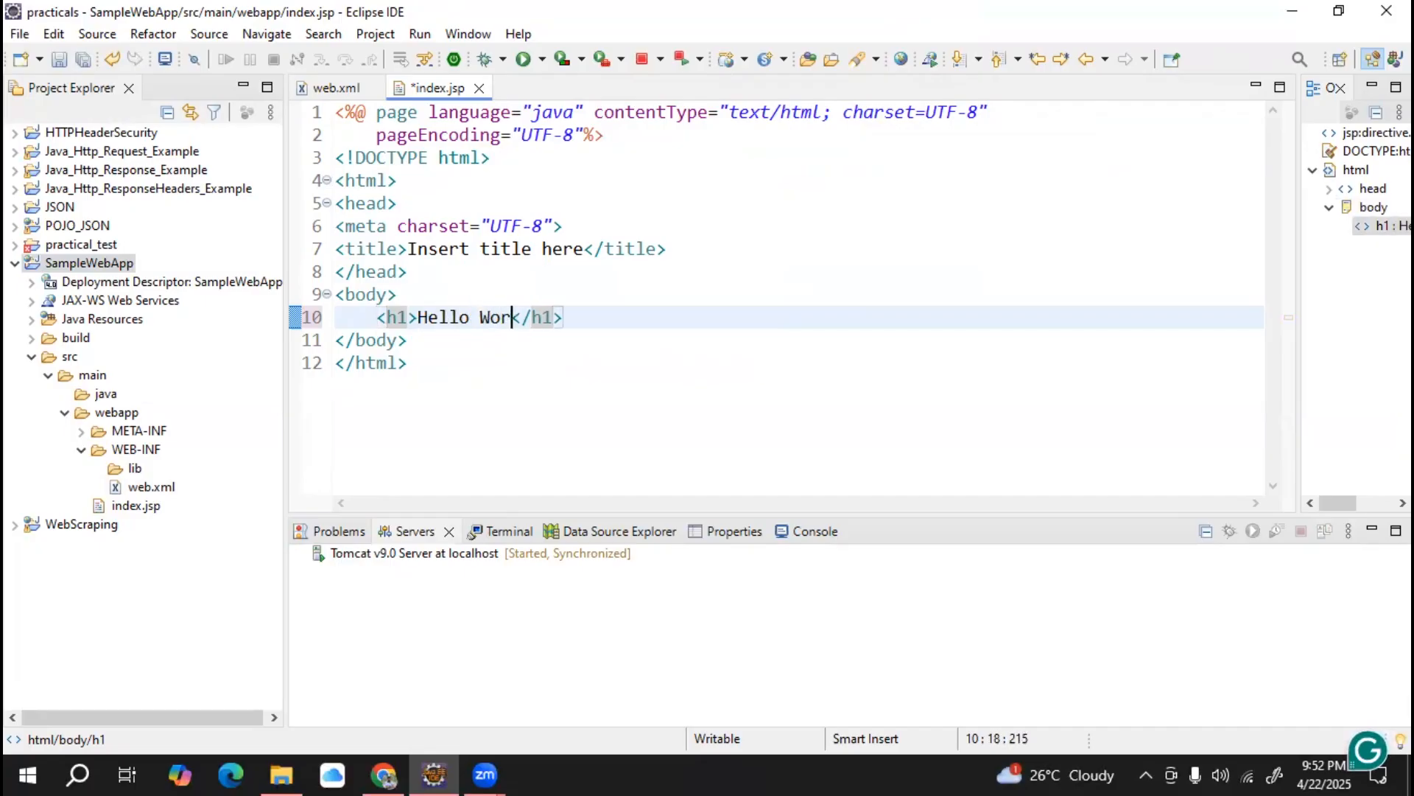
pyautogui.write('!')
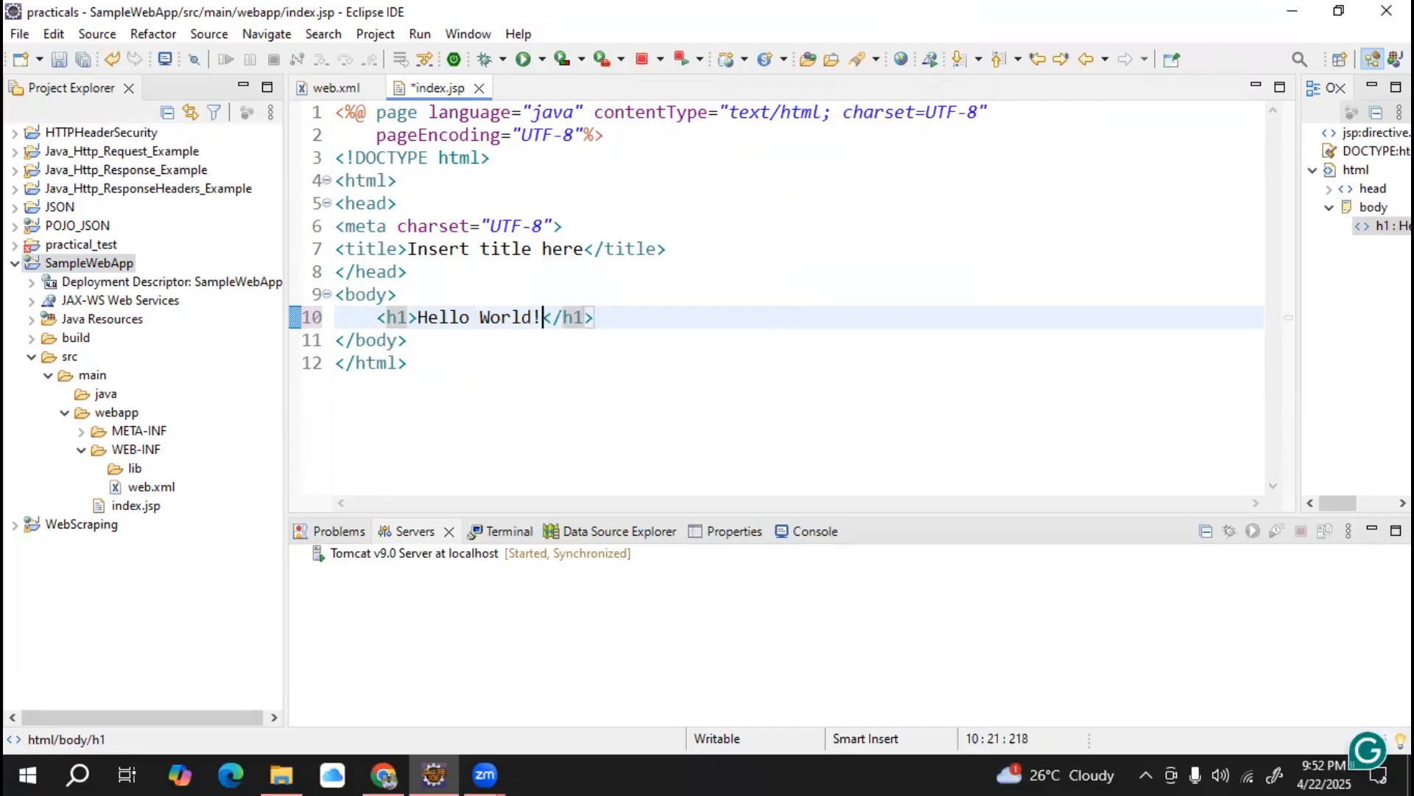
pyautogui.hotkey('ctrl', 's')
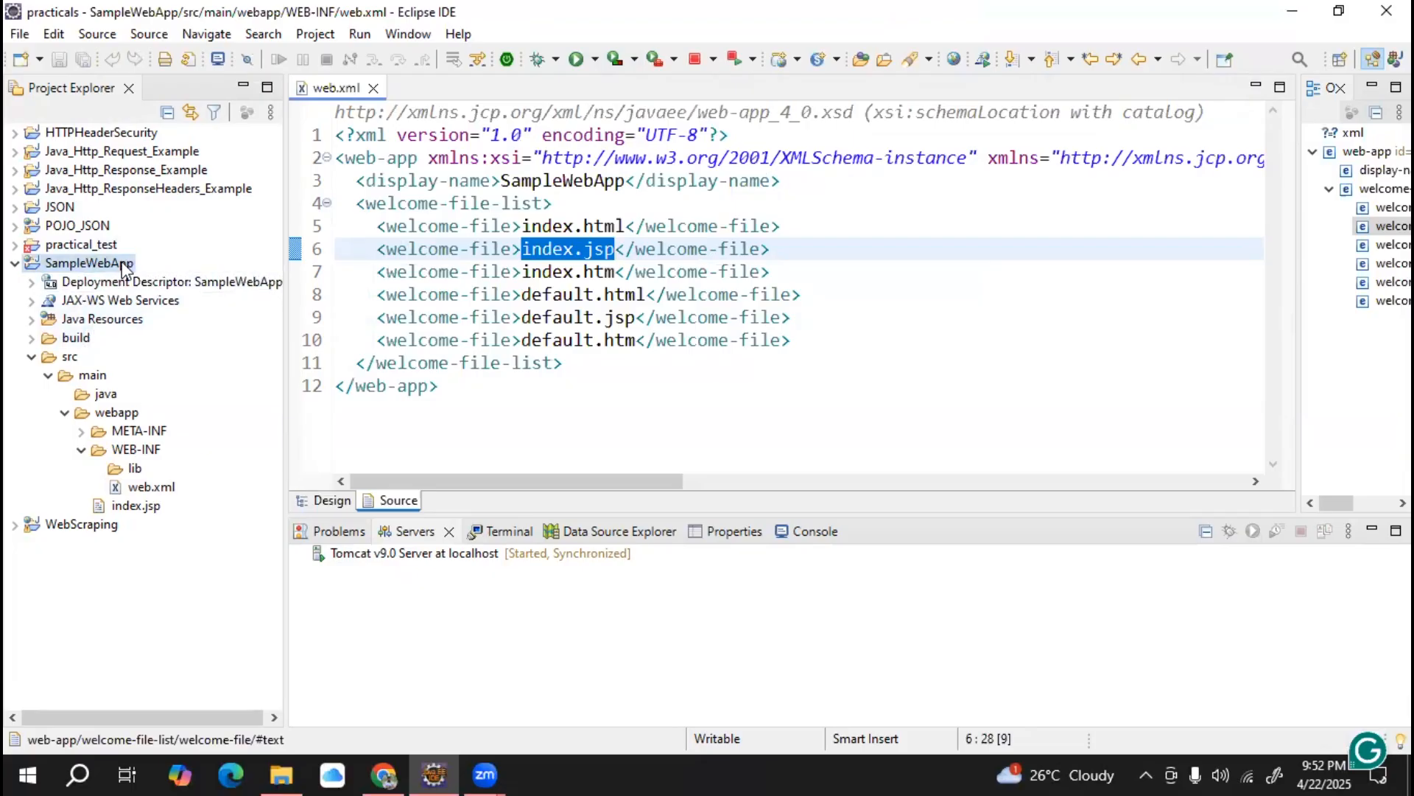
# Run SampleWebApp on the existing Tomcat v9.0 Server at localhost, restarting the server, and check the heading on the page in Chrome
pyautogui.click(93, 265)
pyautogui.rightClick(93, 265)
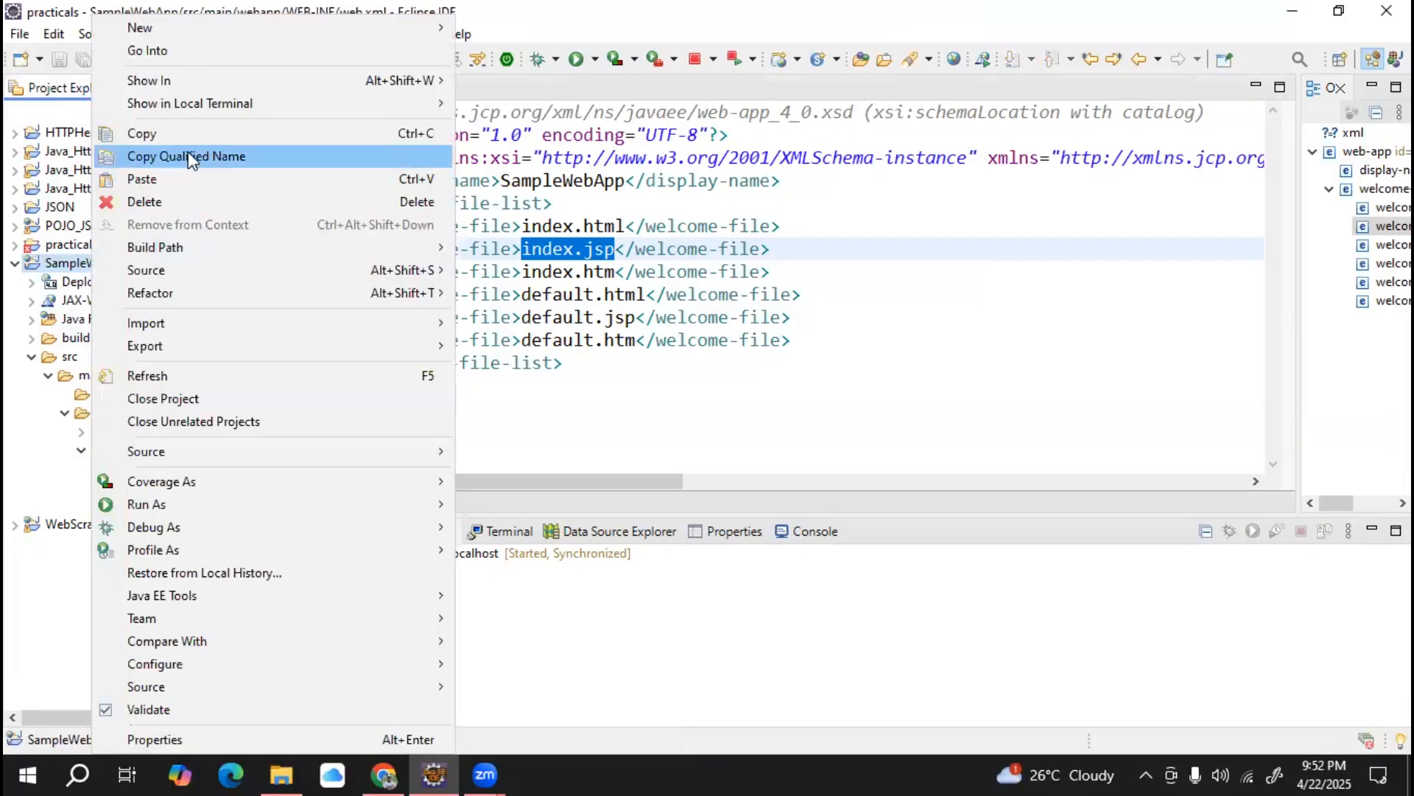
pyautogui.moveTo(191, 501)
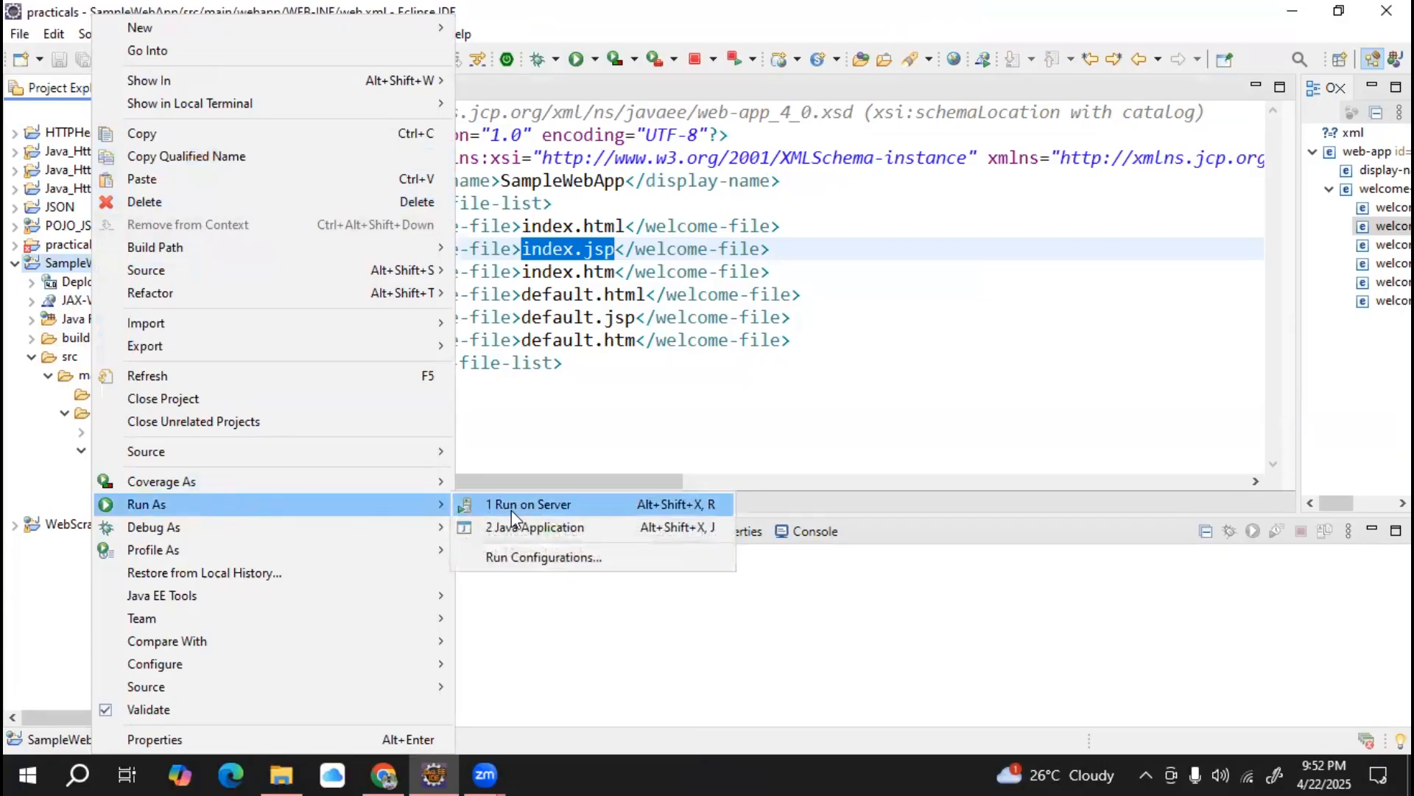
pyautogui.click(577, 506)
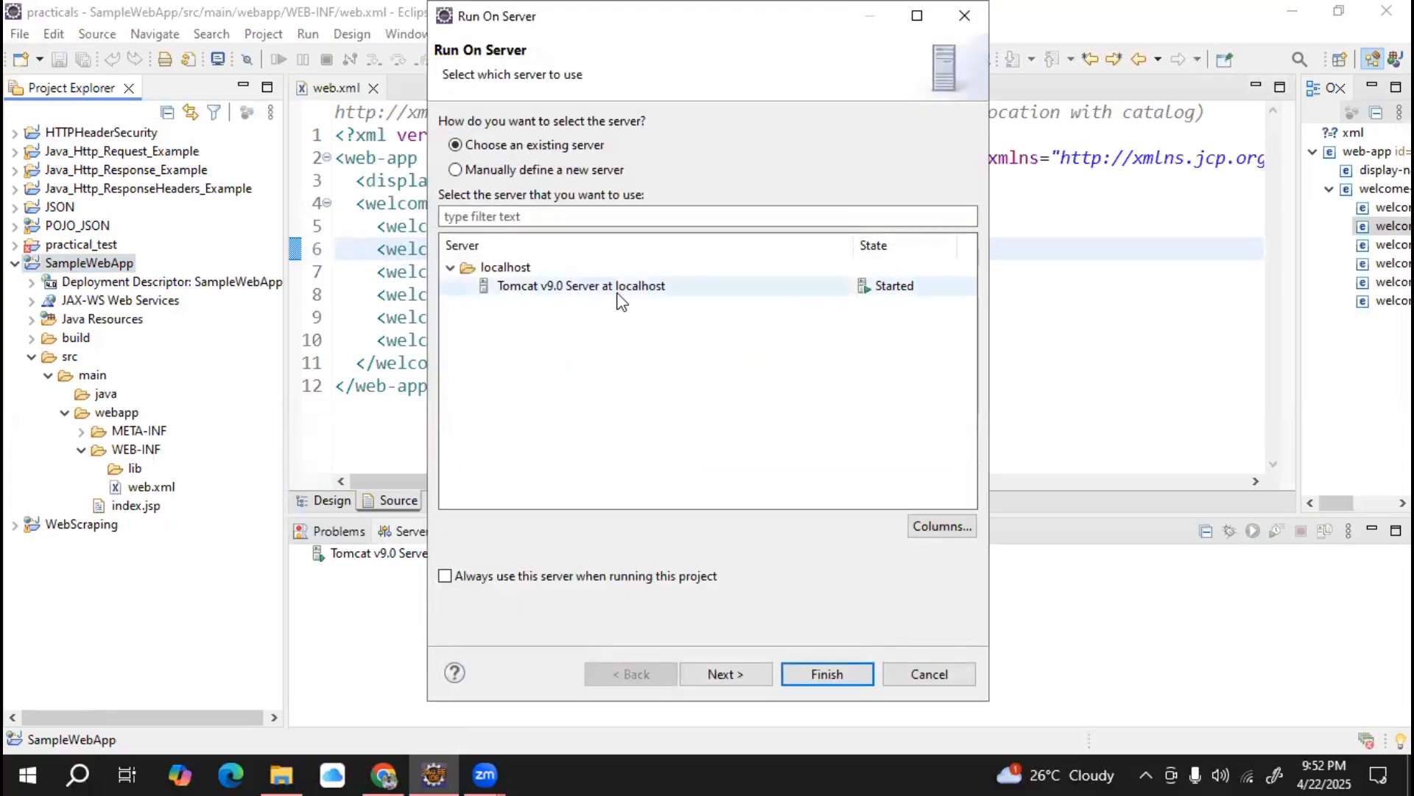
pyautogui.click(621, 300)
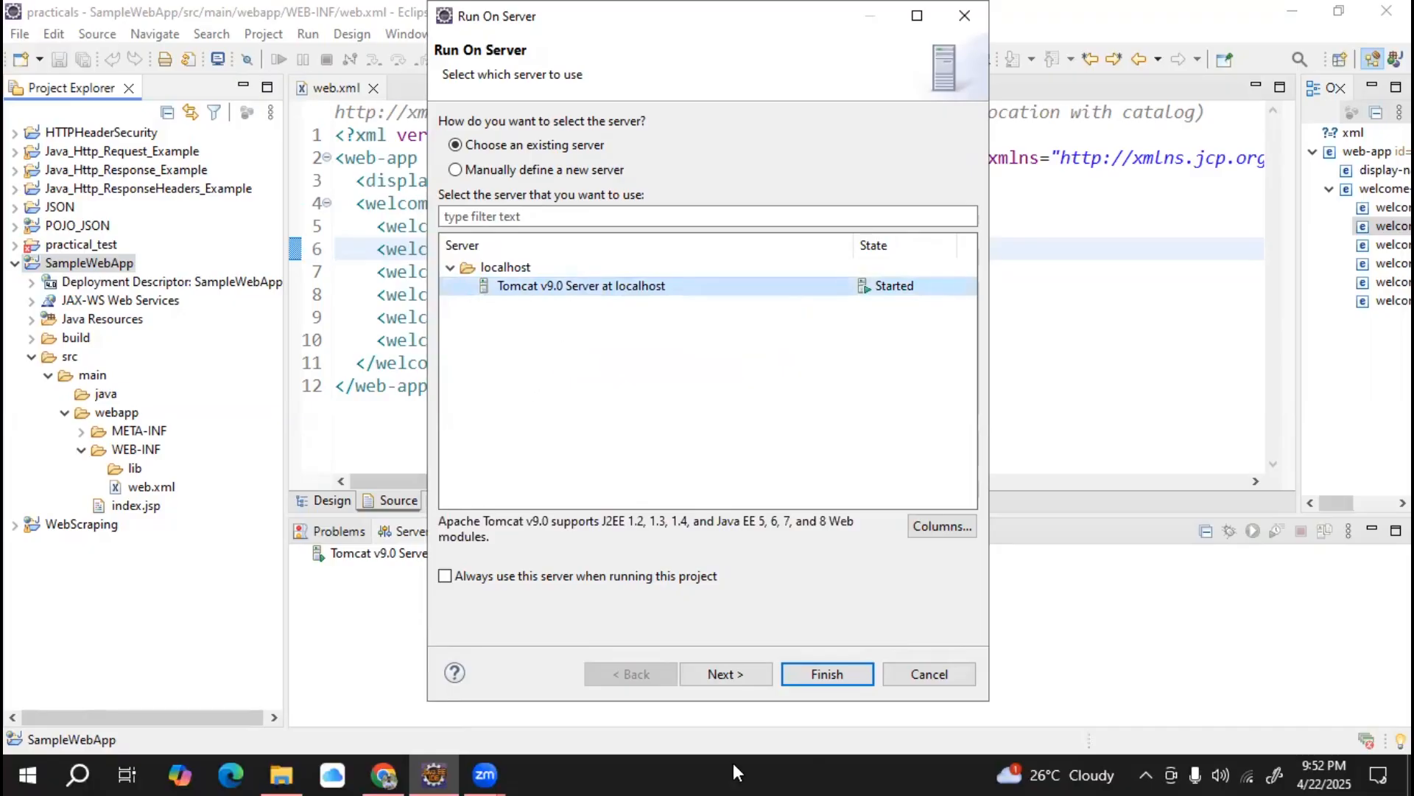
pyautogui.click(831, 674)
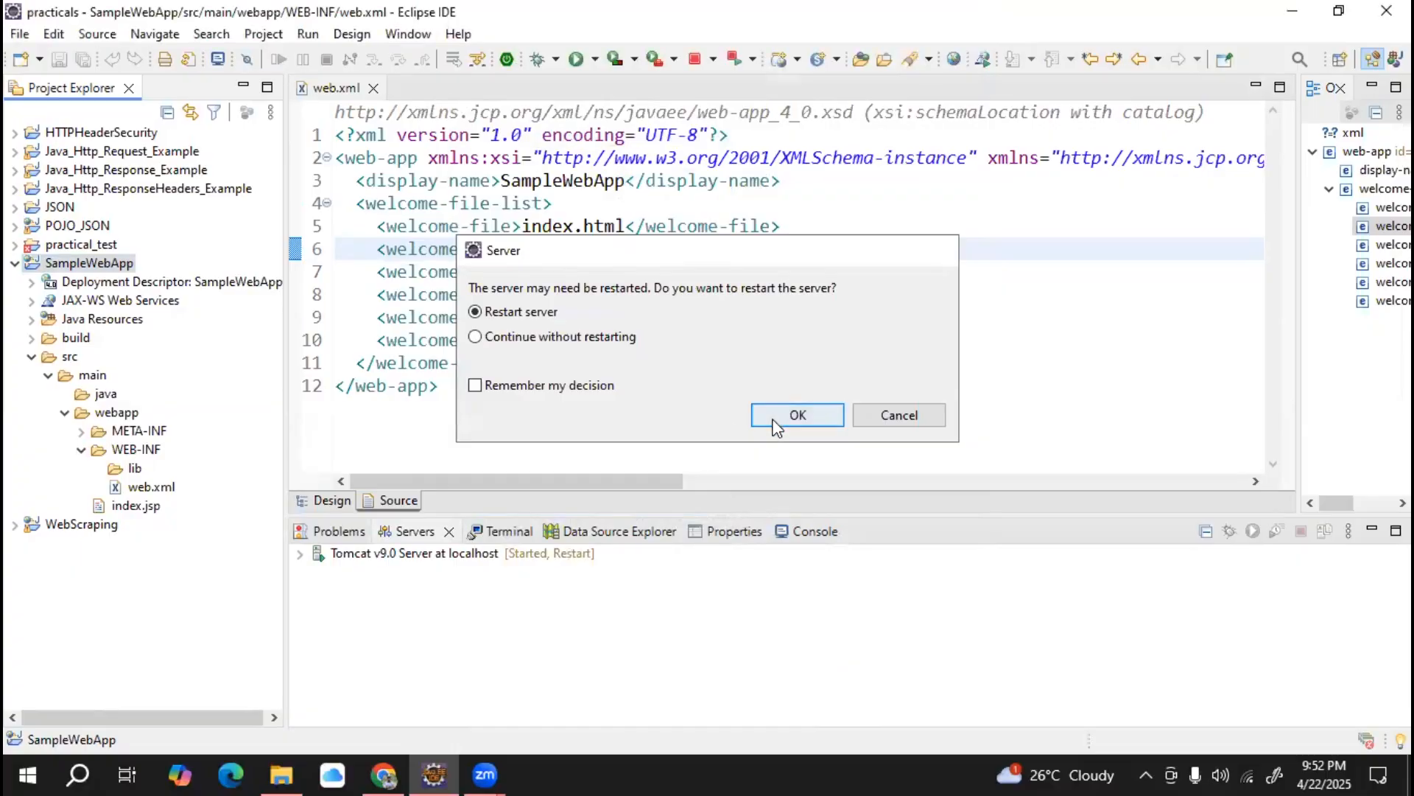
pyautogui.click(776, 416)
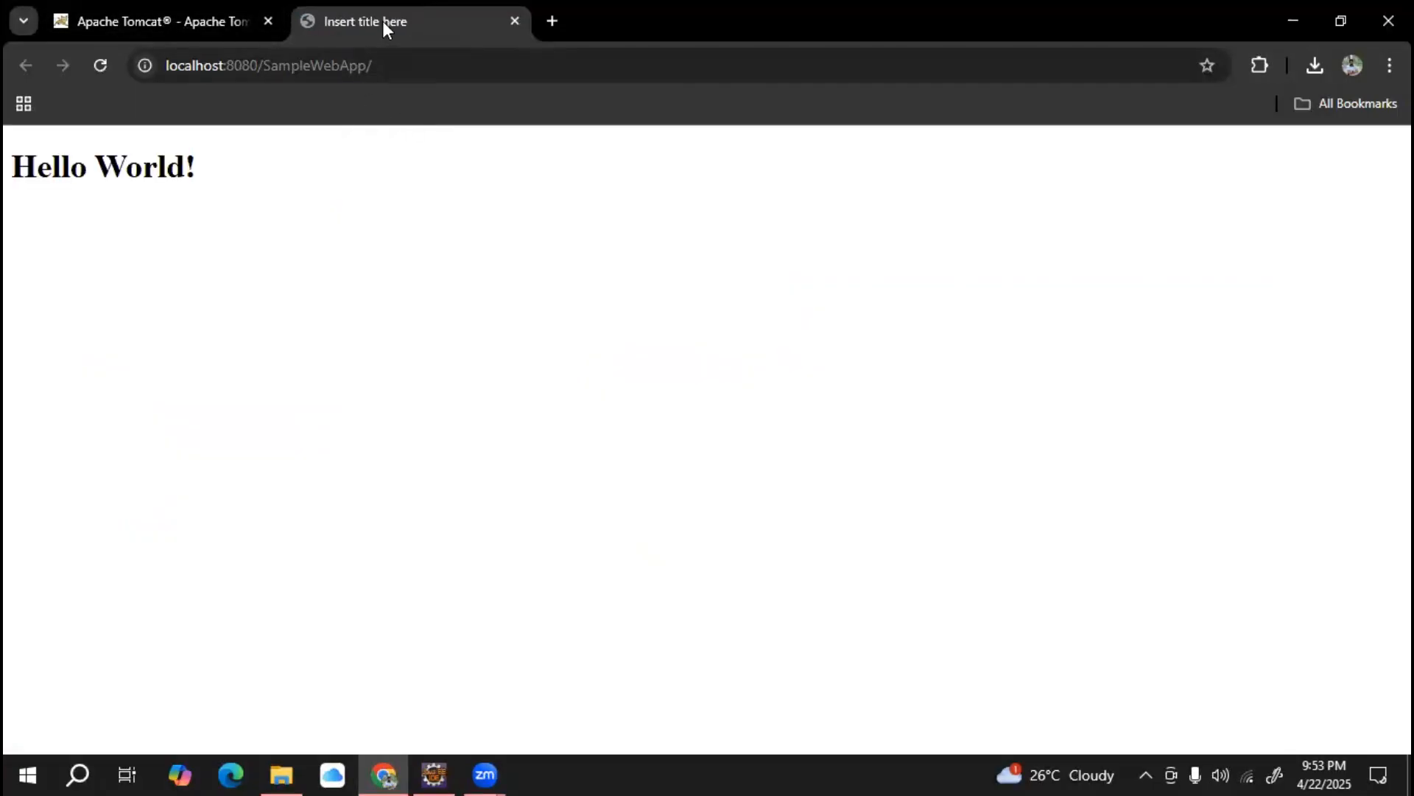
pyautogui.moveTo(196, 166); pyautogui.dragTo(13, 172)
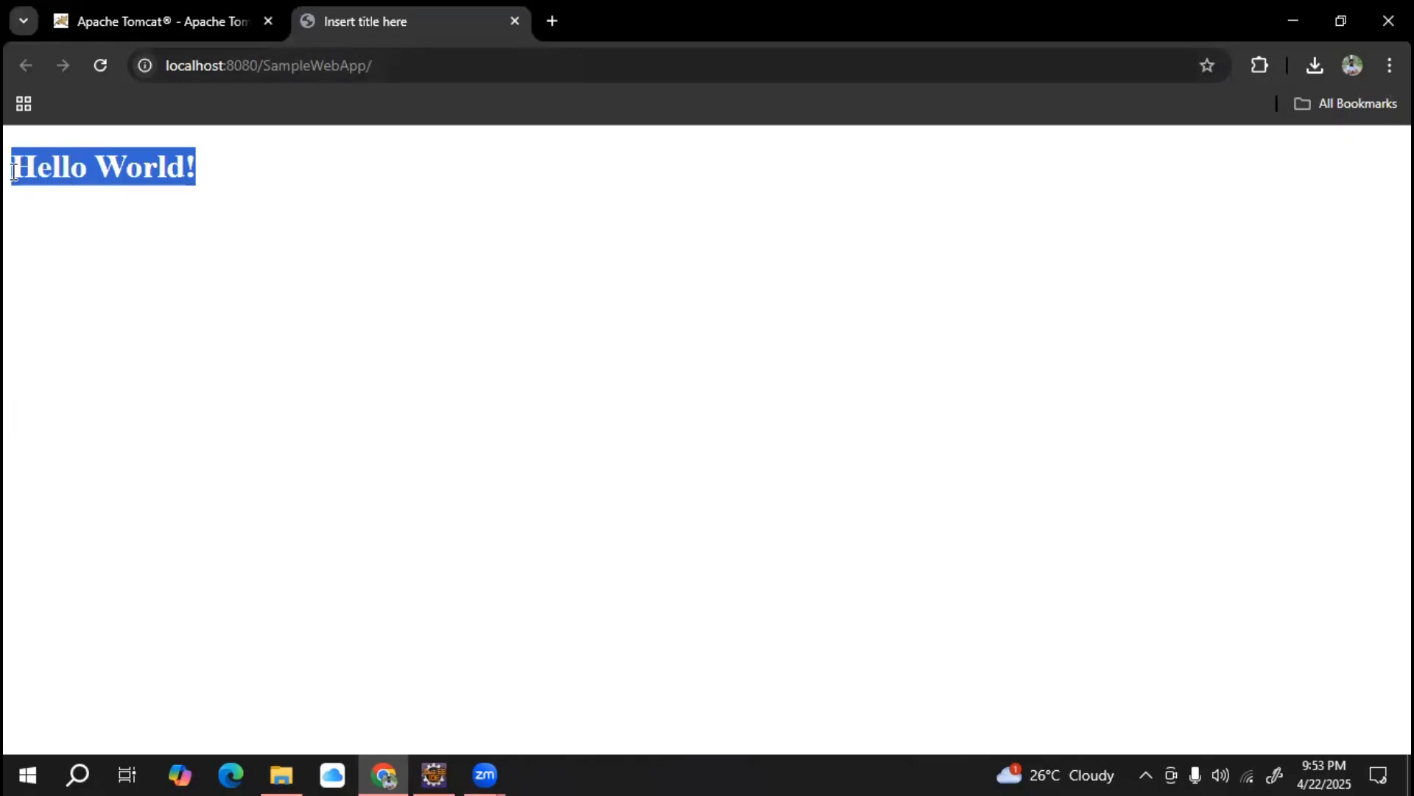
# Switch to Eclipse, change the h1 heading in index.jsp to "Hello World!!!!", and save the file
pyautogui.click(436, 772)
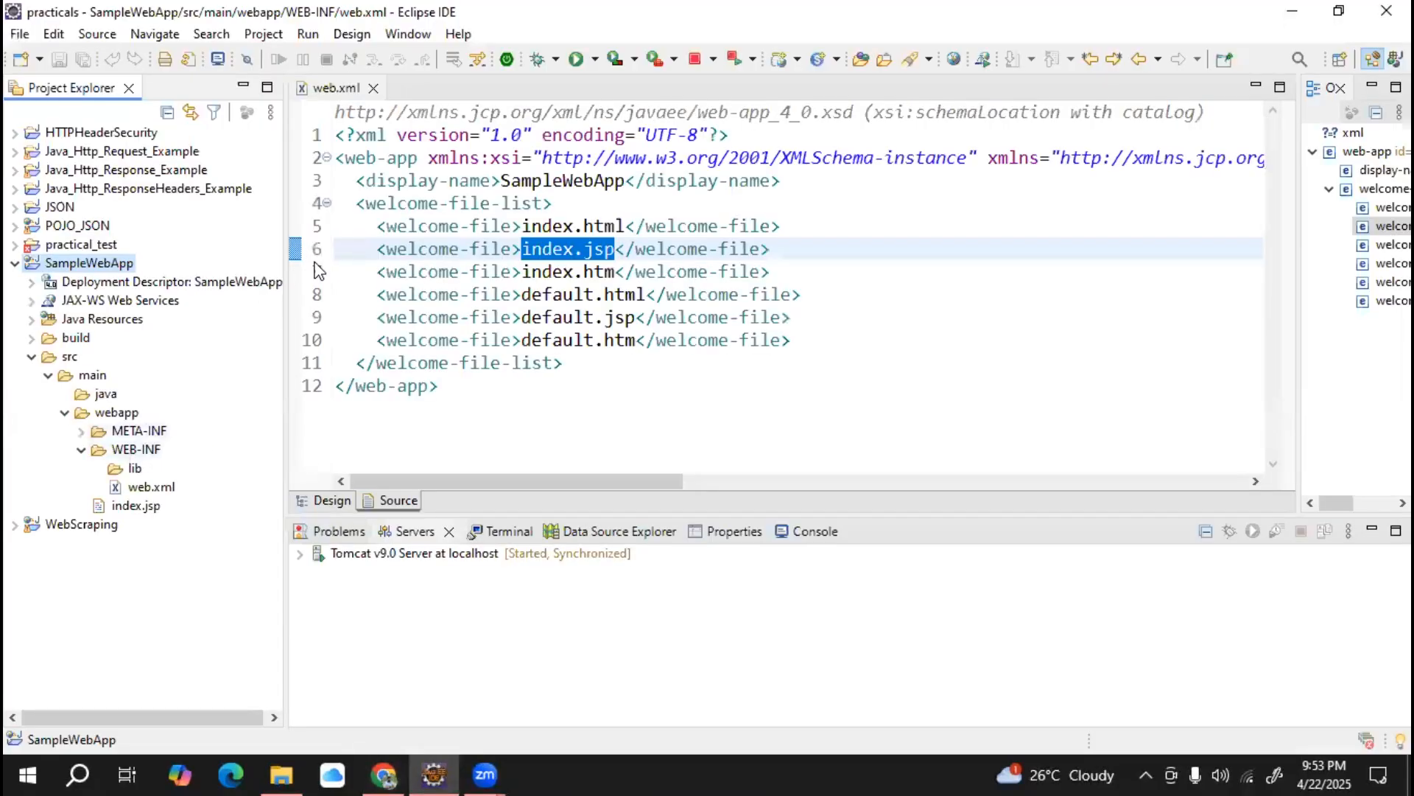
pyautogui.doubleClick(140, 505)
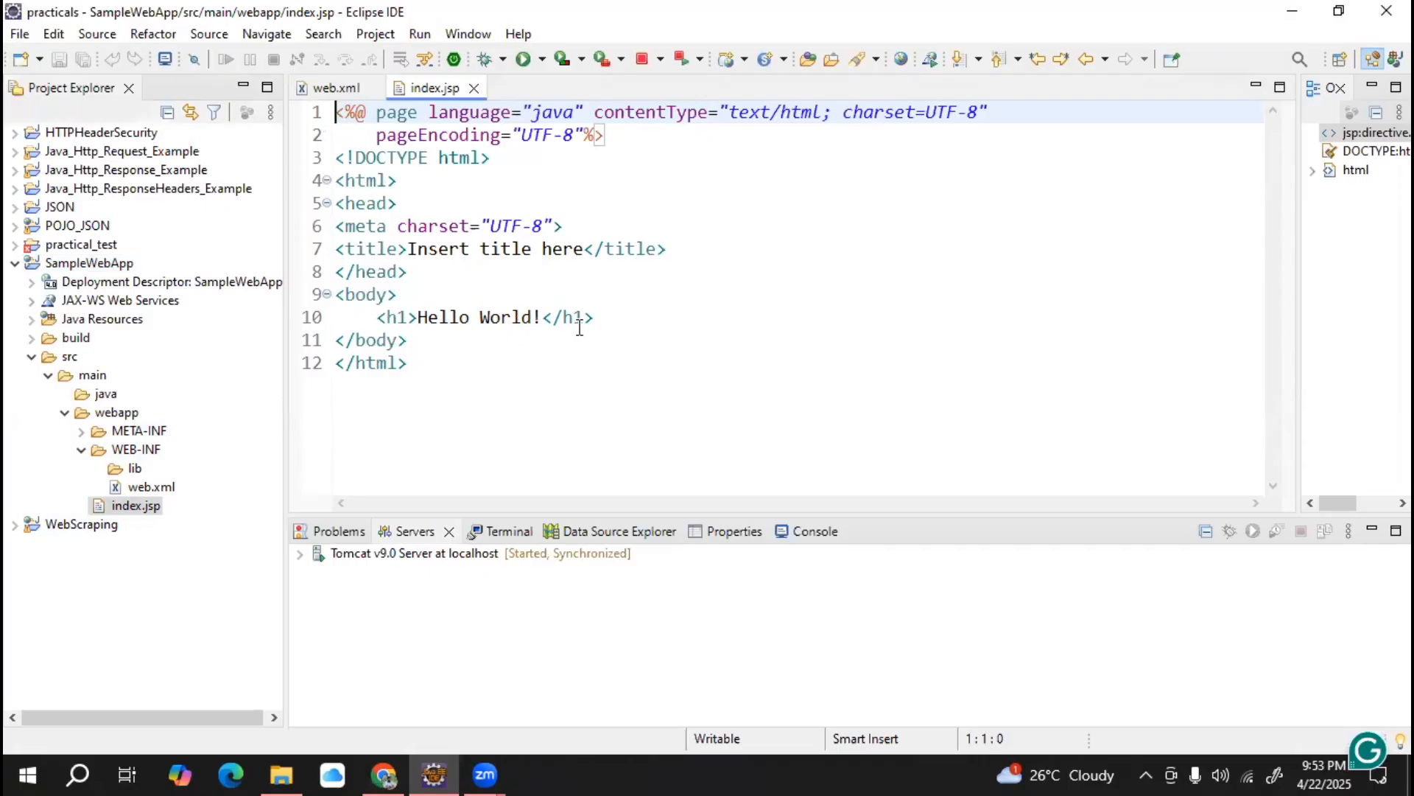
pyautogui.click(548, 318)
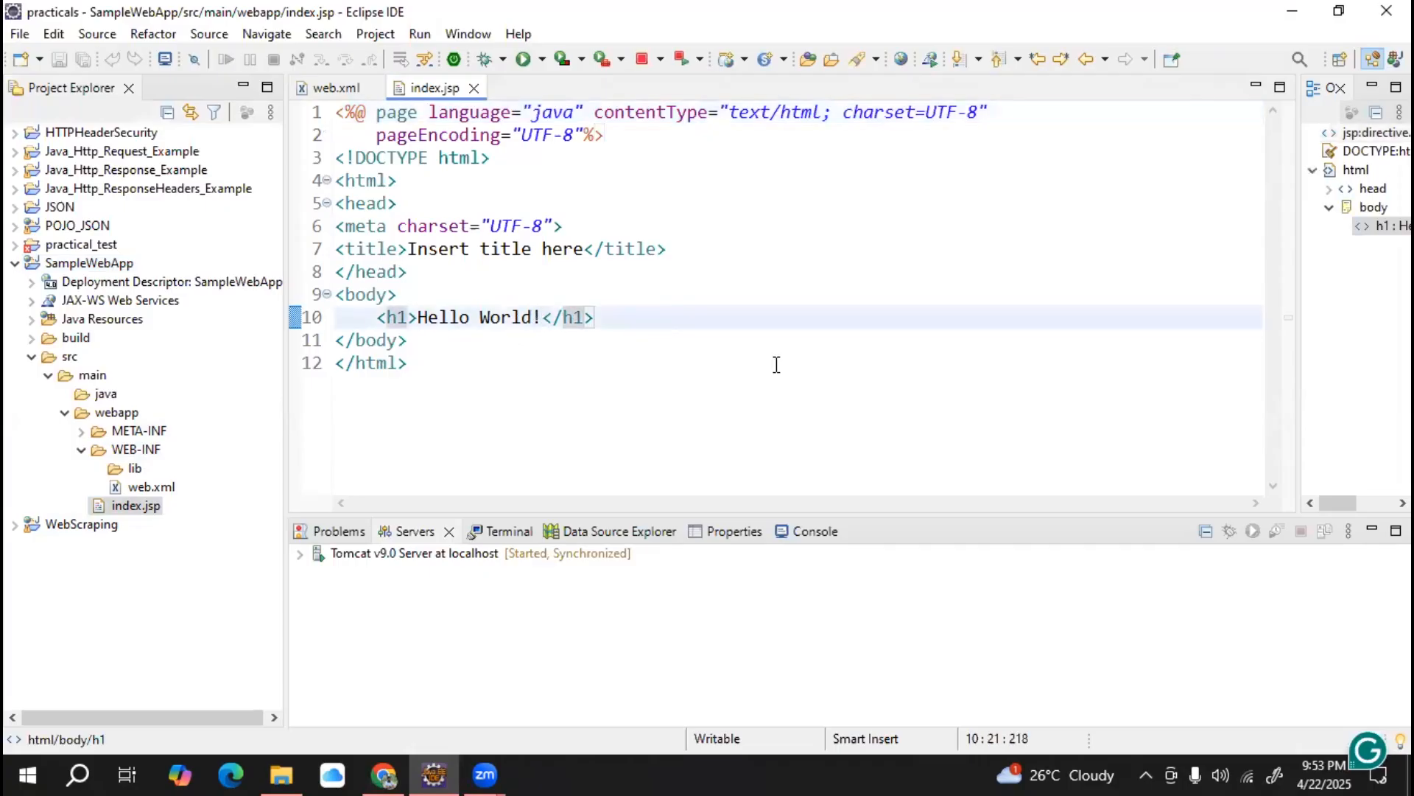
pyautogui.press('BackSpace')
pyautogui.write('!!!!')
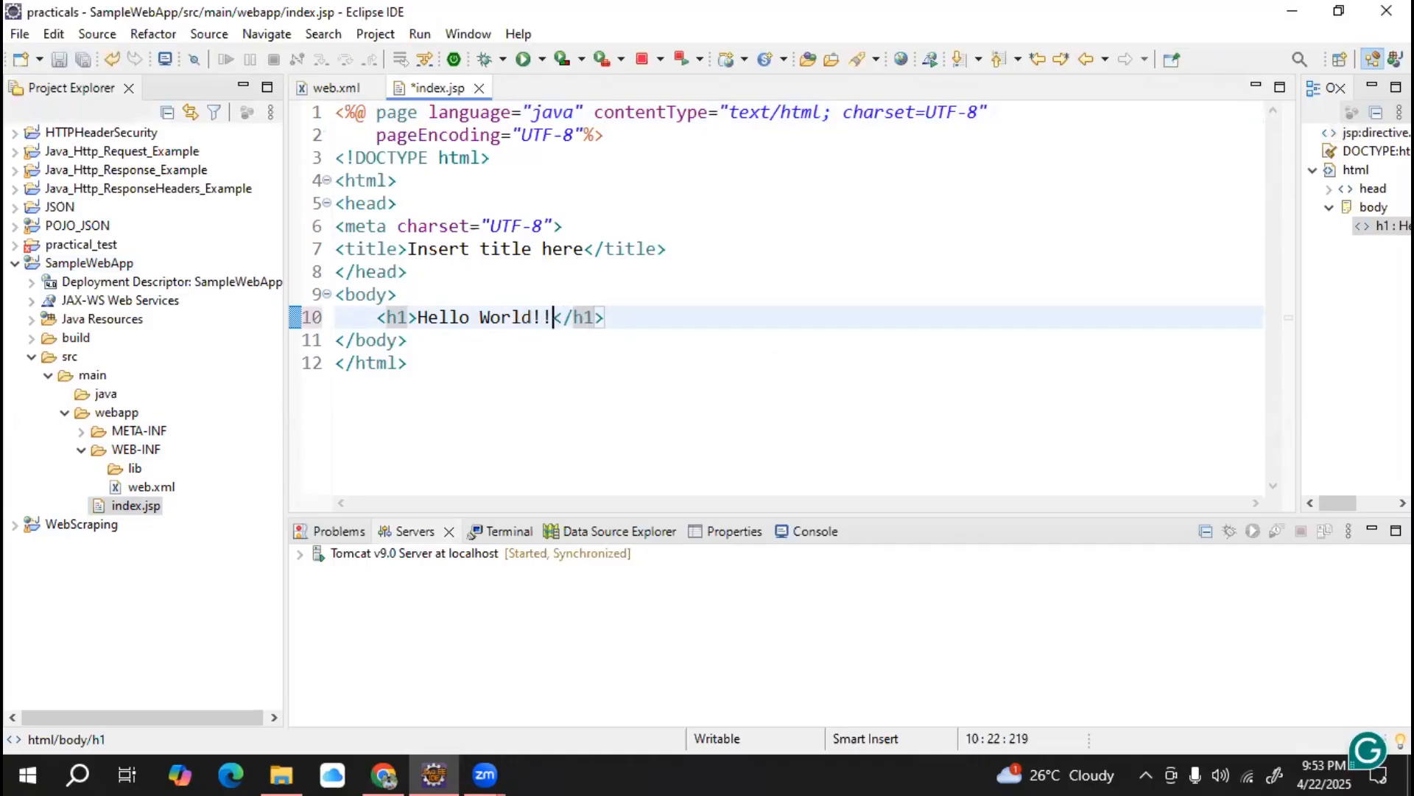
pyautogui.hotkey('ctrl', 's')
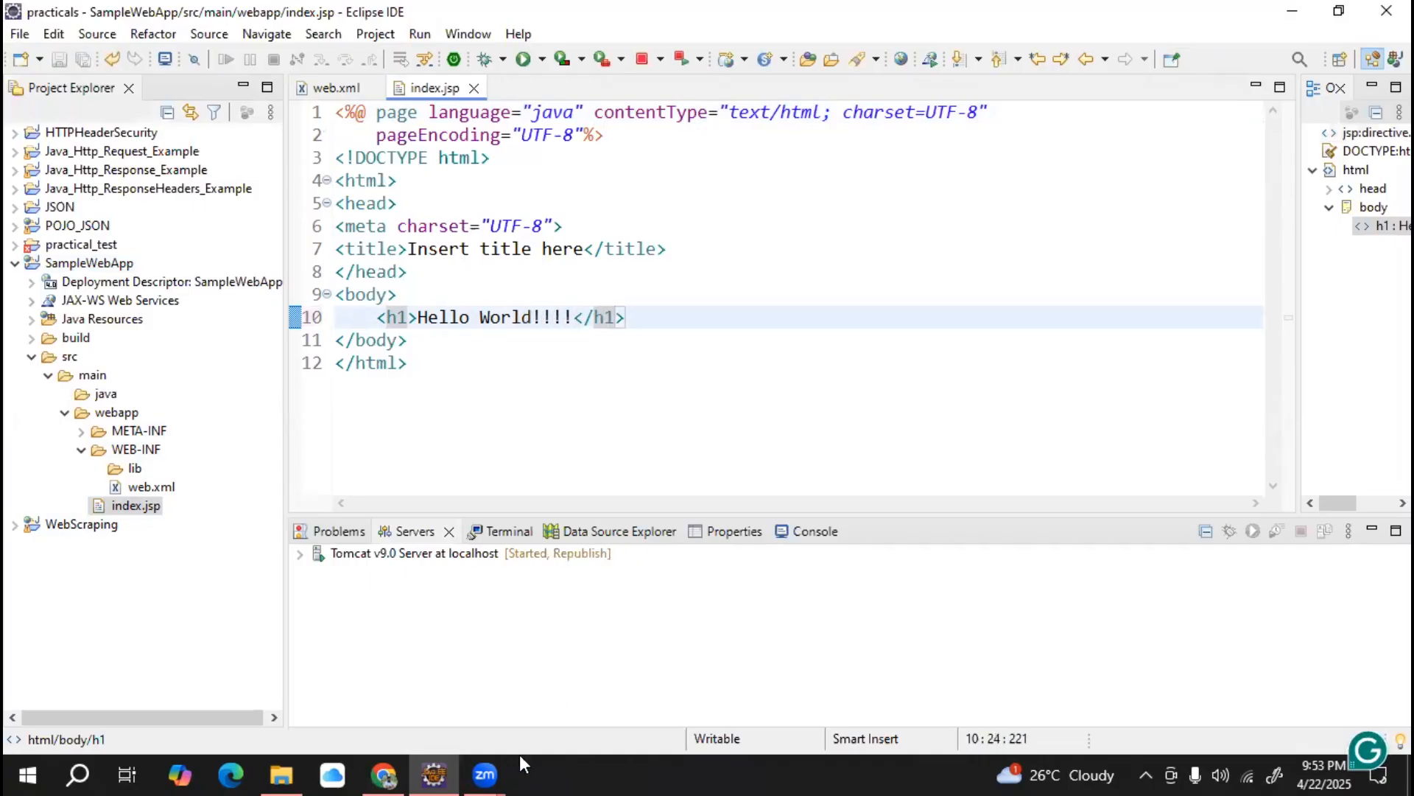
# Reload the SampleWebApp page in Chrome to check the edited heading's exclamation marks, and return to index.jsp in Eclipse
pyautogui.click(446, 766)
pyautogui.click(104, 61)
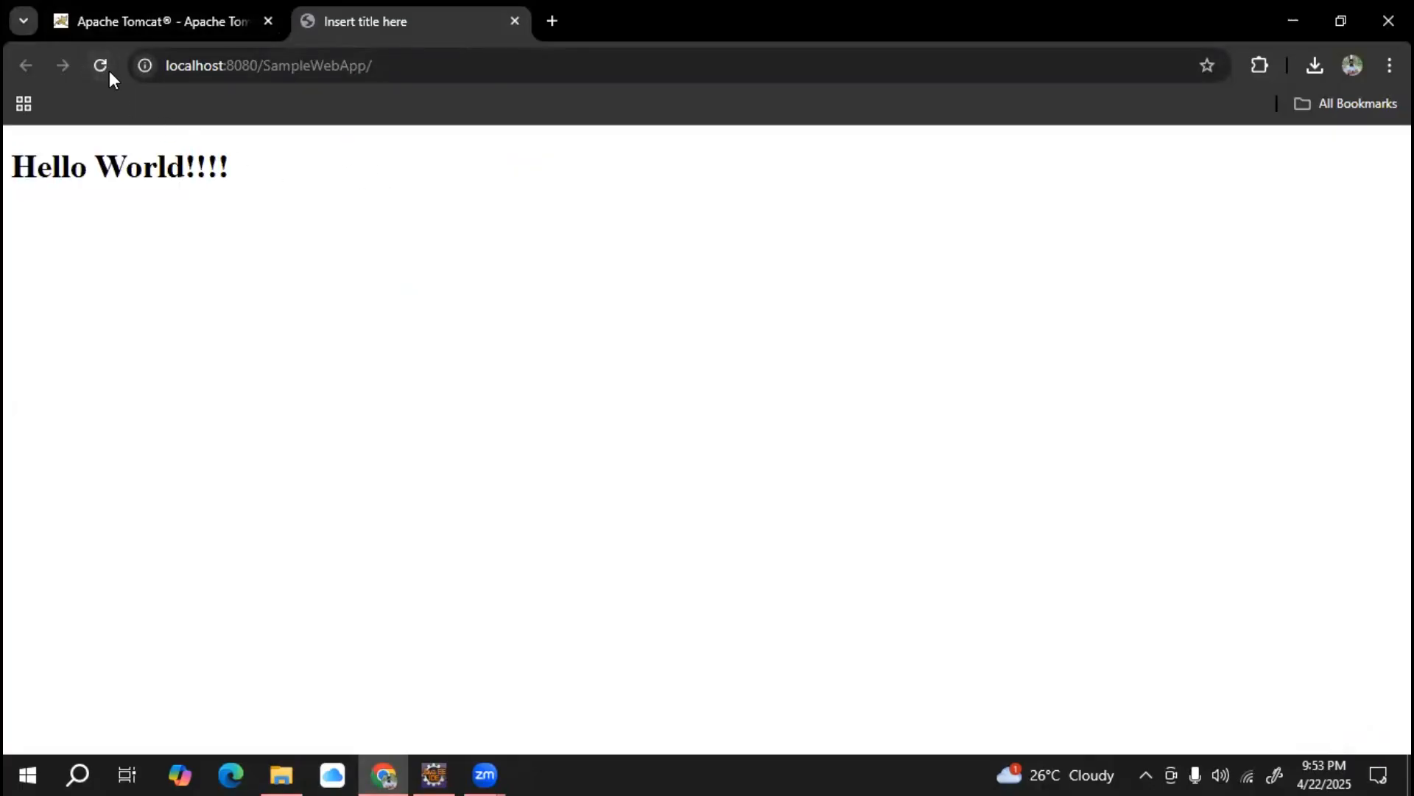
pyautogui.moveTo(296, 174); pyautogui.dragTo(190, 168)
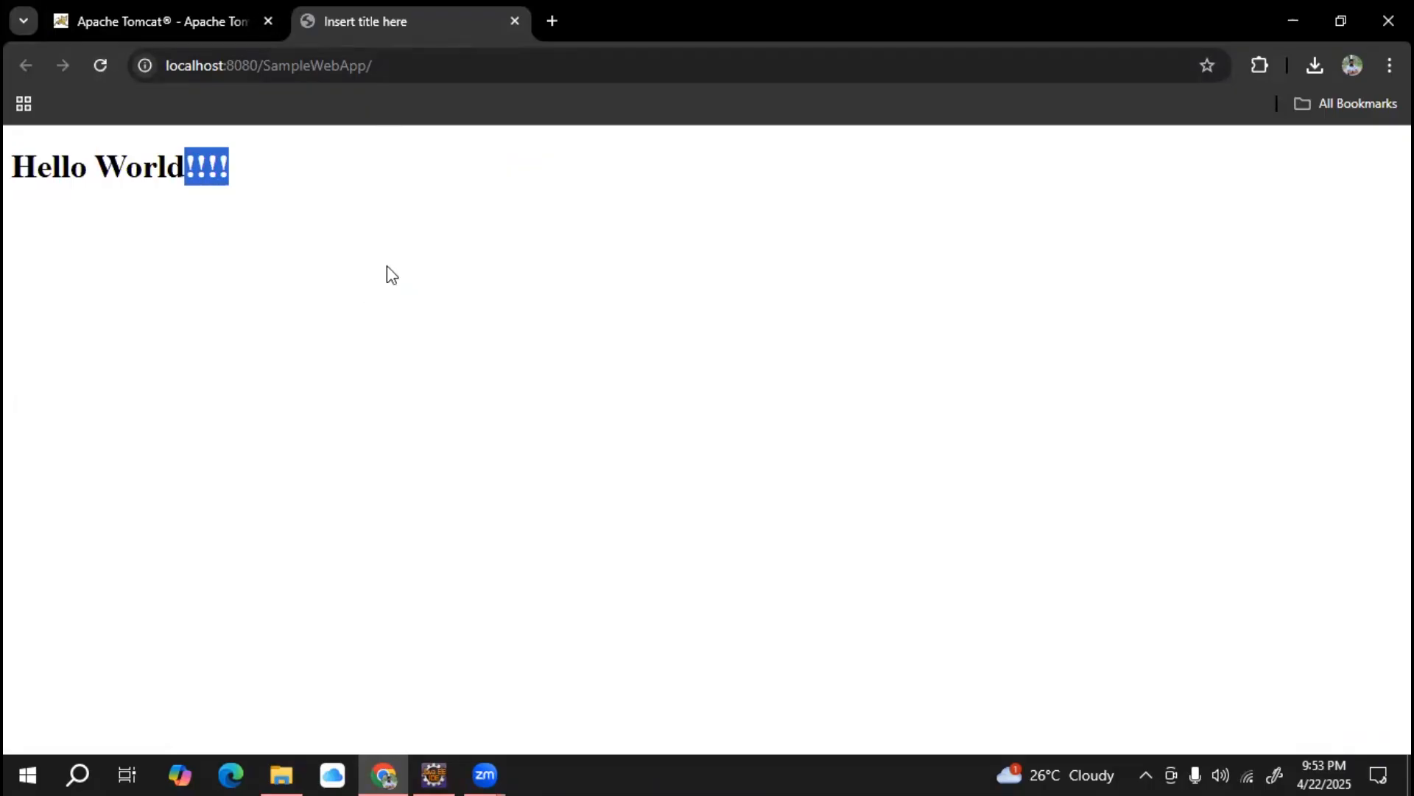
pyautogui.click(462, 265)
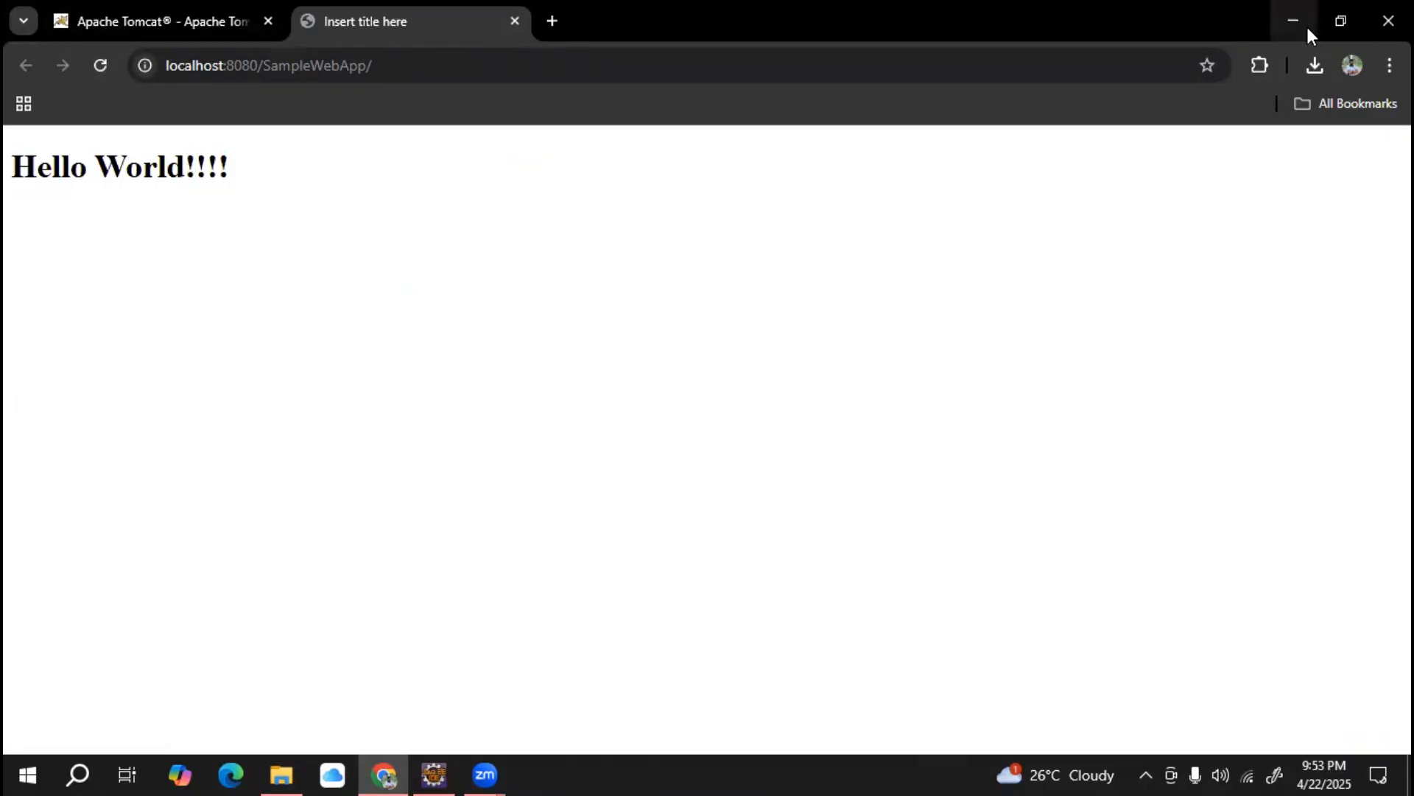
pyautogui.click(1282, 20)
pyautogui.click(384, 774)
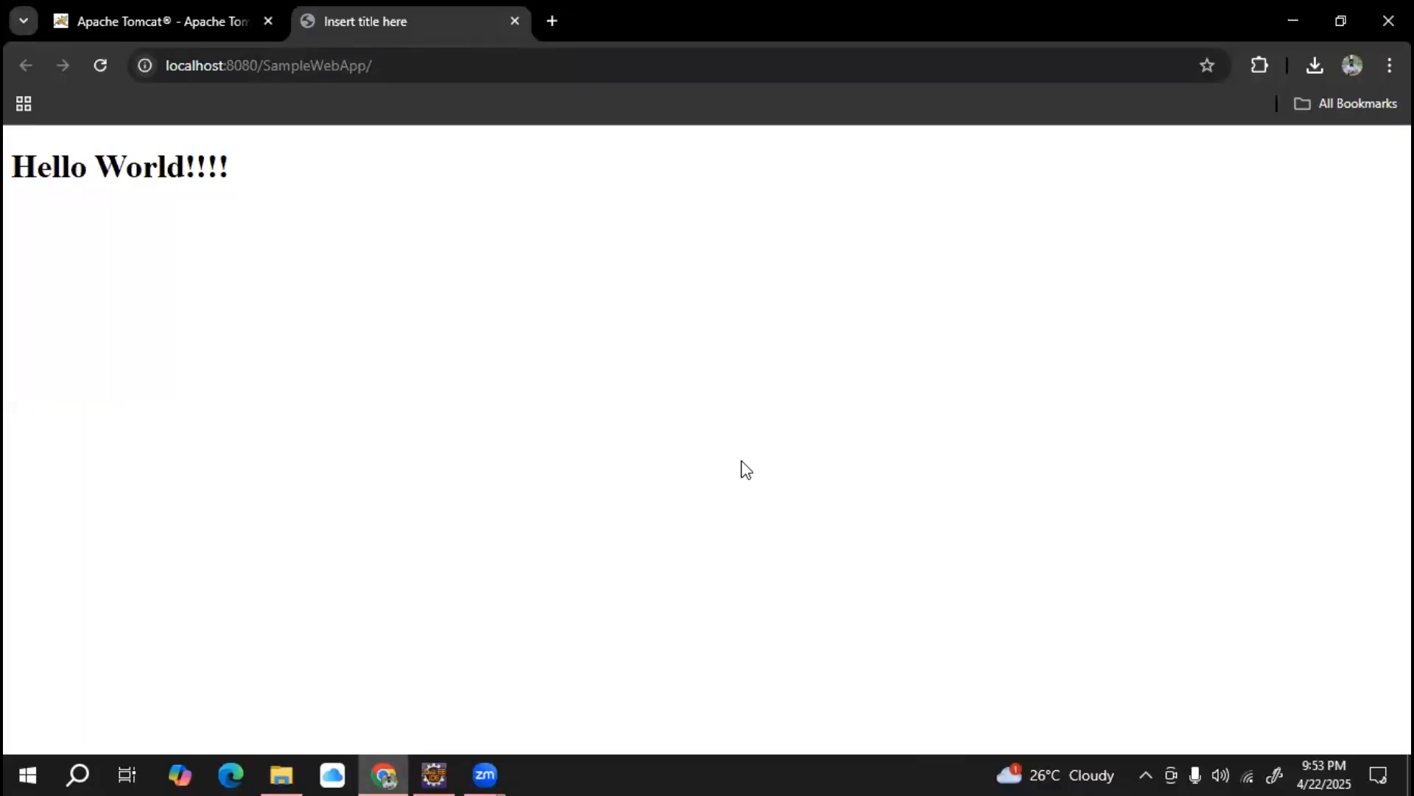
pyautogui.hotkey('alt', 'Tab')
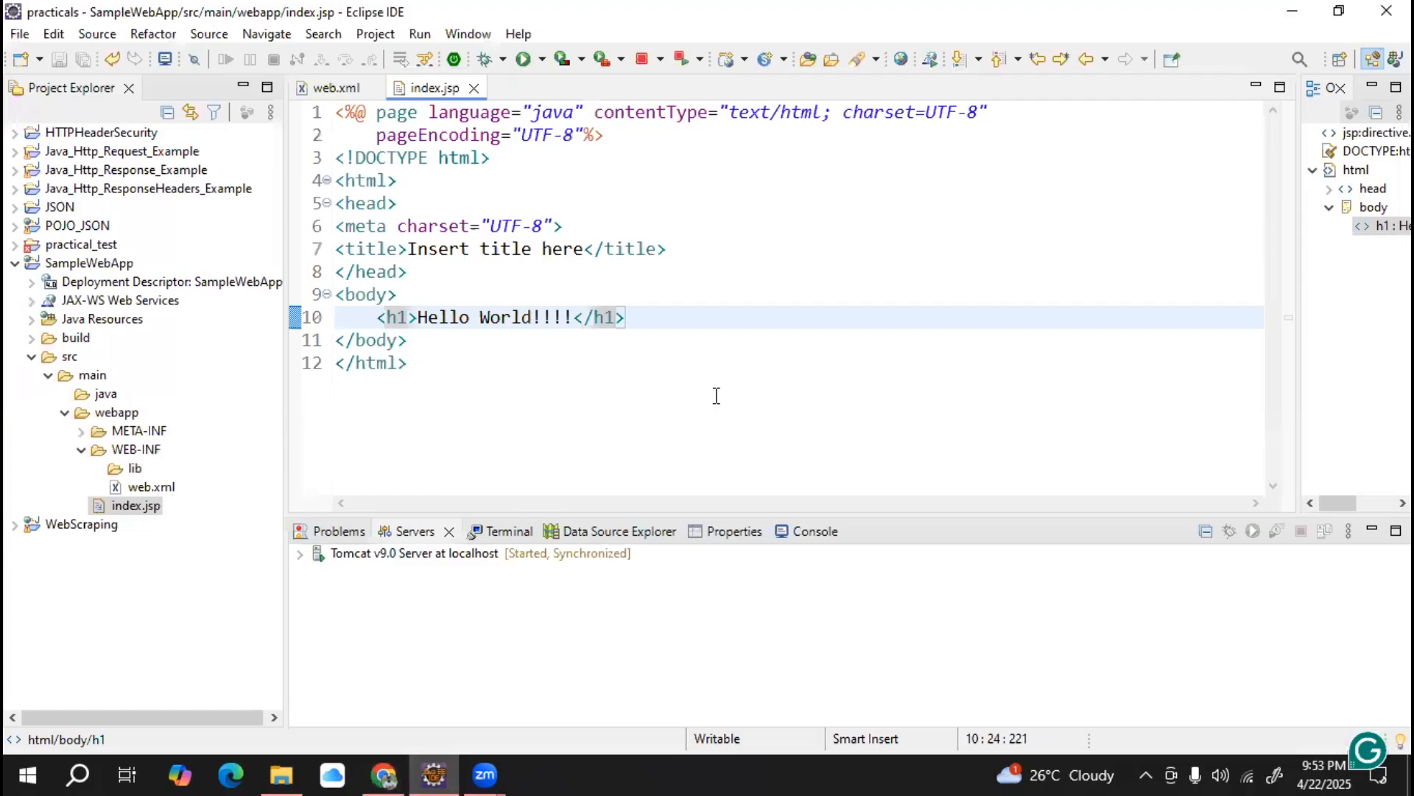